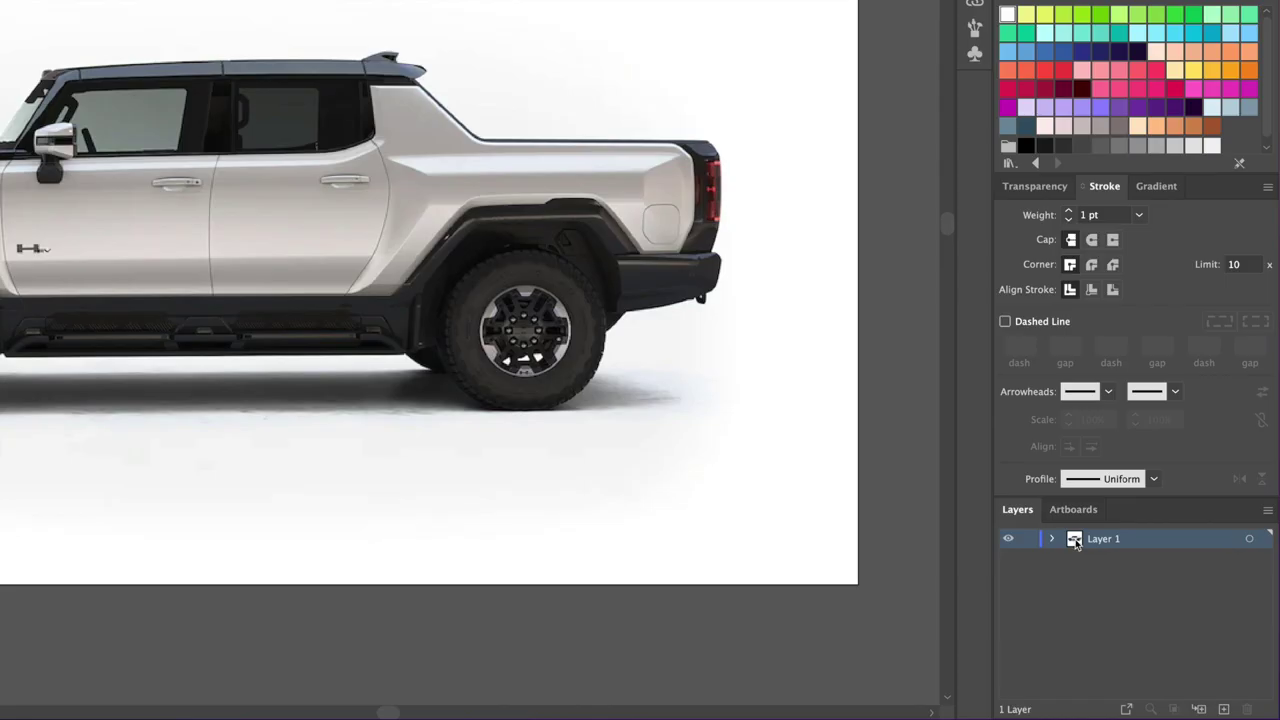
# Rename Layer 1 to Reference and make it a dimmed template layer
pyautogui.doubleClick(1142, 598)
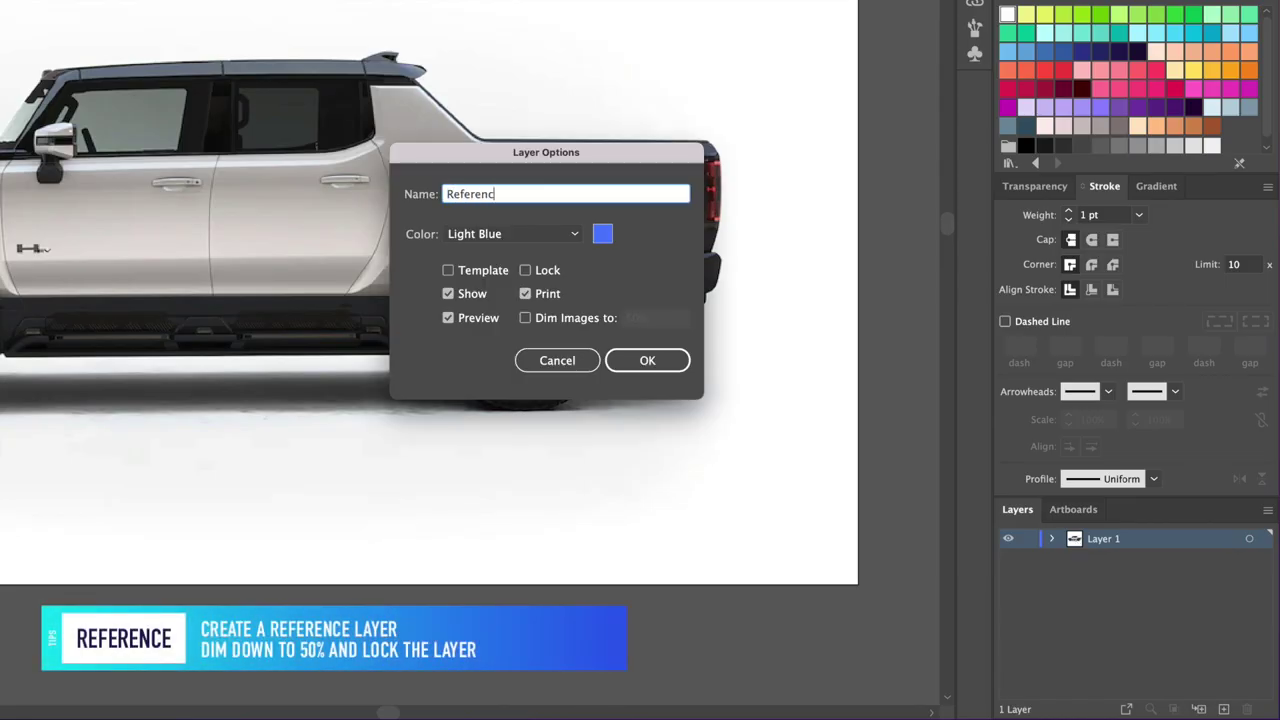
pyautogui.click(495, 281)
pyautogui.click(640, 360)
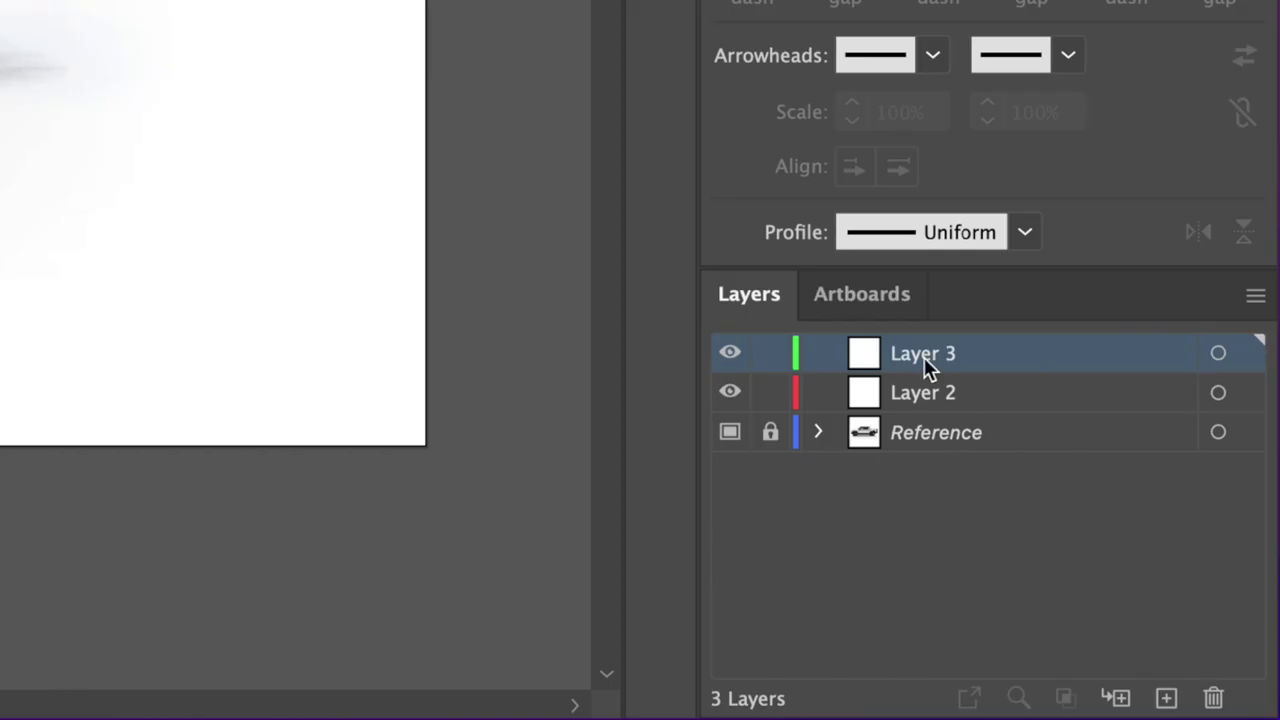
# Add Outline and Colour layers above Reference, with Outline as the active layer
pyautogui.doubleClick(924, 355)
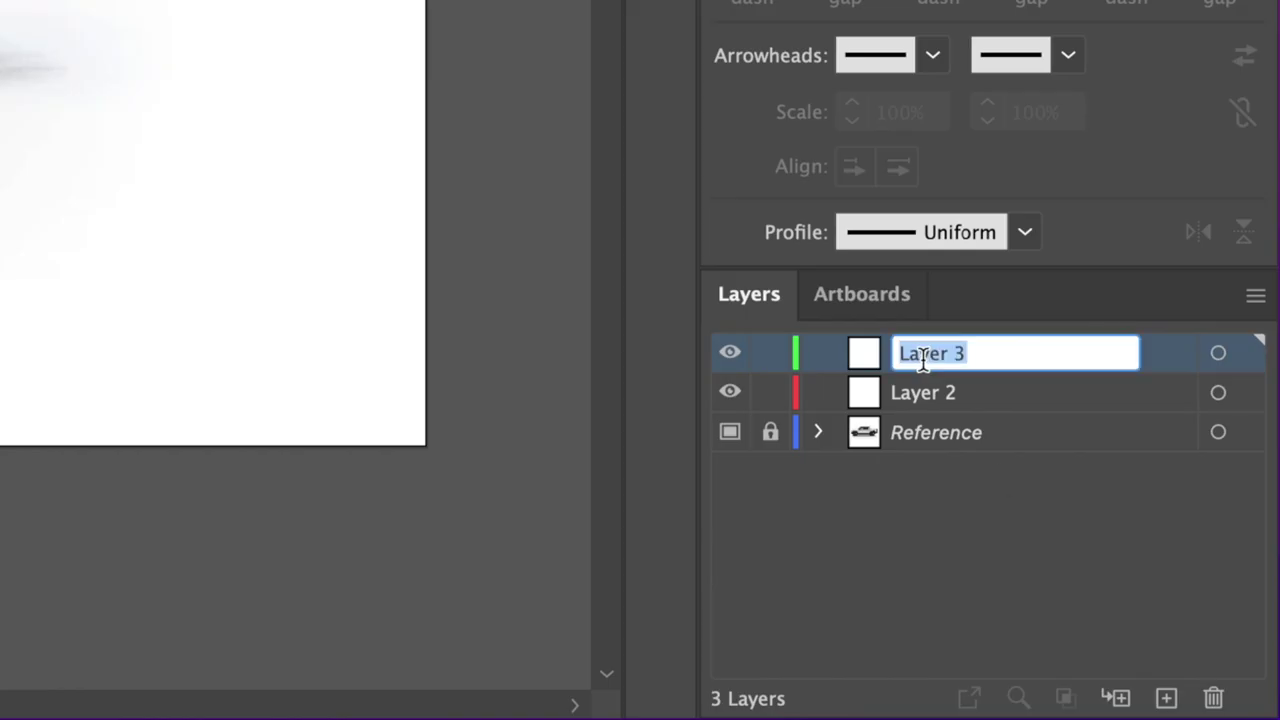
pyautogui.write('e')
pyautogui.press('Return')
pyautogui.doubleClick(917, 393)
pyautogui.press('Return')
pyautogui.click(922, 353)
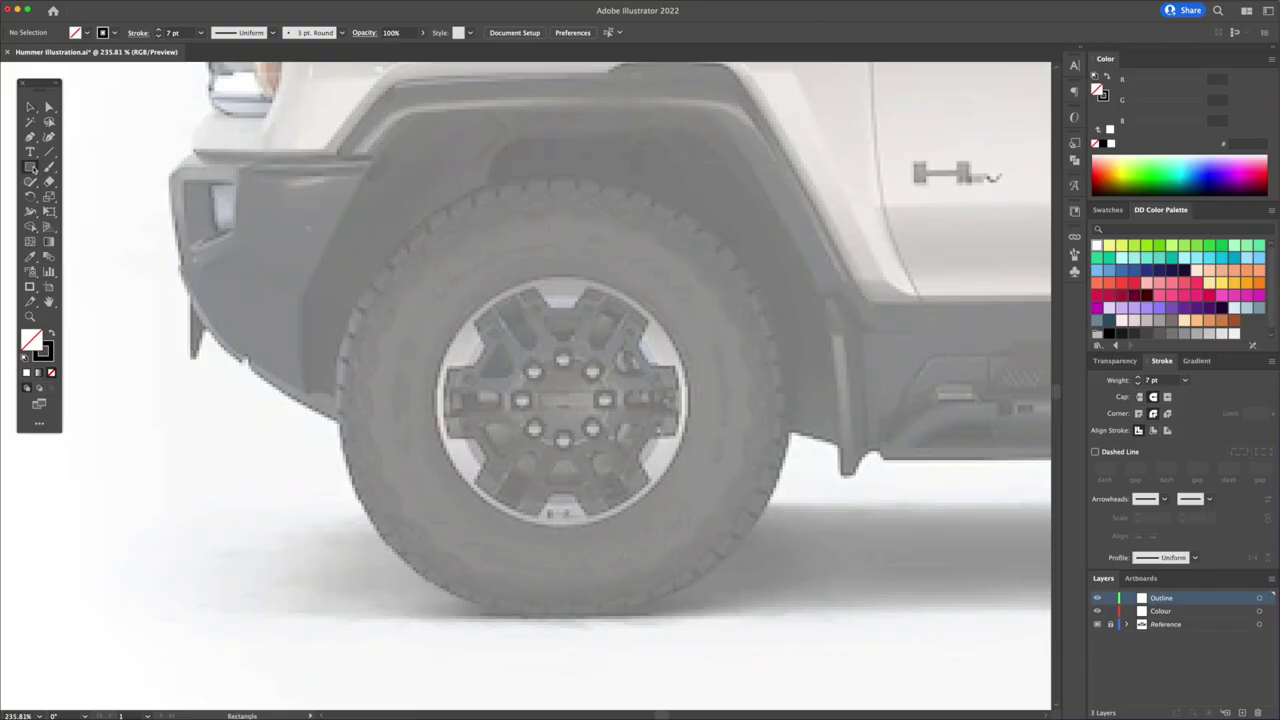
# Draw the wheel rim circle and a smaller pasted-in-front inner ring with 4 pt stroke
pyautogui.moveTo(30, 166); pyautogui.dragTo(73, 198)
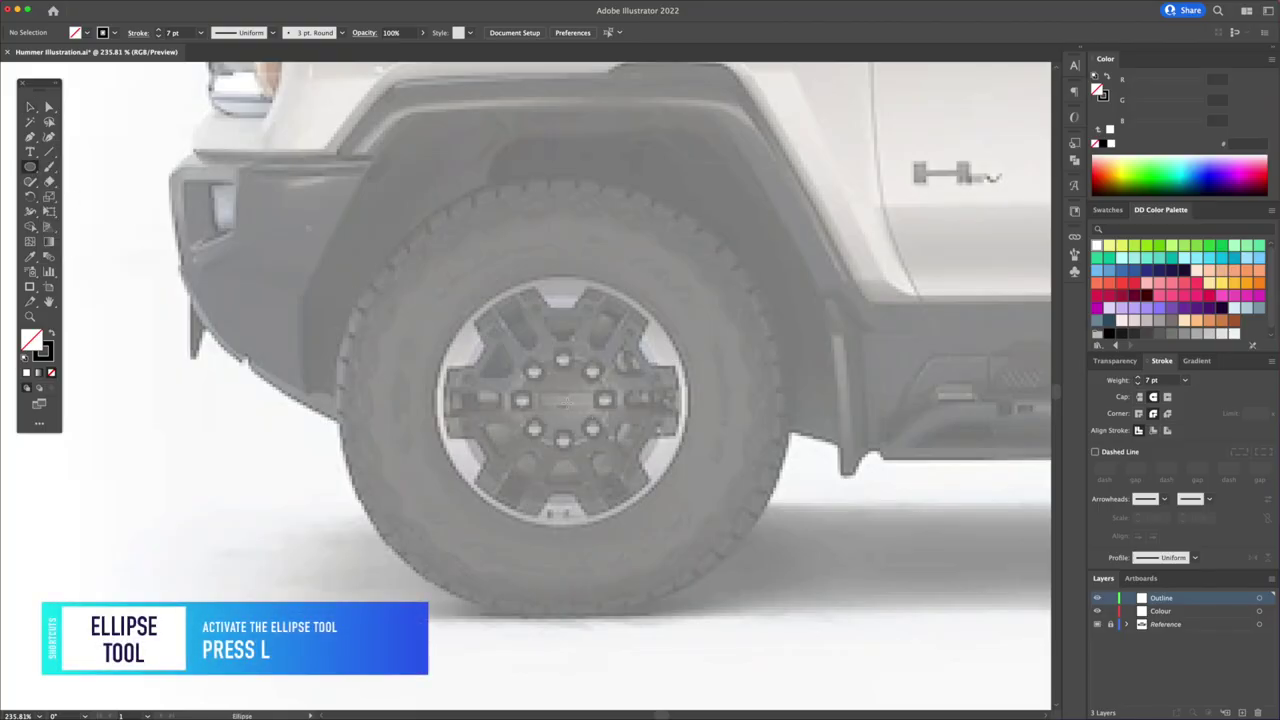
pyautogui.moveTo(563, 400); pyautogui.dragTo(696, 459)
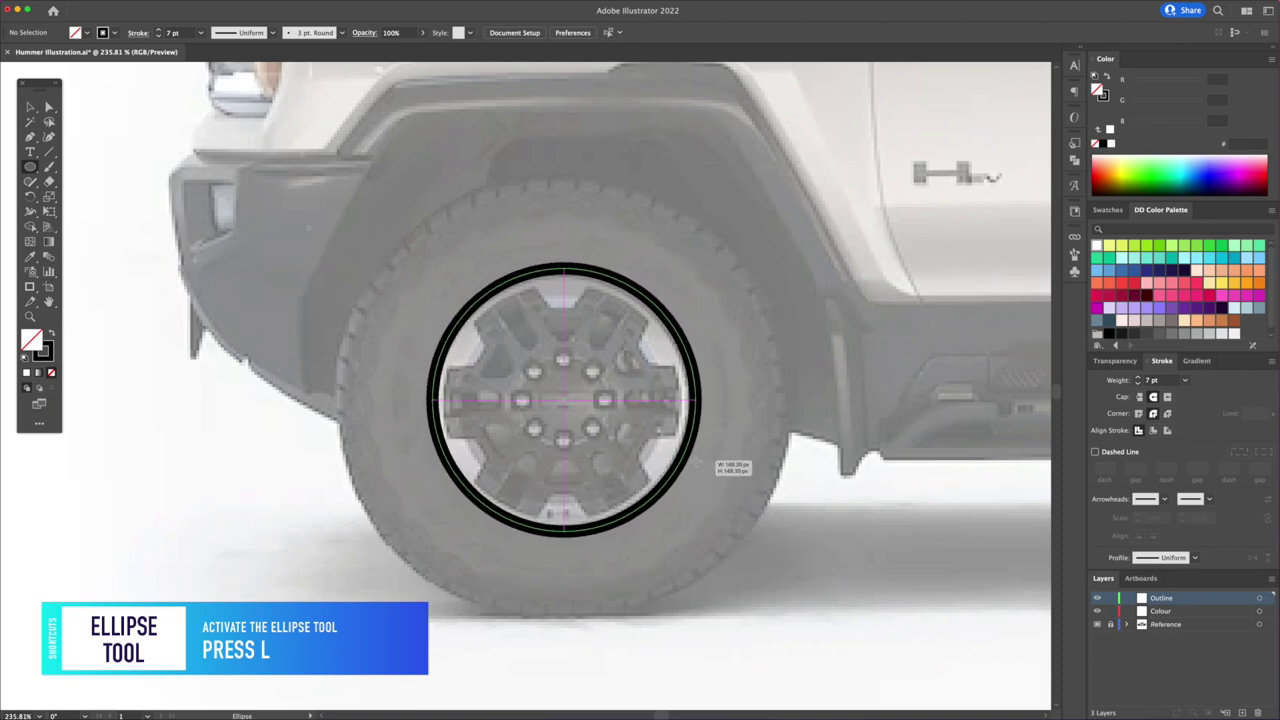
pyautogui.press('super+c')
pyautogui.press('super+f')
pyautogui.press('a')
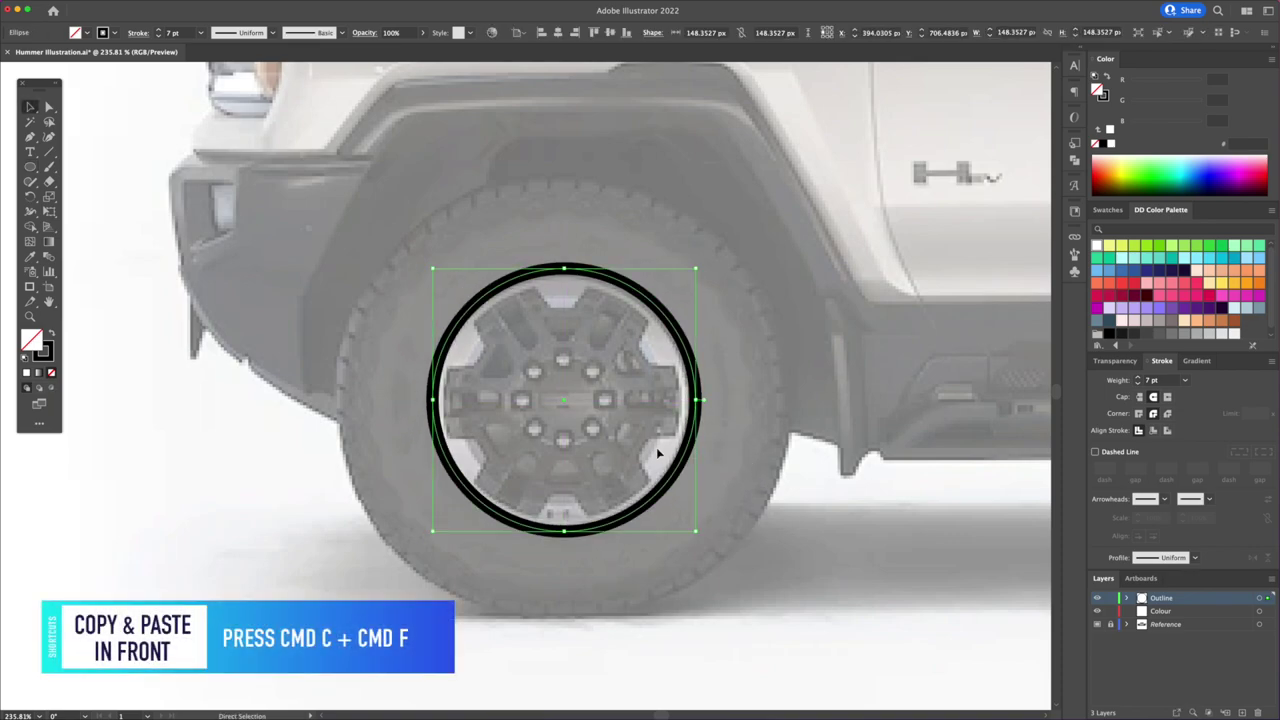
pyautogui.moveTo(696, 269); pyautogui.dragTo(680, 285)
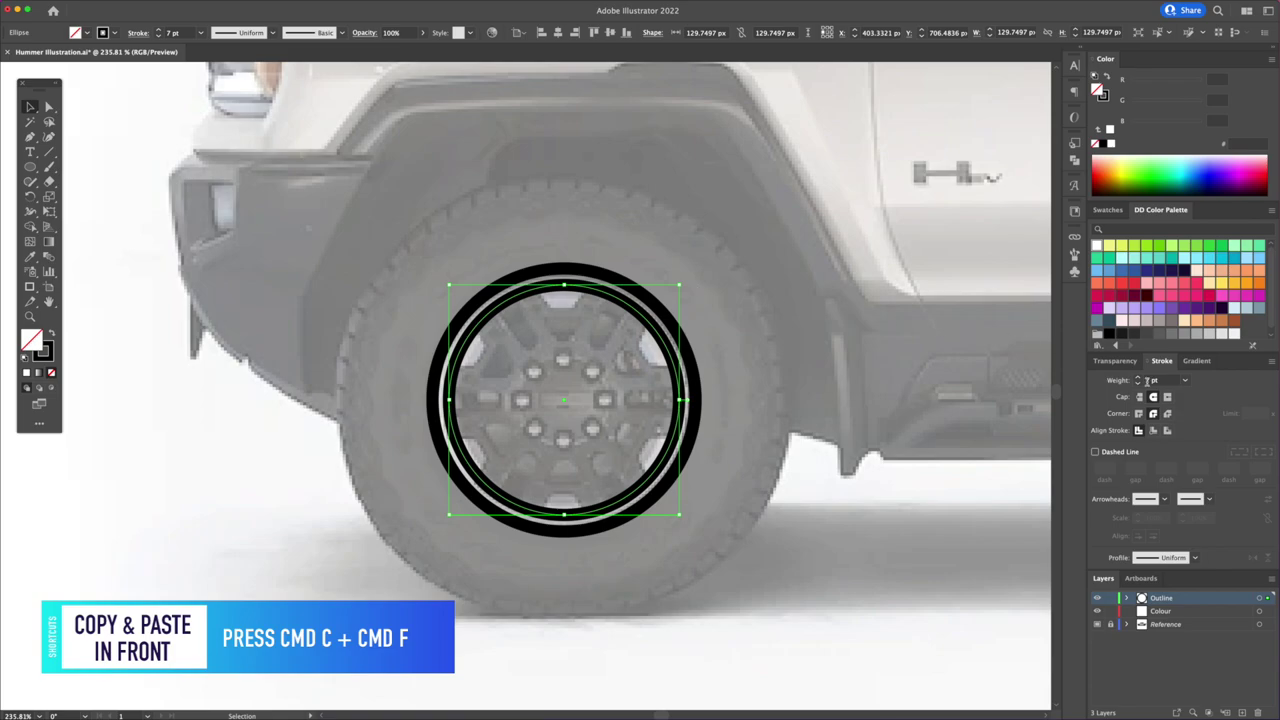
pyautogui.write('4')
pyautogui.scroll(2, 498, 417)
pyautogui.press('super+shift+a')
# Draw a small square tab at the top of the rings and taper its top corners
pyautogui.press('m')
pyautogui.moveTo(570, 179); pyautogui.dragTo(634, 242)
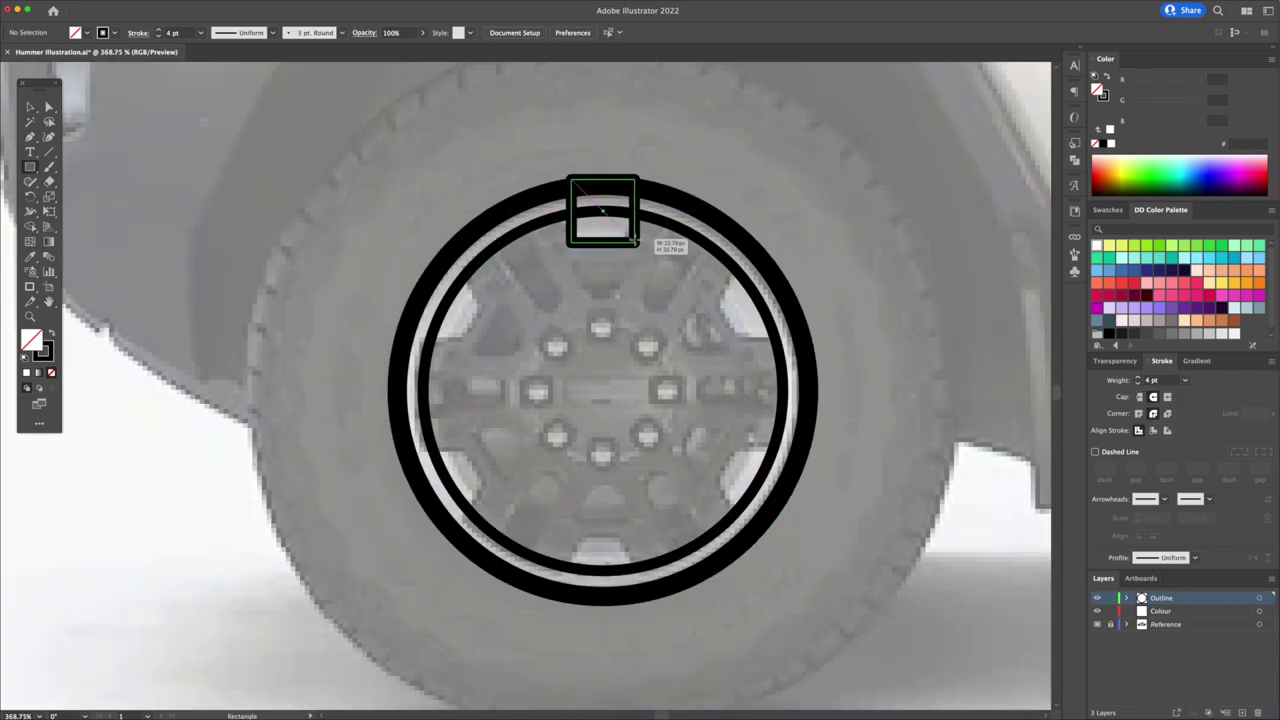
pyautogui.press('v')
pyautogui.press('a')
pyautogui.click(576, 181)
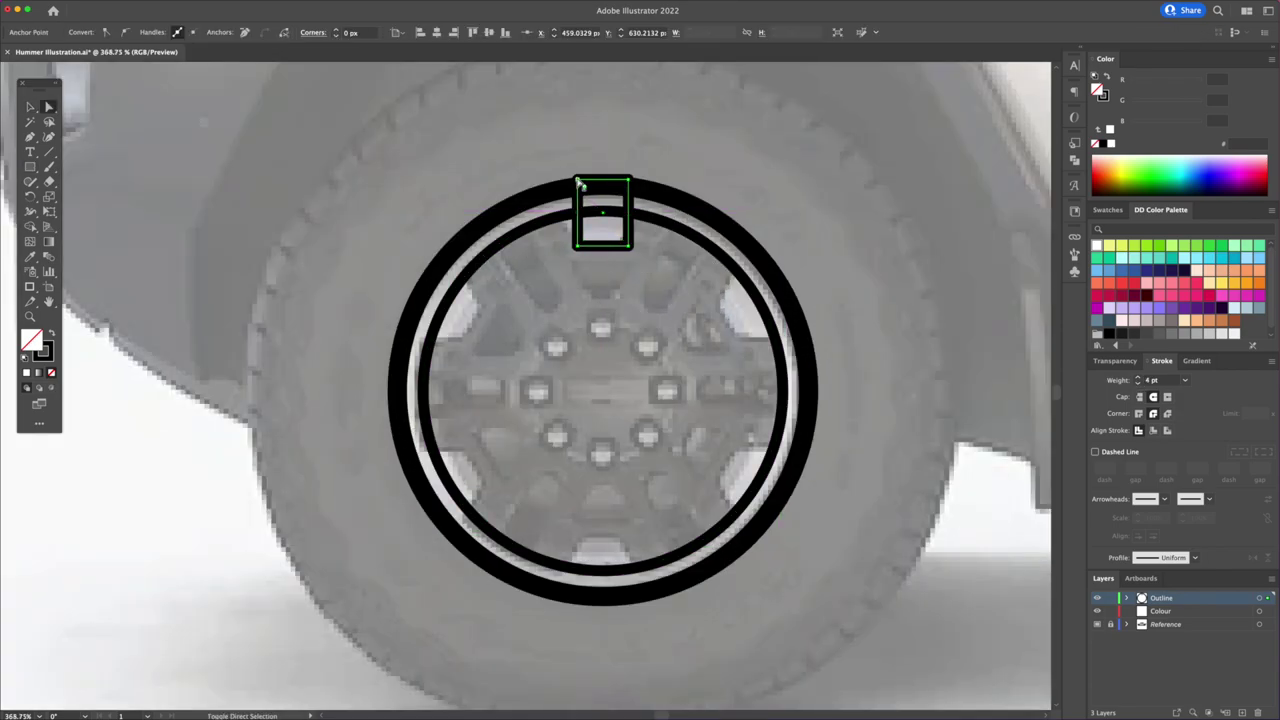
pyautogui.click(627, 184)
# Rotate copies of the tab evenly around the wheel centre
pyautogui.press('r')
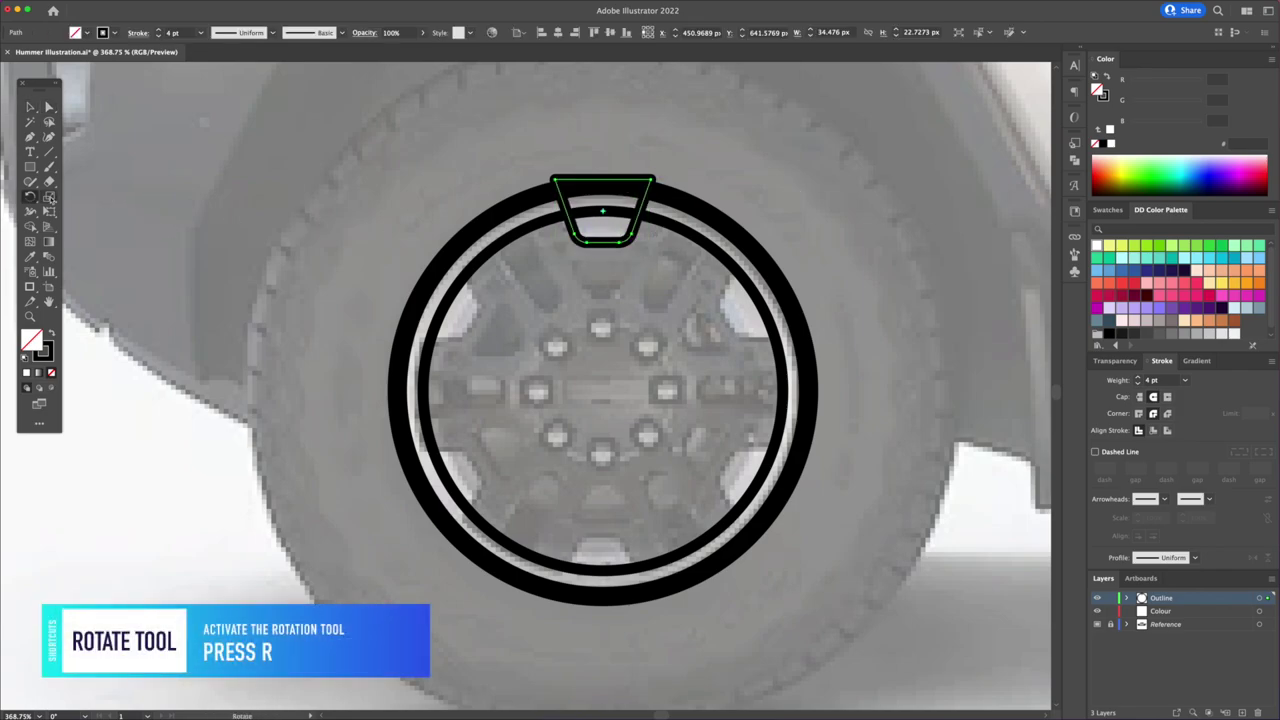
pyautogui.keyDown('alt'); pyautogui.click(604, 390); pyautogui.keyUp('alt')
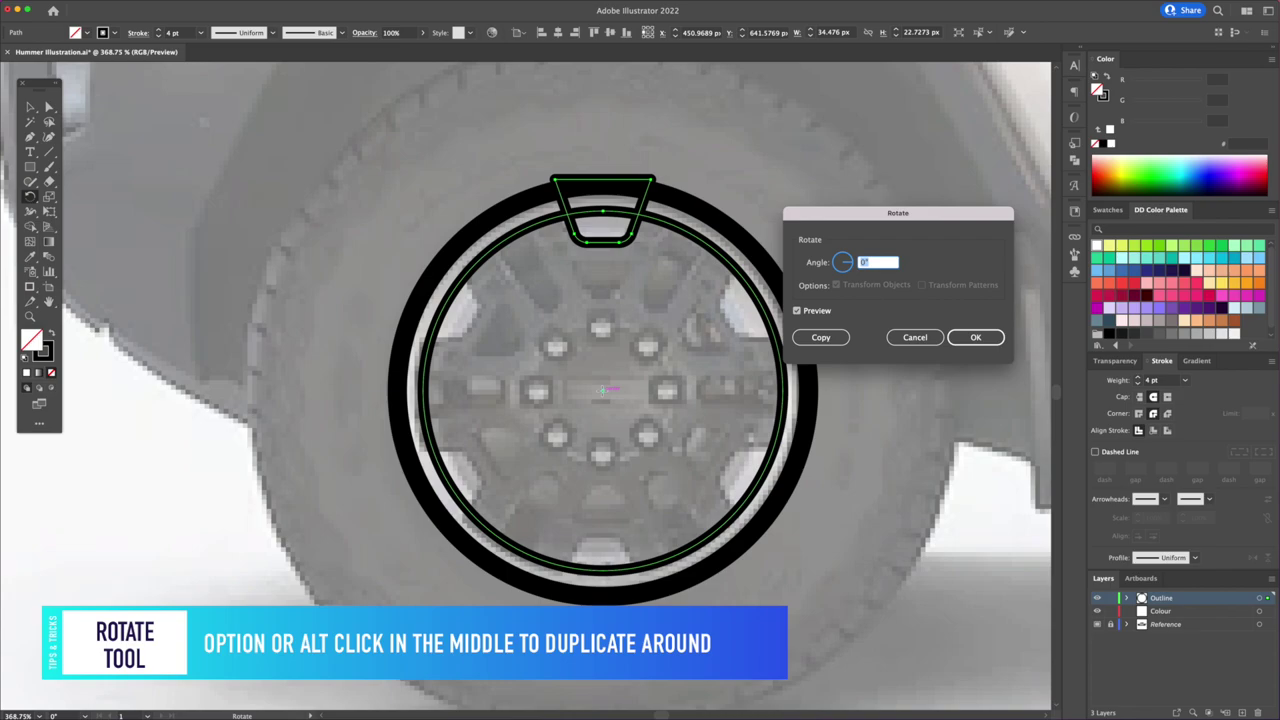
pyautogui.click(821, 338)
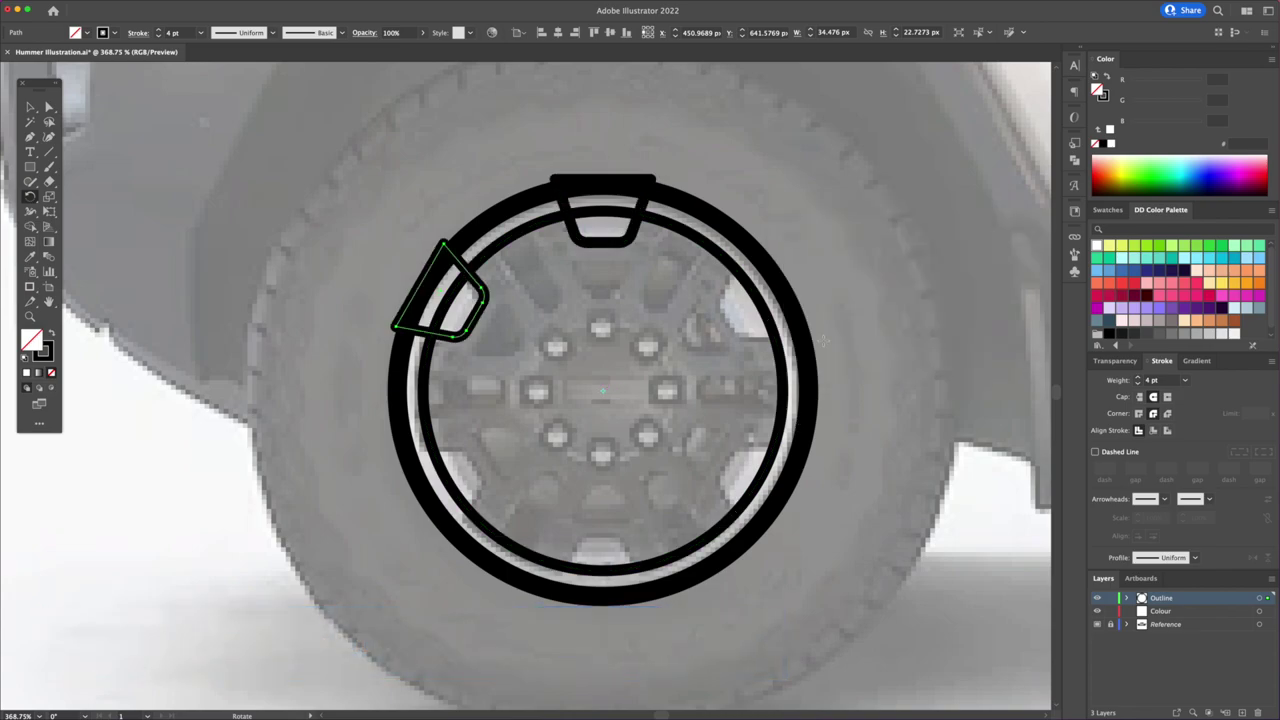
pyautogui.hotkey('ctrl', 'd')
pyautogui.hotkey('ctrl', 'd')
pyautogui.hotkey('ctrl', 'd')
pyautogui.hotkey('ctrl', 'd')
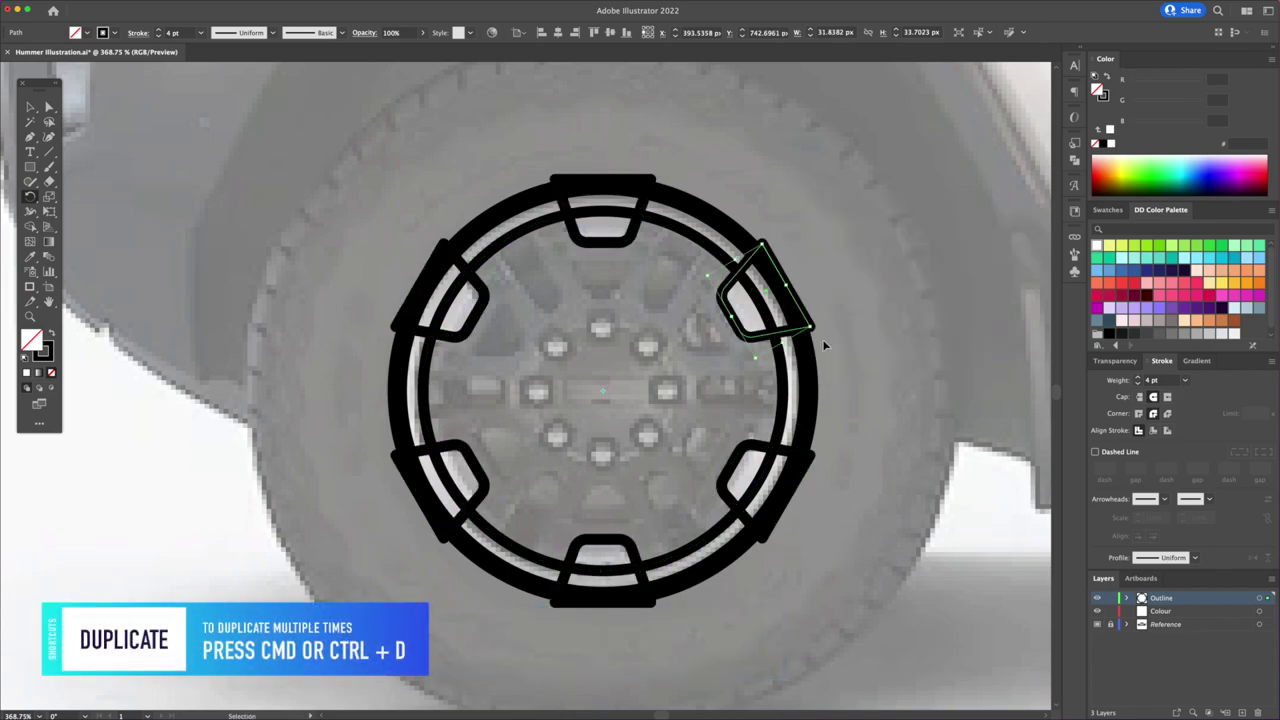
pyautogui.press('v')
pyautogui.click(870, 352)
# Select all six tabs together with the inner ring
pyautogui.click(603, 185)
pyautogui.keyDown('shift'); pyautogui.click(790, 295); pyautogui.keyUp('shift')
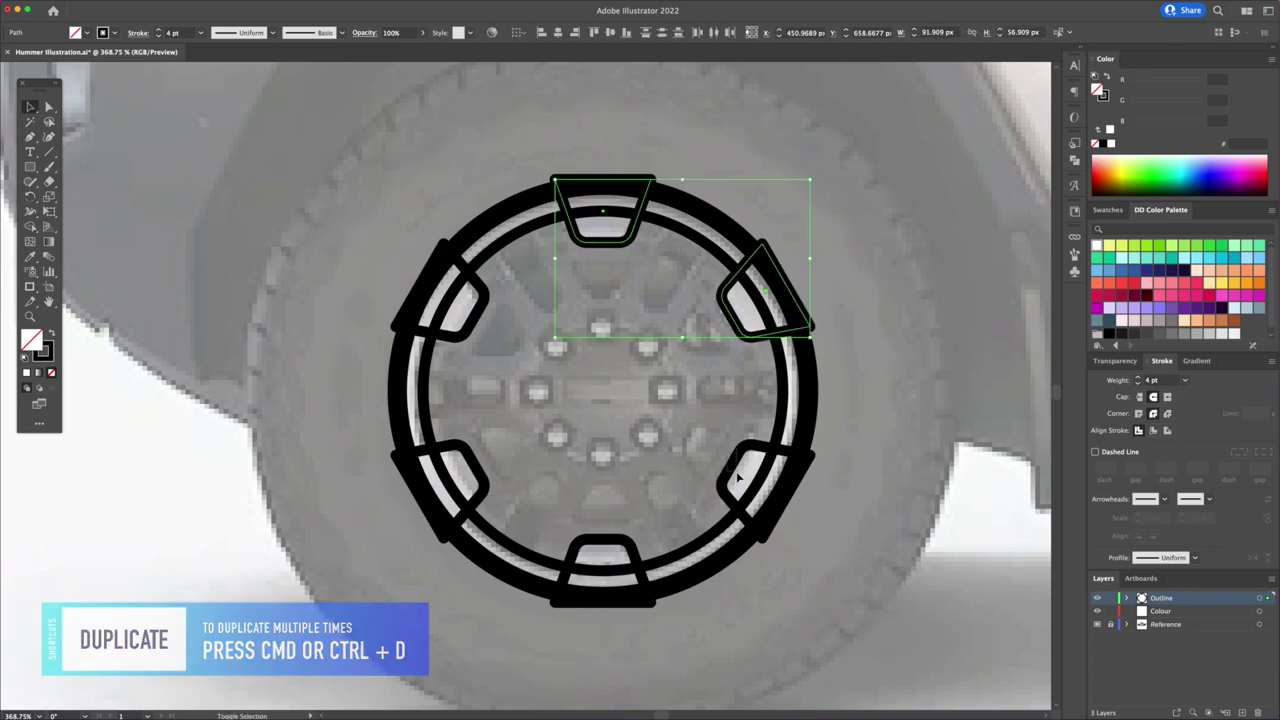
pyautogui.keyDown('shift'); pyautogui.click(790, 485); pyautogui.keyUp('shift')
pyautogui.keyDown('shift'); pyautogui.click(603, 596); pyautogui.keyUp('shift')
pyautogui.keyDown('shift'); pyautogui.click(470, 480); pyautogui.keyUp('shift')
pyautogui.keyDown('shift'); pyautogui.click(465, 300); pyautogui.keyUp('shift')
pyautogui.keyDown('shift'); pyautogui.click(502, 255); pyautogui.keyUp('shift')
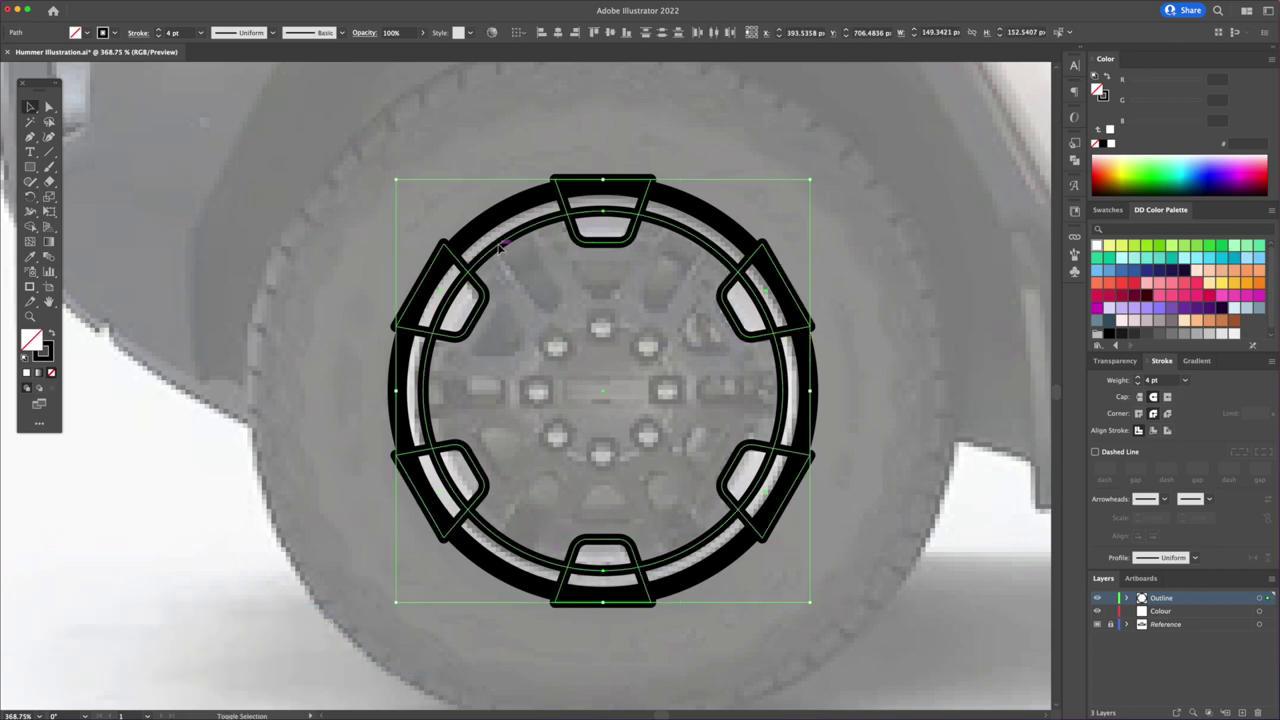
pyautogui.hotkey('shift', 'm')
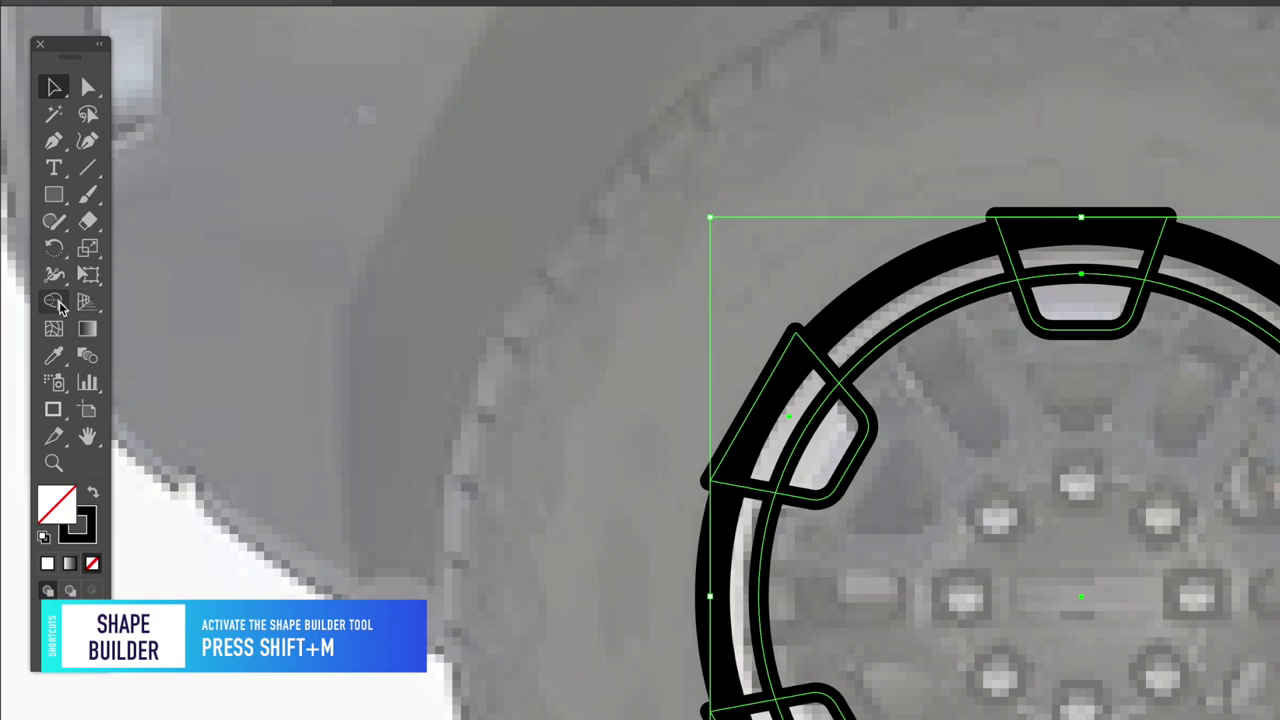
# Use Shape Builder to delete the outer sections of the rim tabs
pyautogui.click(58, 302)
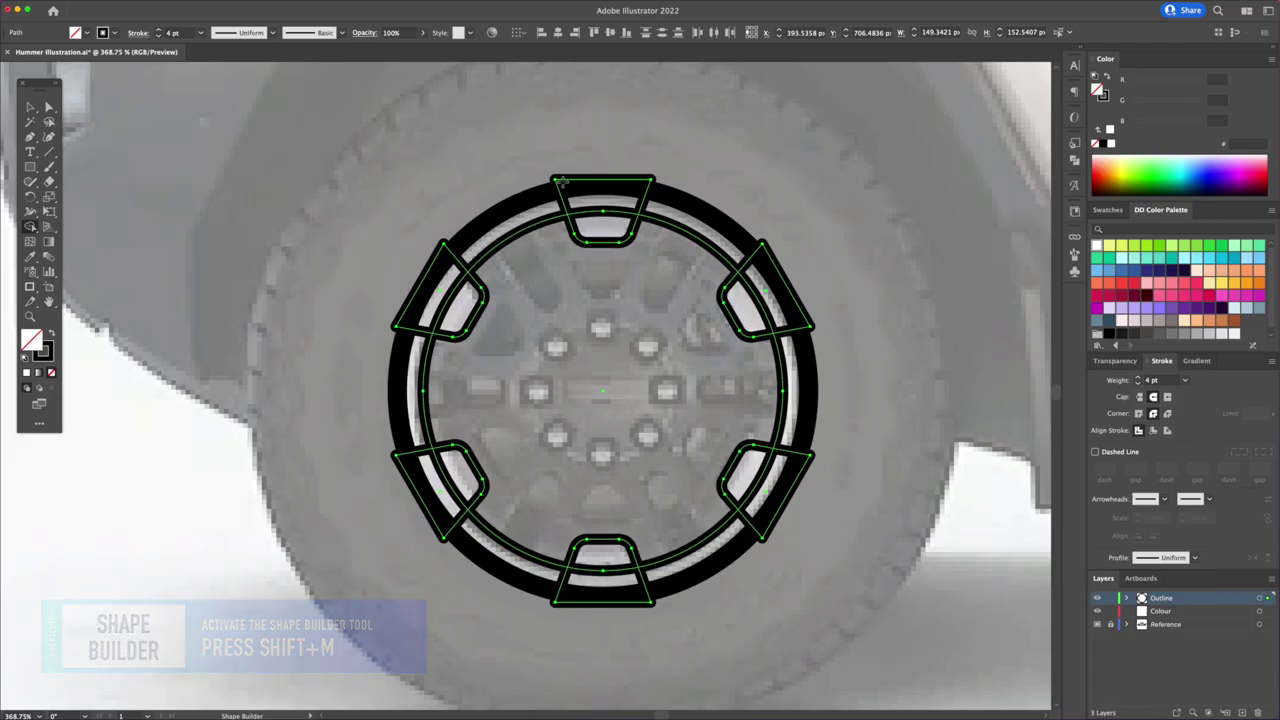
pyautogui.keyDown('alt'); pyautogui.click(609, 193); pyautogui.keyUp('alt')
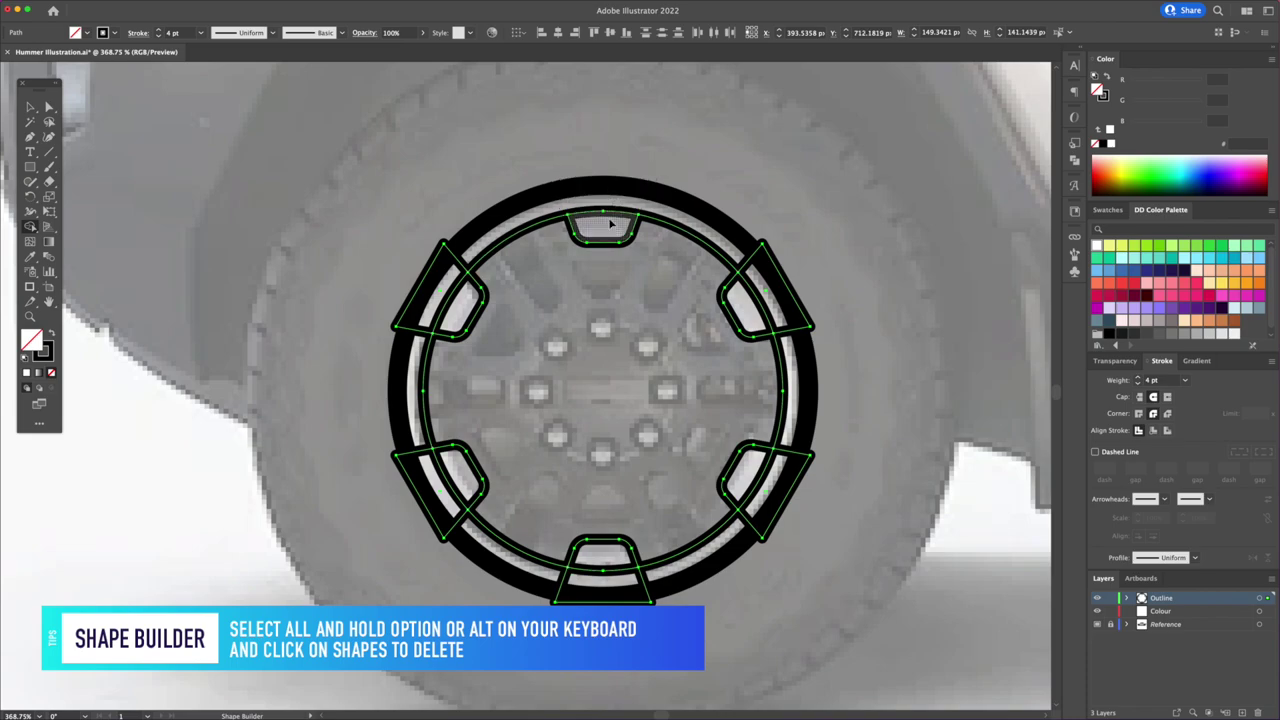
pyautogui.keyDown('alt'); pyautogui.click(782, 295); pyautogui.keyUp('alt')
pyautogui.keyDown('alt'); pyautogui.click(785, 478); pyautogui.keyUp('alt')
pyautogui.keyDown('alt'); pyautogui.click(603, 588); pyautogui.keyUp('alt')
pyautogui.keyDown('alt'); pyautogui.click(418, 478); pyautogui.keyUp('alt')
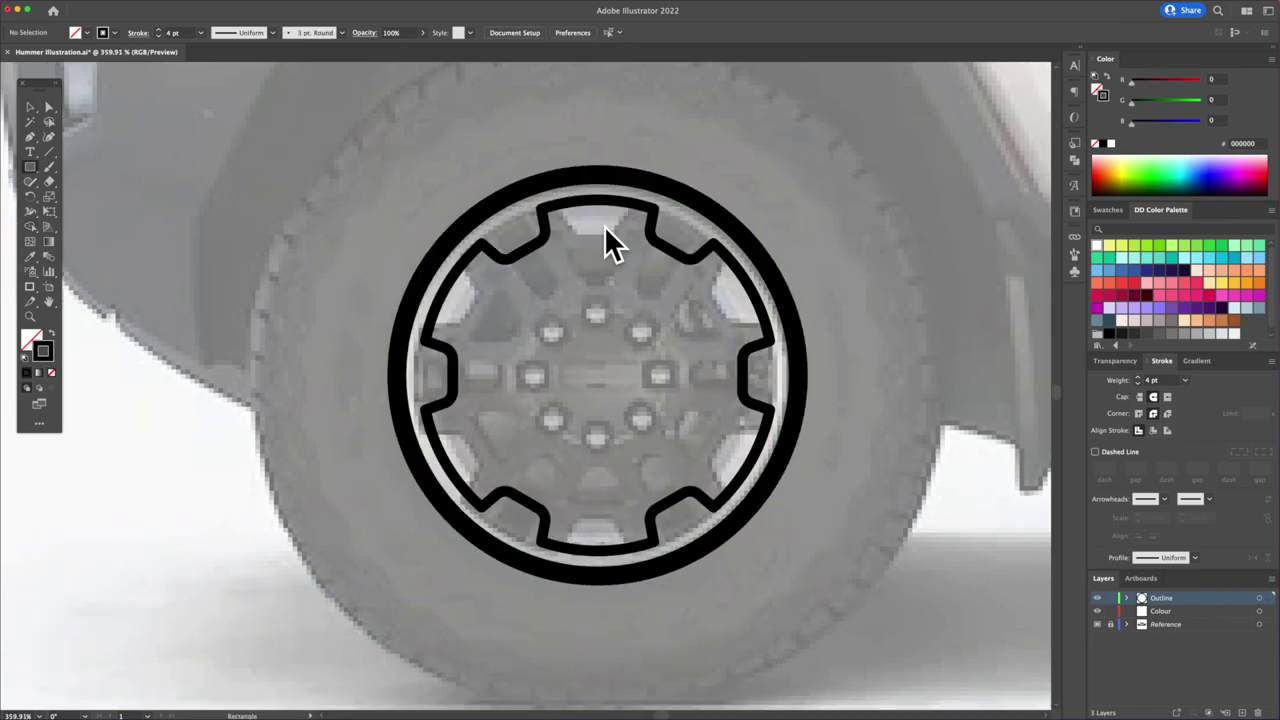
# Draw a narrow round-bottomed slot at the top and cut it from the gear shape
pyautogui.moveTo(580, 178); pyautogui.dragTo(614, 282)
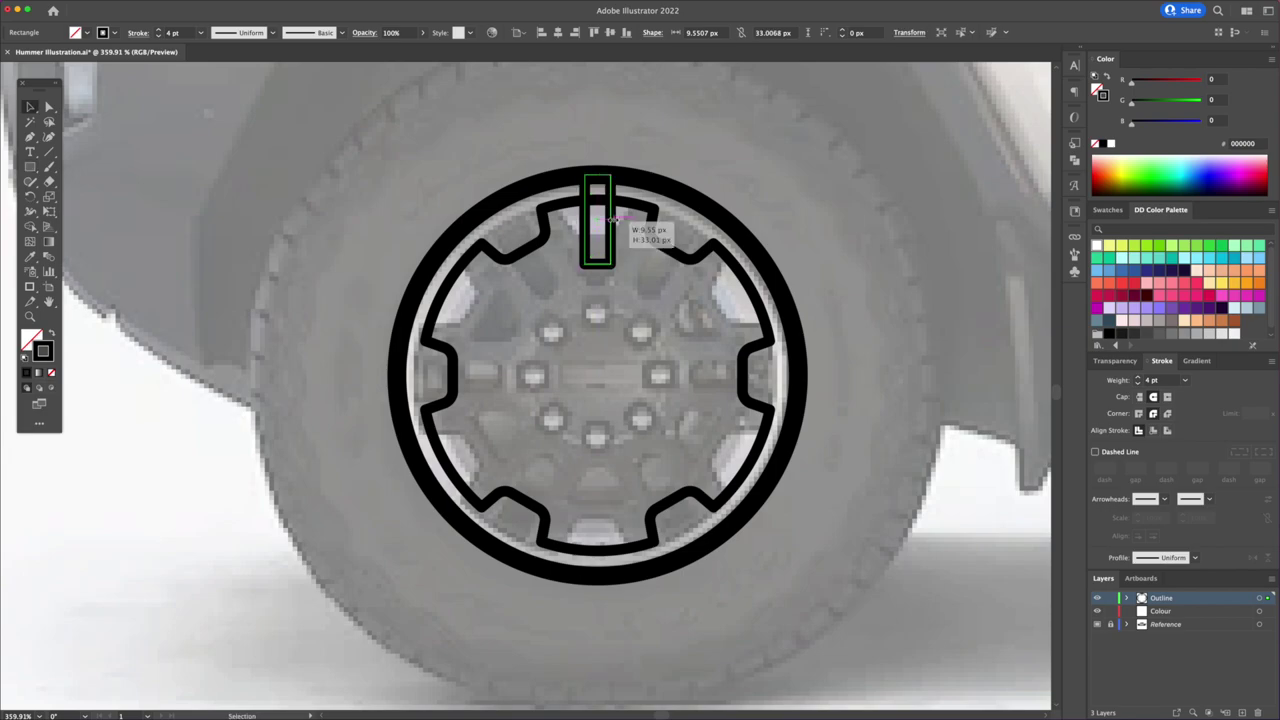
pyautogui.press('a')
pyautogui.moveTo(597, 266); pyautogui.dragTo(597, 256)
pyautogui.keyDown('shift'); pyautogui.click(520, 230); pyautogui.keyUp('shift')
pyautogui.hotkey('shift', 'm')
pyautogui.keyDown('alt'); pyautogui.click(597, 188); pyautogui.keyUp('alt')
# Repeat the slot every 60° around the wheel centre
pyautogui.press('v')
pyautogui.click(613, 268)
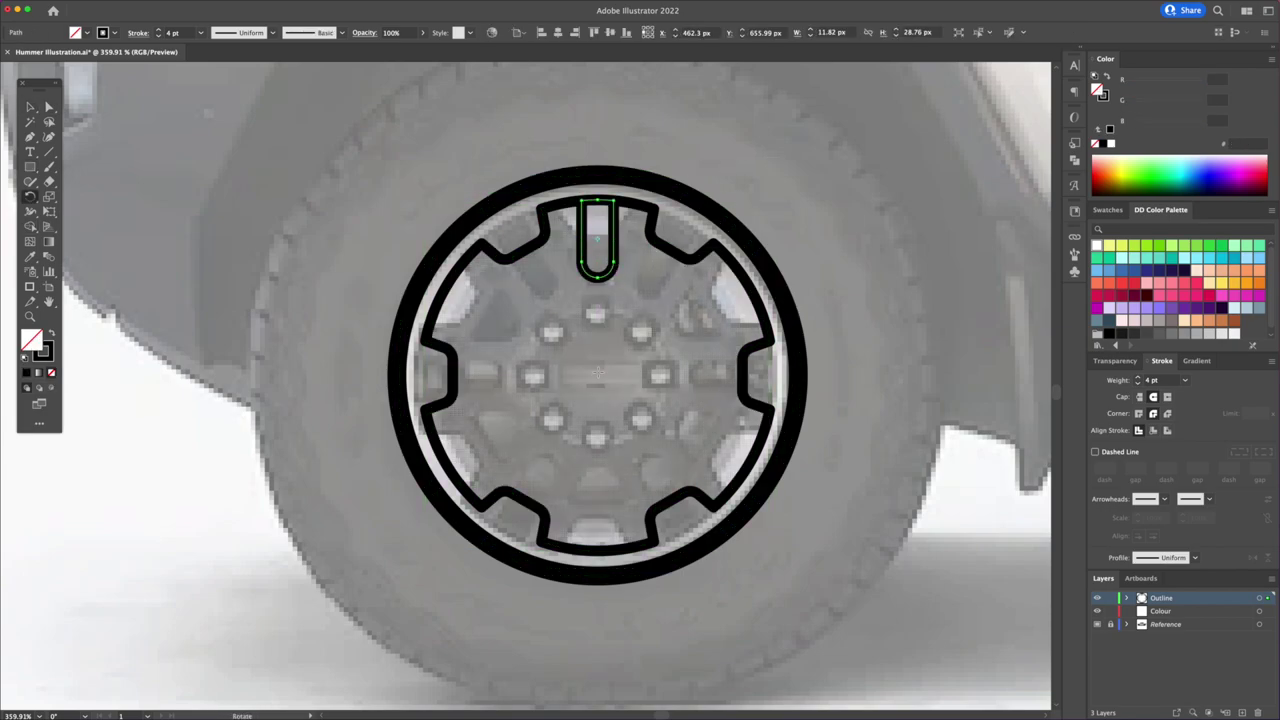
pyautogui.keyDown('alt'); pyautogui.click(597, 373); pyautogui.keyUp('alt')
pyautogui.click(820, 337)
pyautogui.hotkey('ctrl', 'd')
pyautogui.hotkey('ctrl', 'd')
pyautogui.hotkey('ctrl', 'd')
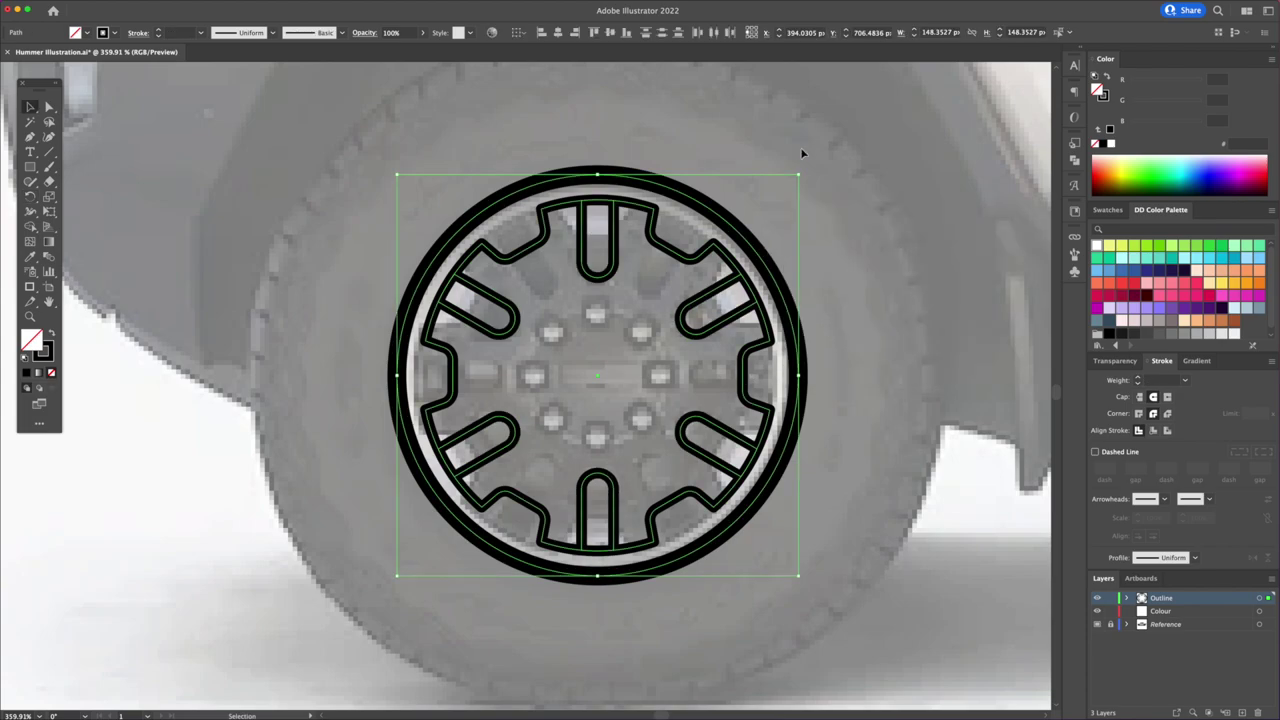
pyautogui.click(871, 301)
# Make a filled three-sided triangle cutout and move it beside the top spoke
pyautogui.moveTo(30, 168); pyautogui.dragTo(80, 213)
pyautogui.click(597, 325)
pyautogui.press('Return')
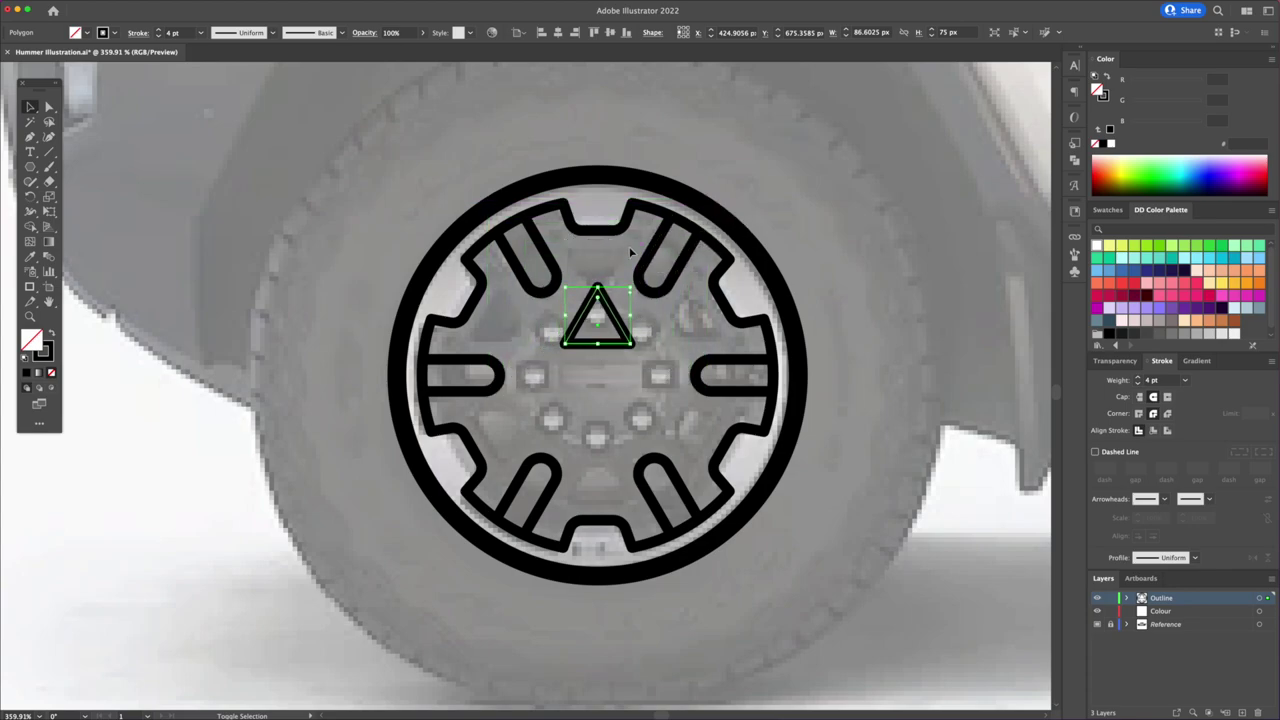
pyautogui.hotkey('shift', '`')
pyautogui.click(597, 343)
pyautogui.press('a')
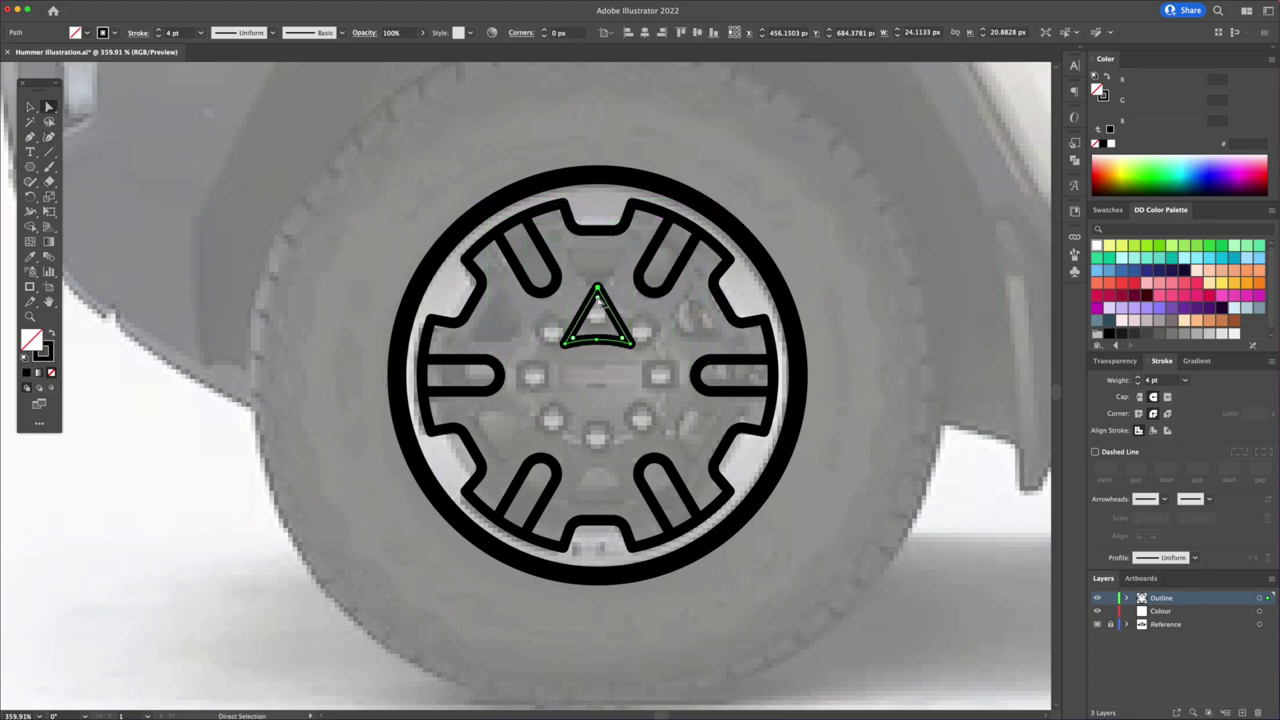
pyautogui.press('v')
pyautogui.hotkey('shift', 'x')
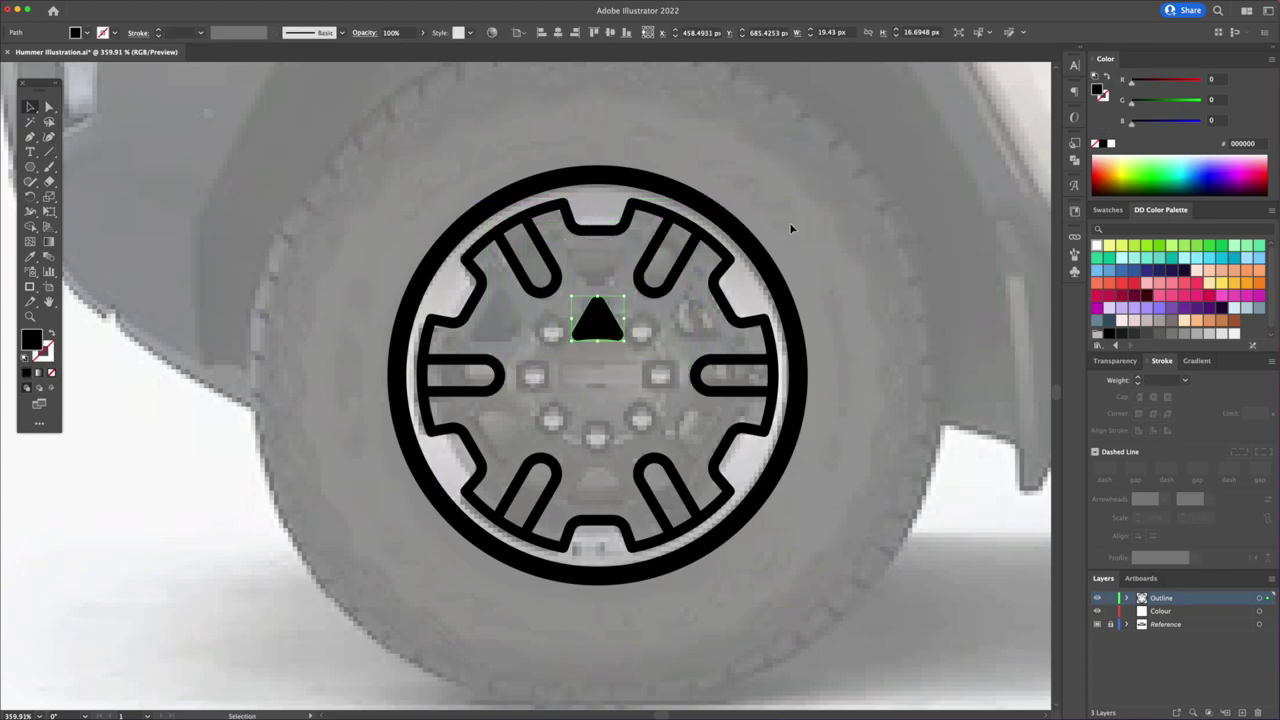
pyautogui.moveTo(581, 383); pyautogui.dragTo(600, 272)
# Repeat the triangle cutout every 60° around the wheel centre
pyautogui.press('r')
pyautogui.keyDown('alt'); pyautogui.click(600, 374); pyautogui.keyUp('alt')
pyautogui.click(828, 341)
pyautogui.hotkey('ctrl', 'd')
pyautogui.hotkey('ctrl', 'd')
pyautogui.hotkey('ctrl', 'd')
pyautogui.hotkey('ctrl', 'shift', 'a')
# Repeat the bolt hole in a ring around the wheel centre
pyautogui.click(603, 311)
pyautogui.keyDown('alt'); pyautogui.click(610, 368); pyautogui.keyUp('alt')
pyautogui.click(826, 338)
pyautogui.hotkey('ctrl', 'd')
pyautogui.hotkey('ctrl', 'd')
pyautogui.hotkey('ctrl', 'd')
pyautogui.hotkey('ctrl', 'shift', 'a')
pyautogui.press('v')
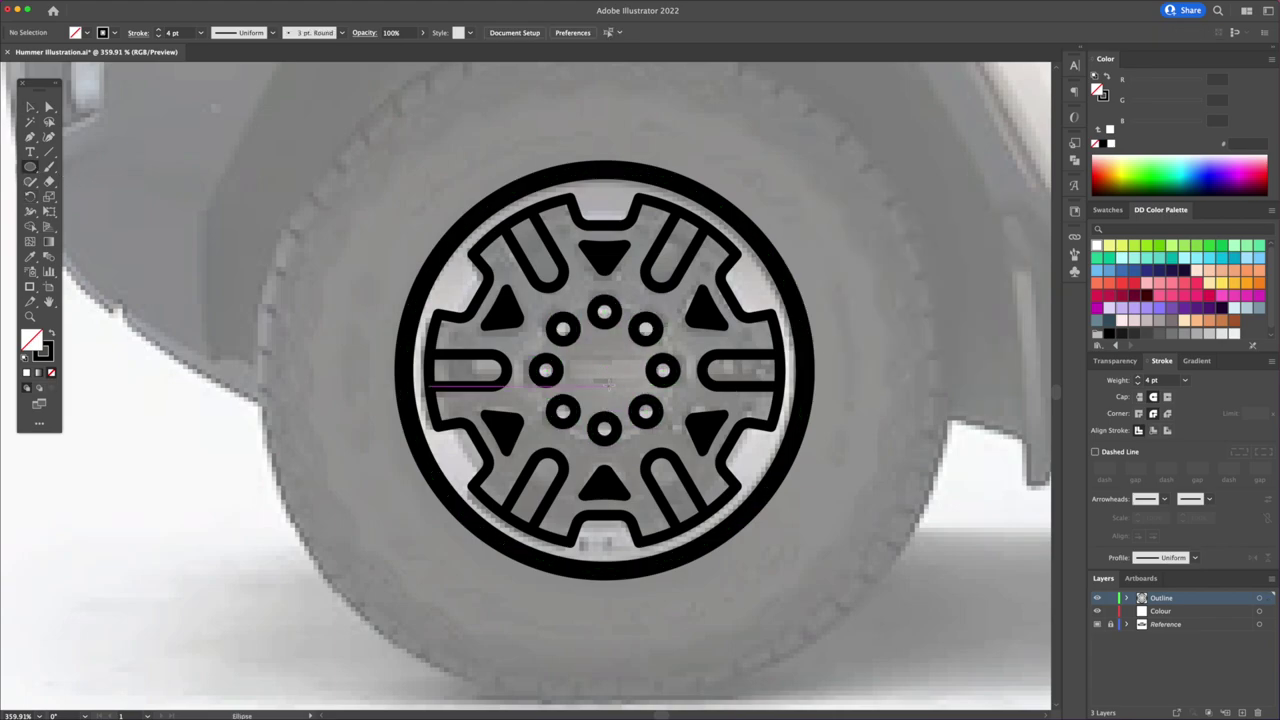
# Fill the right, top and left bolt holes with white
pyautogui.click(645, 328)
pyautogui.keyDown('shift'); pyautogui.click(604, 313); pyautogui.keyUp('shift')
pyautogui.keyDown('shift'); pyautogui.click(563, 328); pyautogui.keyUp('shift')
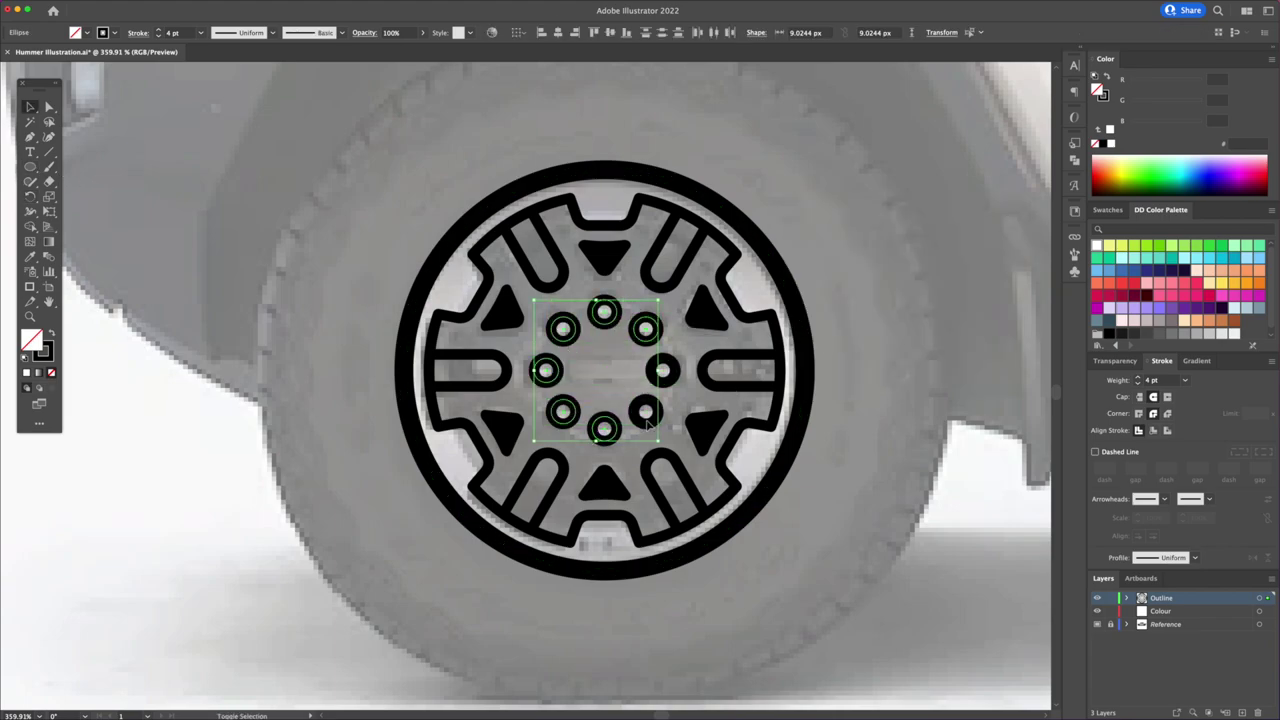
pyautogui.click(1110, 143)
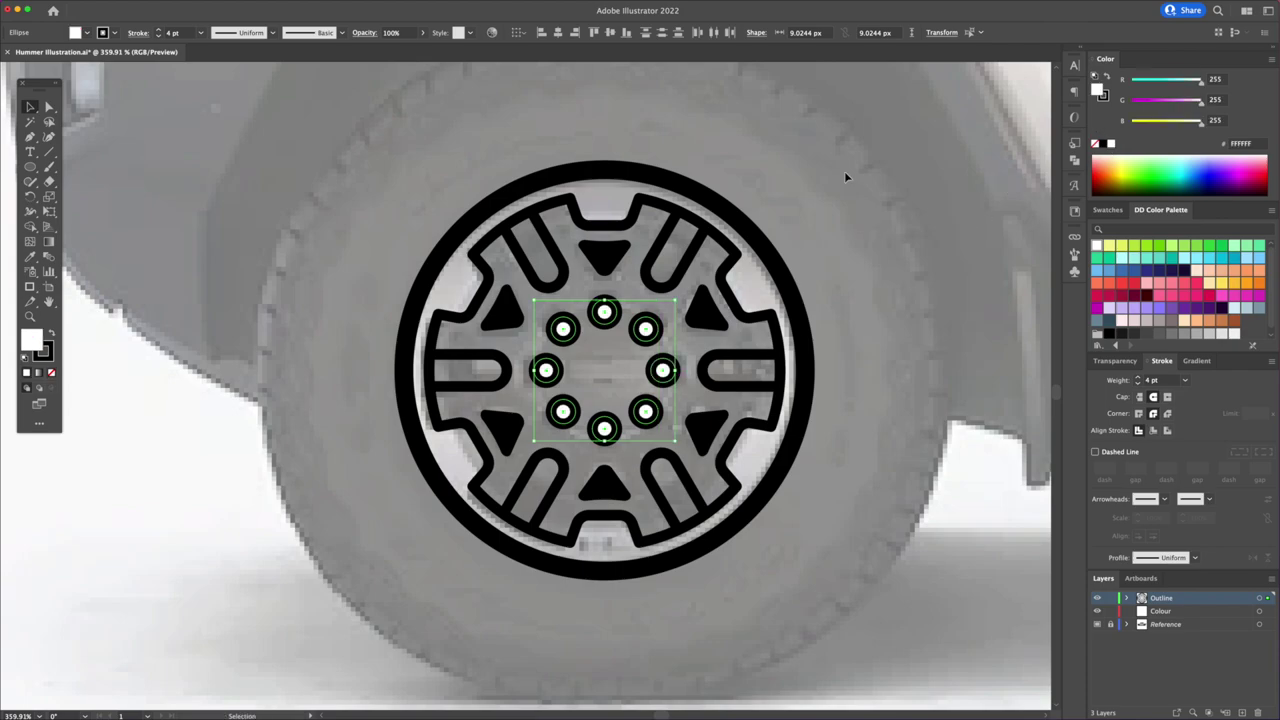
pyautogui.hotkey('ctrl', 'shift', 'a')
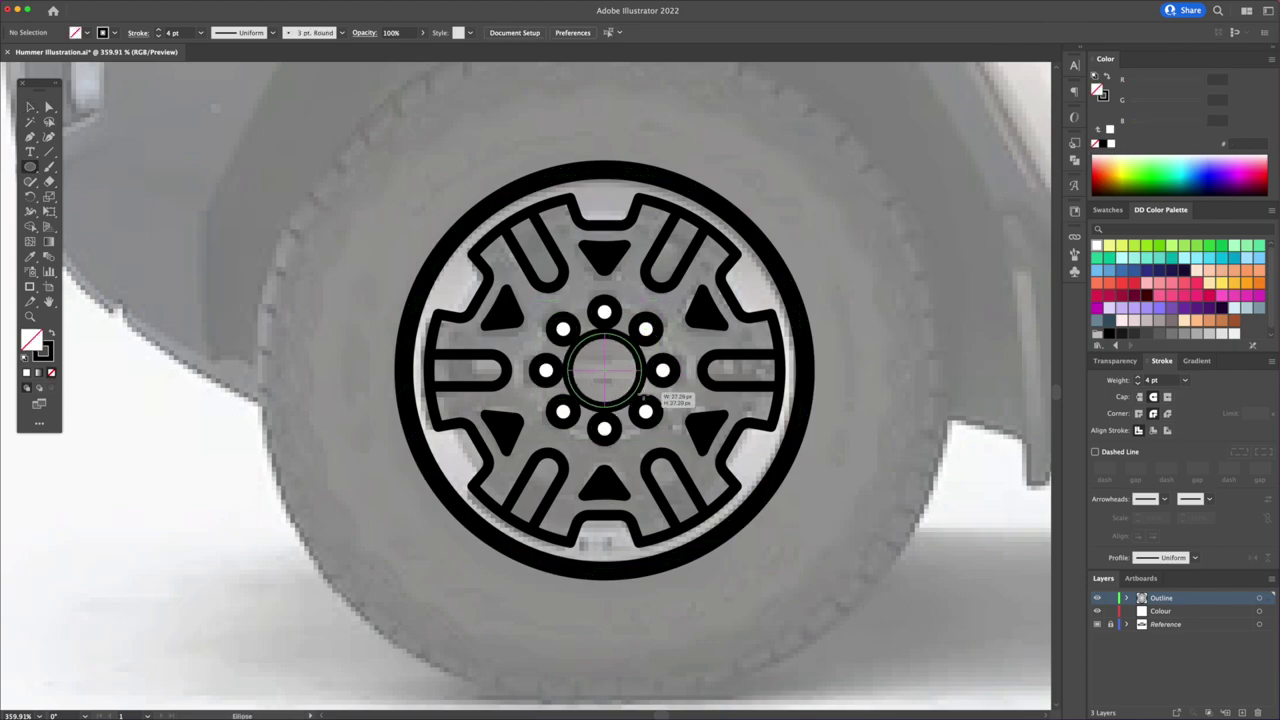
# Draw a slightly enlarged centre hub circle and the tire's outer circle
pyautogui.moveTo(604, 373); pyautogui.dragTo(660, 408)
pyautogui.press('a')
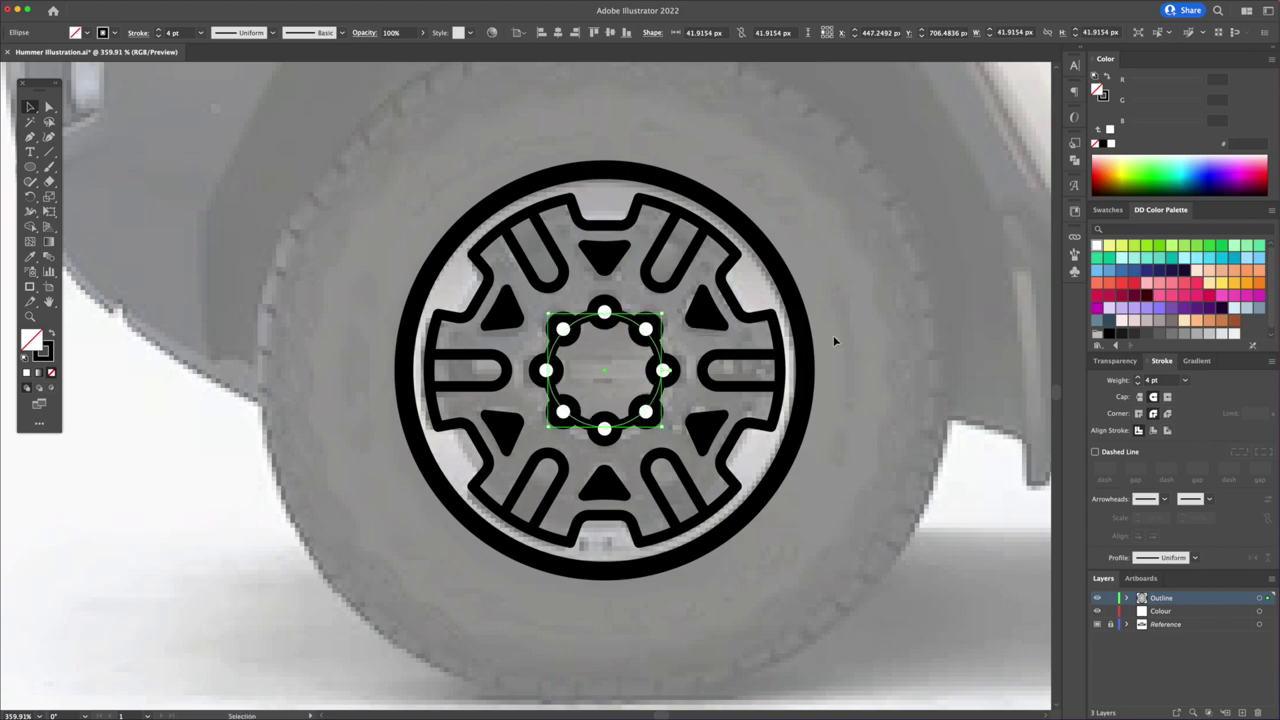
pyautogui.moveTo(650, 333); pyautogui.dragTo(660, 322)
pyautogui.hotkey('ctrl', 'shift', 'a')
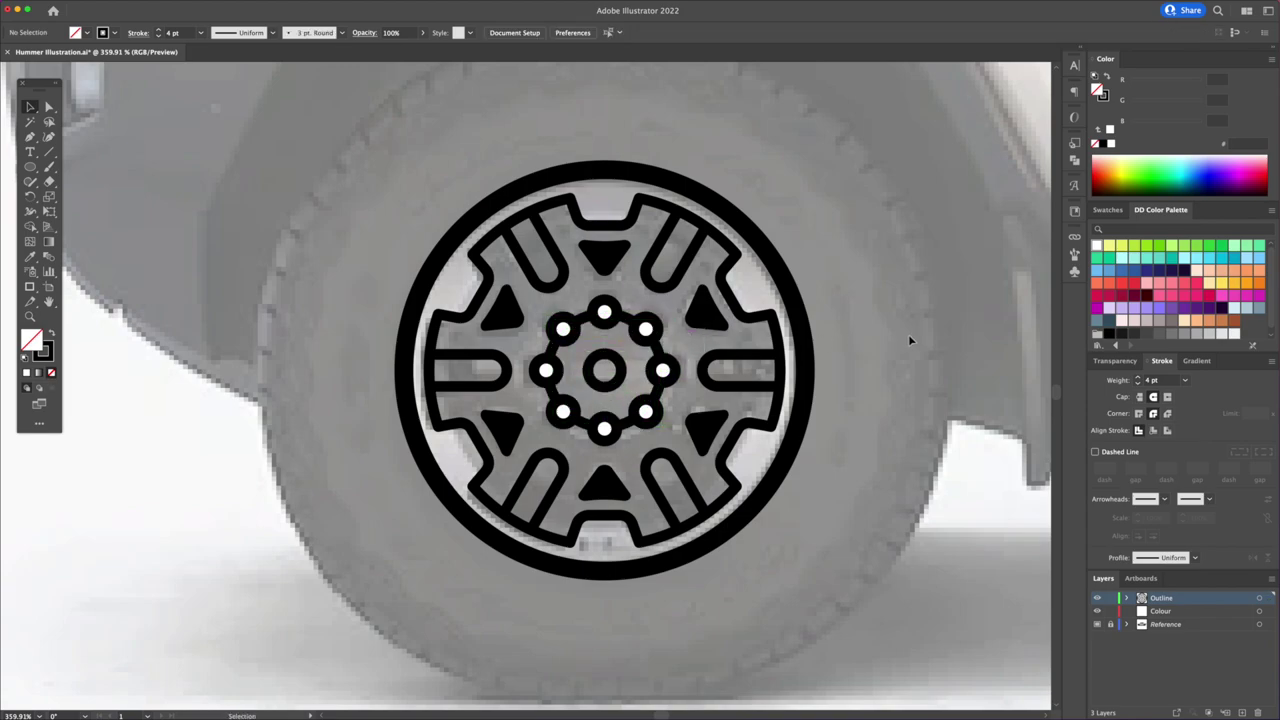
pyautogui.scroll(-3, 908, 334)
pyautogui.press('l')
pyautogui.moveTo(573, 400); pyautogui.dragTo(793, 549)
# Make the tread tick 5 pt and repeat it every 10° around the tire
pyautogui.click(1137, 379)
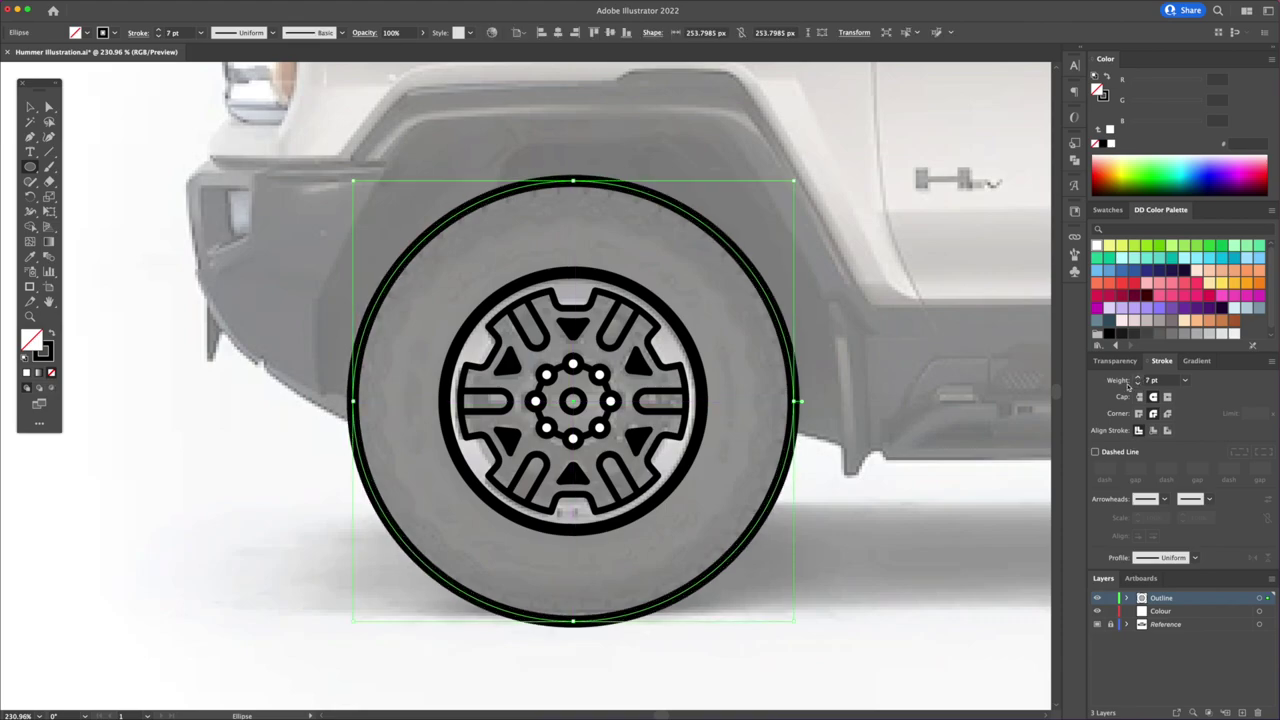
pyautogui.press('r')
pyautogui.press('Return')
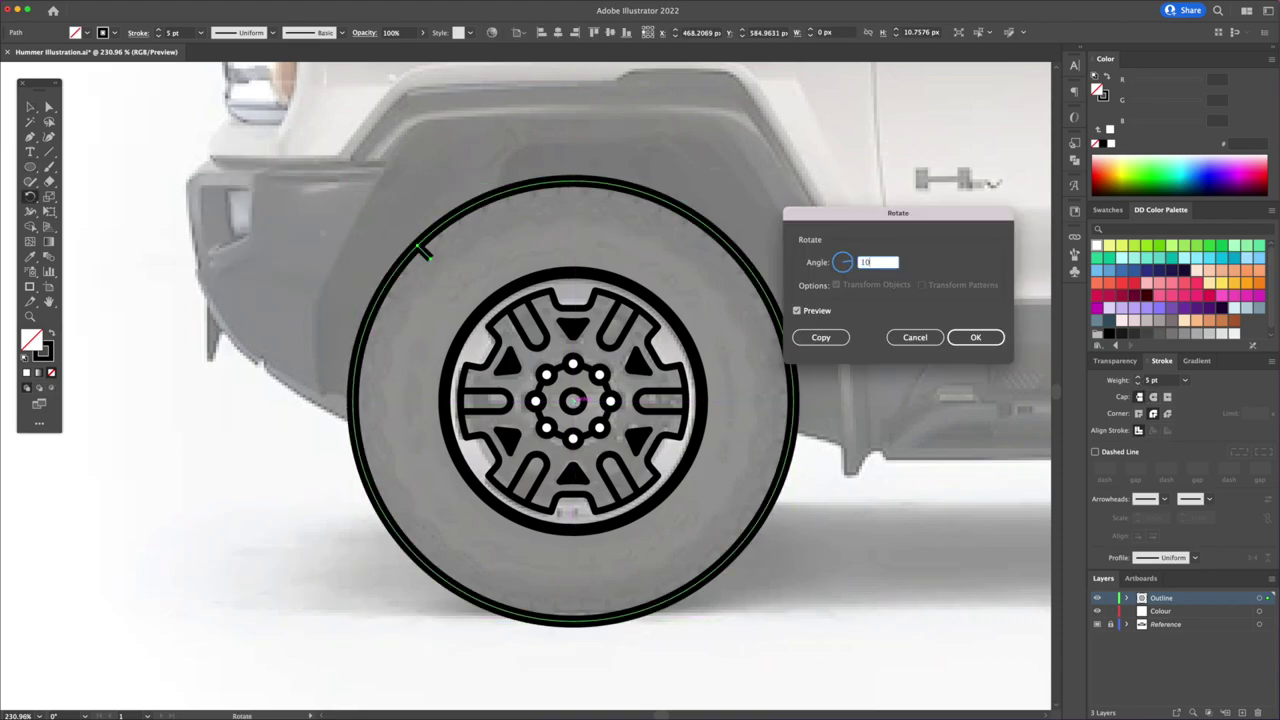
pyautogui.click(831, 343)
pyautogui.hotkey('ctrl', 'd')
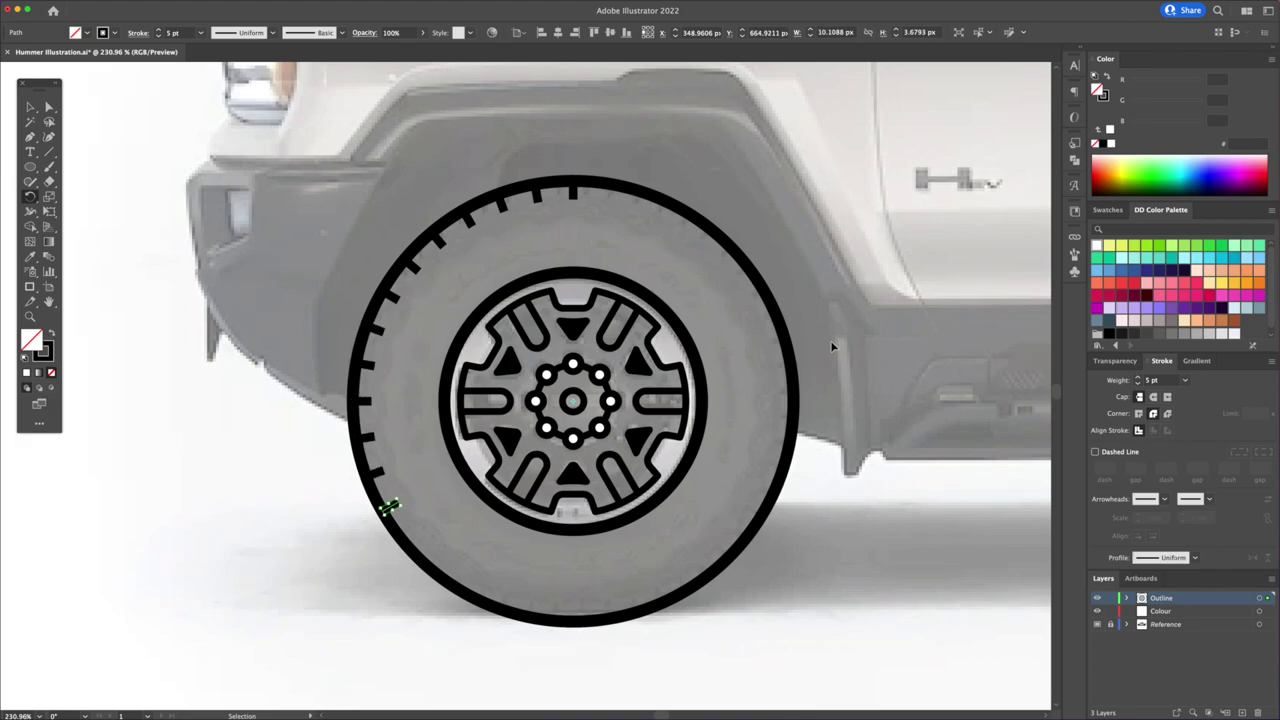
pyautogui.hotkey('ctrl', 'd')
pyautogui.hotkey('ctrl', 'd')
pyautogui.hotkey('ctrl', 'd')
pyautogui.hotkey('ctrl', 'd')
pyautogui.hotkey('ctrl', 'd')
pyautogui.hotkey('ctrl', 'd')
pyautogui.hotkey('ctrl', 'd')
pyautogui.hotkey('ctrl', 'shift', 'a')
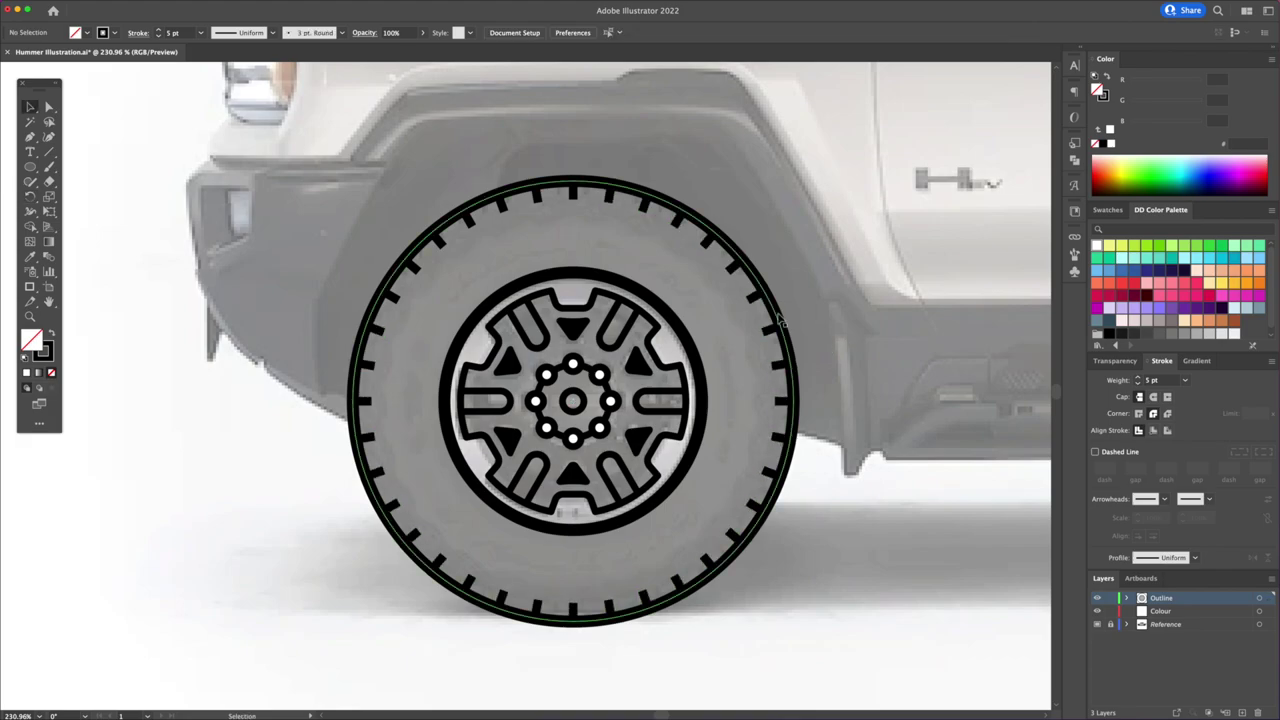
pyautogui.hotkey('ctrl', 'a')
pyautogui.hotkey('ctrl', '0')
# Copy the wheel onto the rear axle, enlarge it, and draw mudflap and rocker rectangles
pyautogui.moveTo(317, 500); pyautogui.dragTo(795, 500)
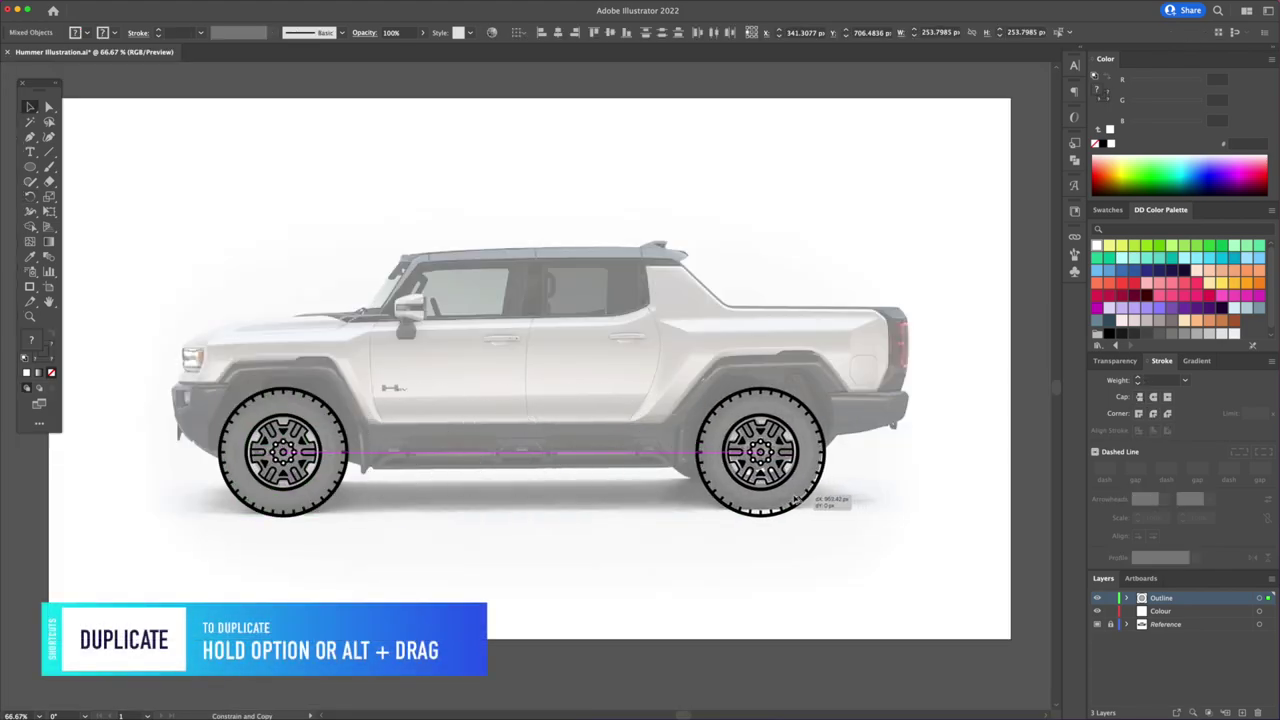
pyautogui.moveTo(826, 387); pyautogui.dragTo(835, 379)
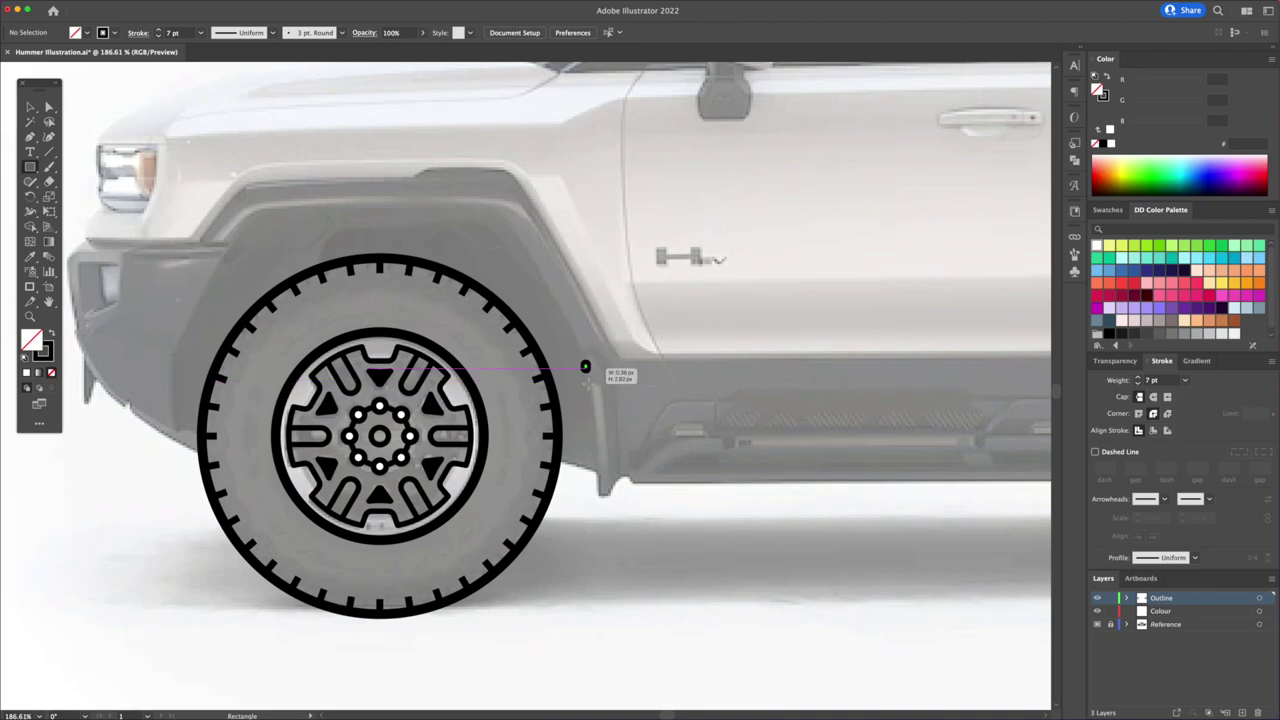
pyautogui.moveTo(585, 367); pyautogui.dragTo(602, 492)
pyautogui.moveTo(245, 453); pyautogui.dragTo(966, 464)
pyautogui.press('v')
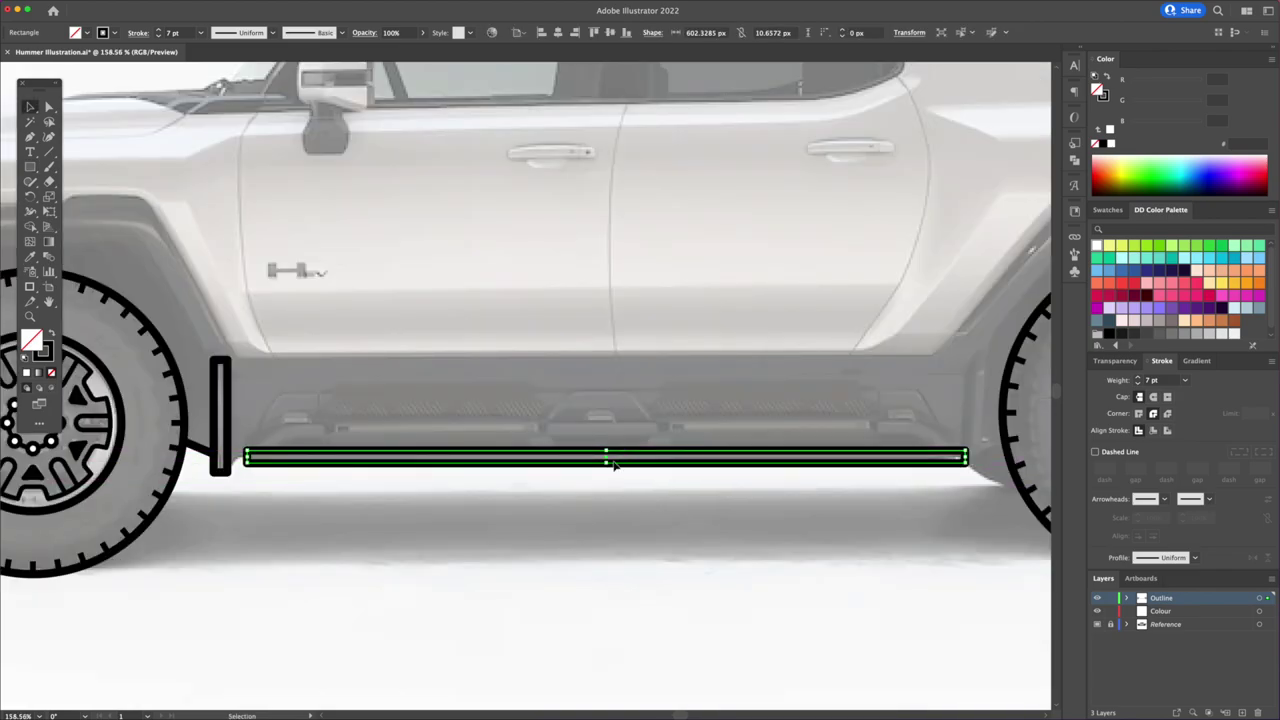
# Begin the Pen-tool body outline at the front wheel-arch top
pyautogui.press('p')
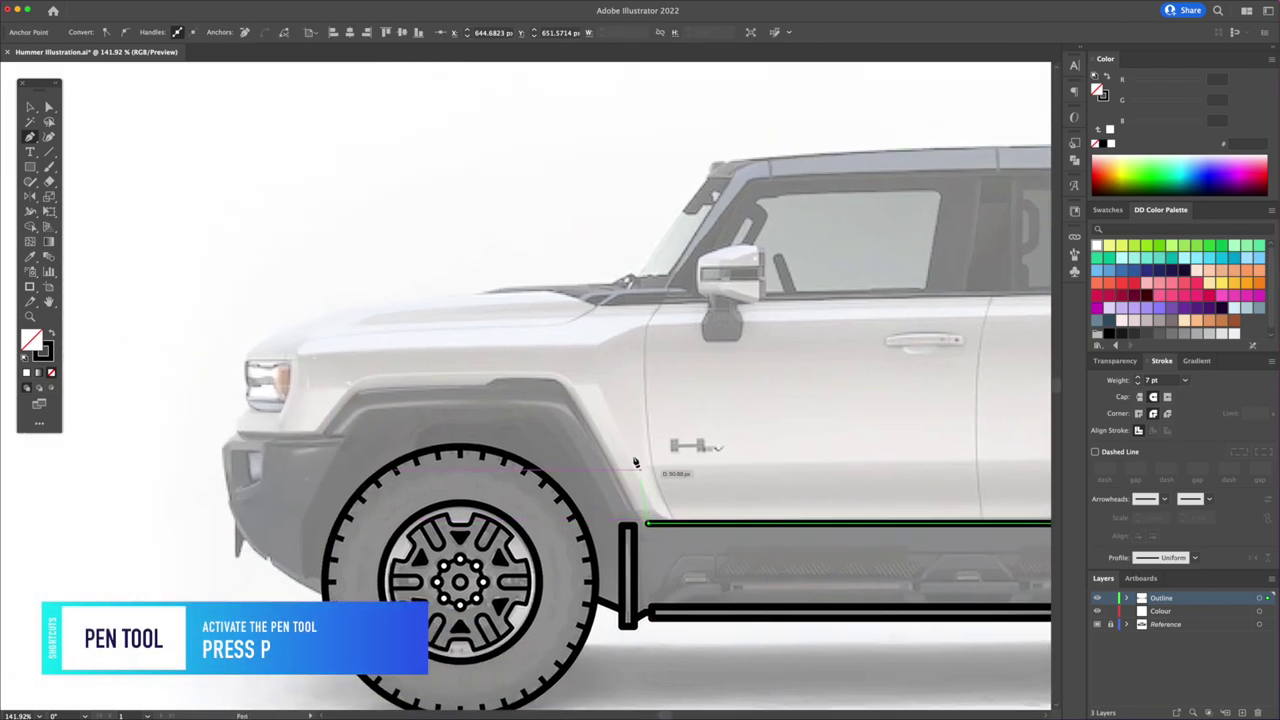
pyautogui.click(500, 383)
pyautogui.hscroll(-5, 620, 378)
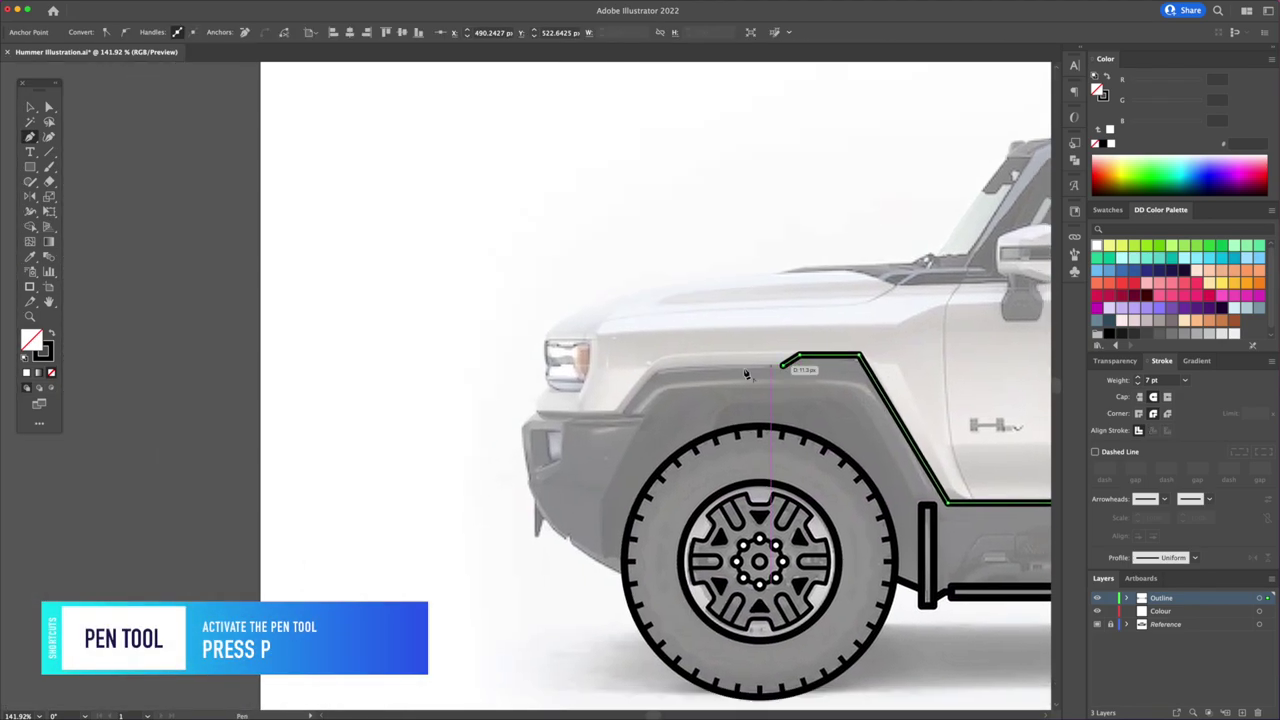
# Trace the outline down the front fender, up the headlight and along the hood
pyautogui.click(656, 370)
pyautogui.click(621, 413)
pyautogui.click(538, 413)
pyautogui.click(544, 343)
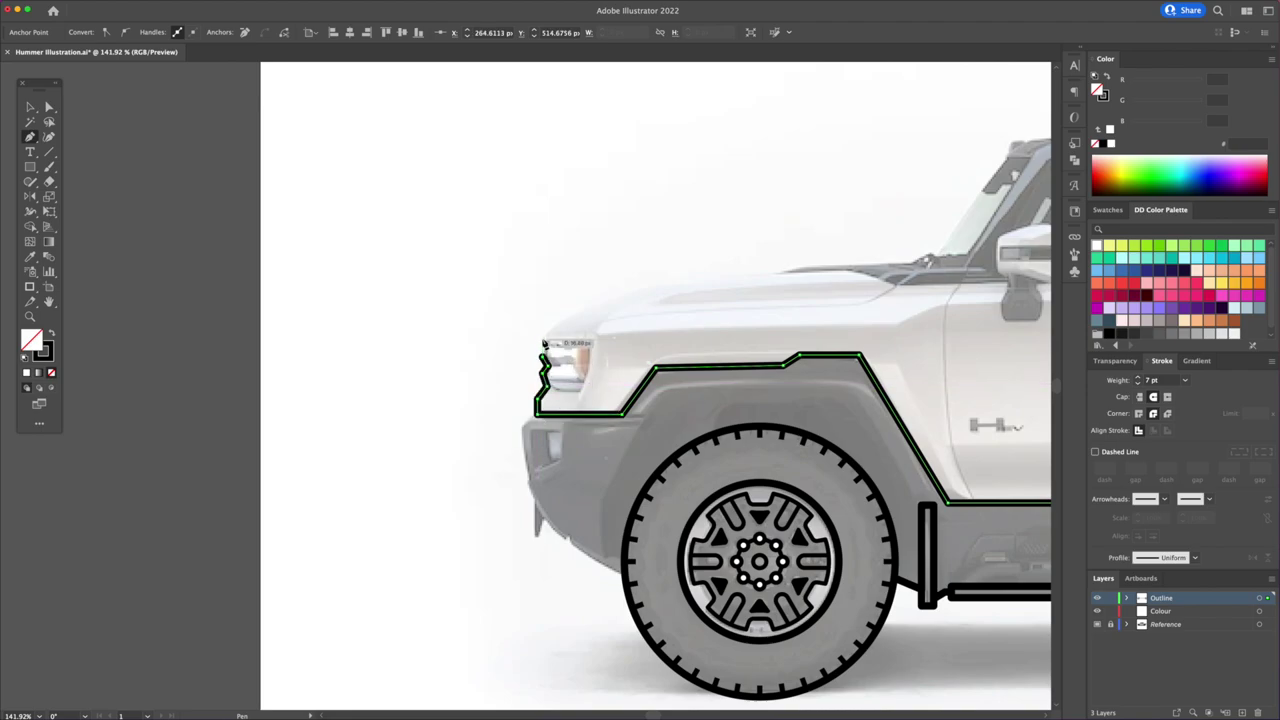
pyautogui.scroll(3, 600, 360)
pyautogui.hscroll(-3, 600, 360)
pyautogui.moveTo(690, 340); pyautogui.dragTo(785, 345)
pyautogui.hscroll(5, 785, 345)
pyautogui.hscroll(5, 785, 345)
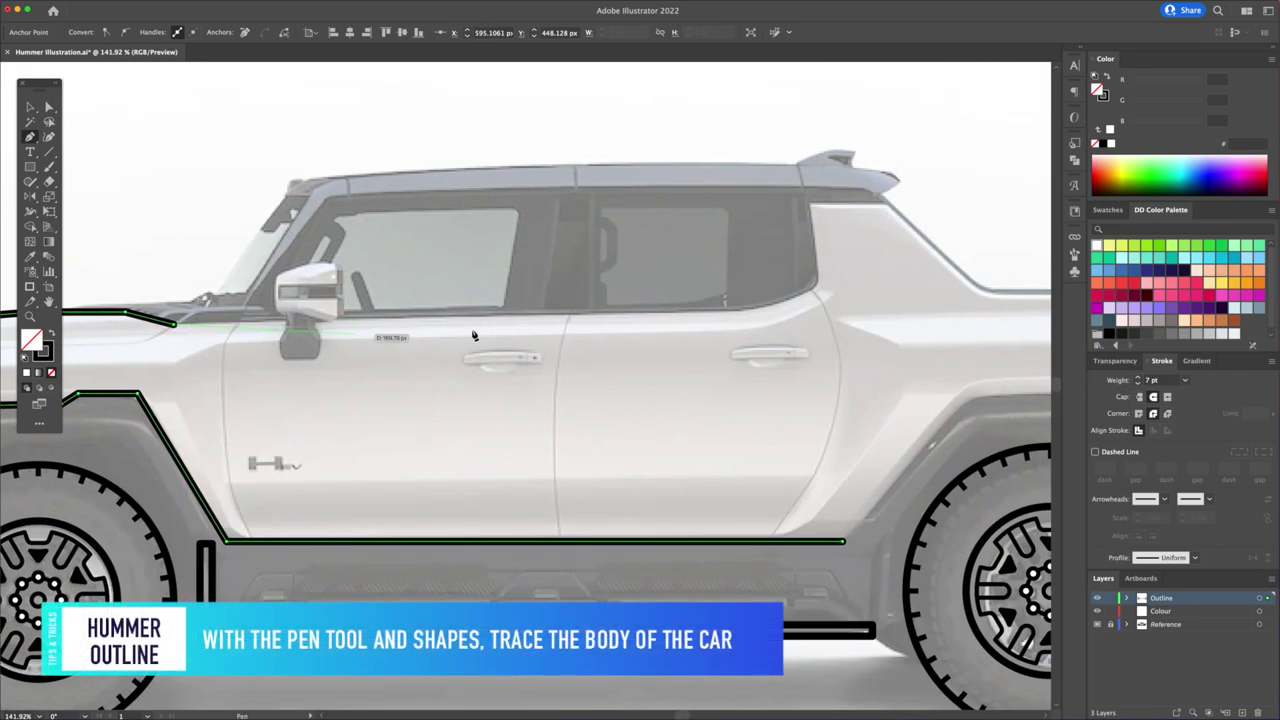
# Continue over beltline, roof, bed rail, tail and rear wheel arch, then close the path
pyautogui.click(738, 312)
pyautogui.click(811, 209)
pyautogui.hscroll(5, 811, 209)
pyautogui.click(615, 211)
pyautogui.click(706, 298)
pyautogui.hscroll(5, 706, 298)
pyautogui.click(784, 413)
pyautogui.click(618, 377)
pyautogui.hscroll(-5, 600, 380)
pyautogui.click(686, 312)
pyautogui.hscroll(3, 600, 380)
pyautogui.click(445, 442)
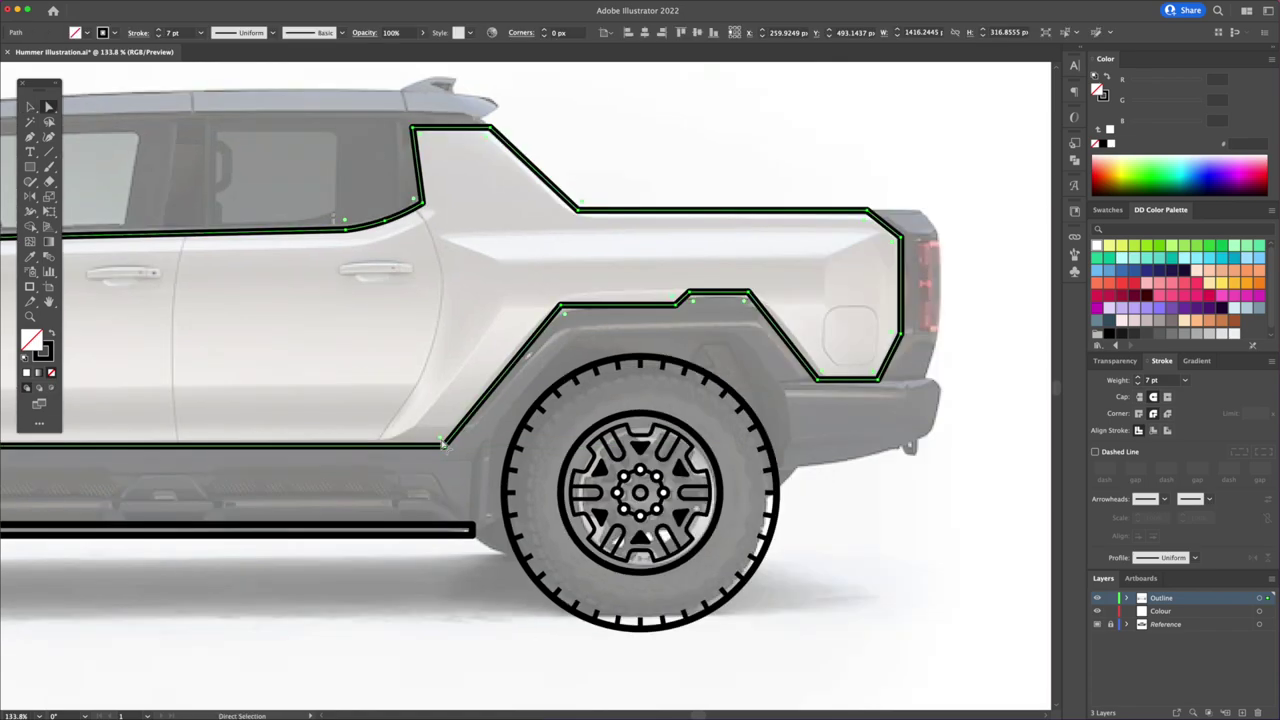
# Round the rear wheel-arch corners and the upper rear bed corner
pyautogui.moveTo(570, 318); pyautogui.dragTo(613, 377)
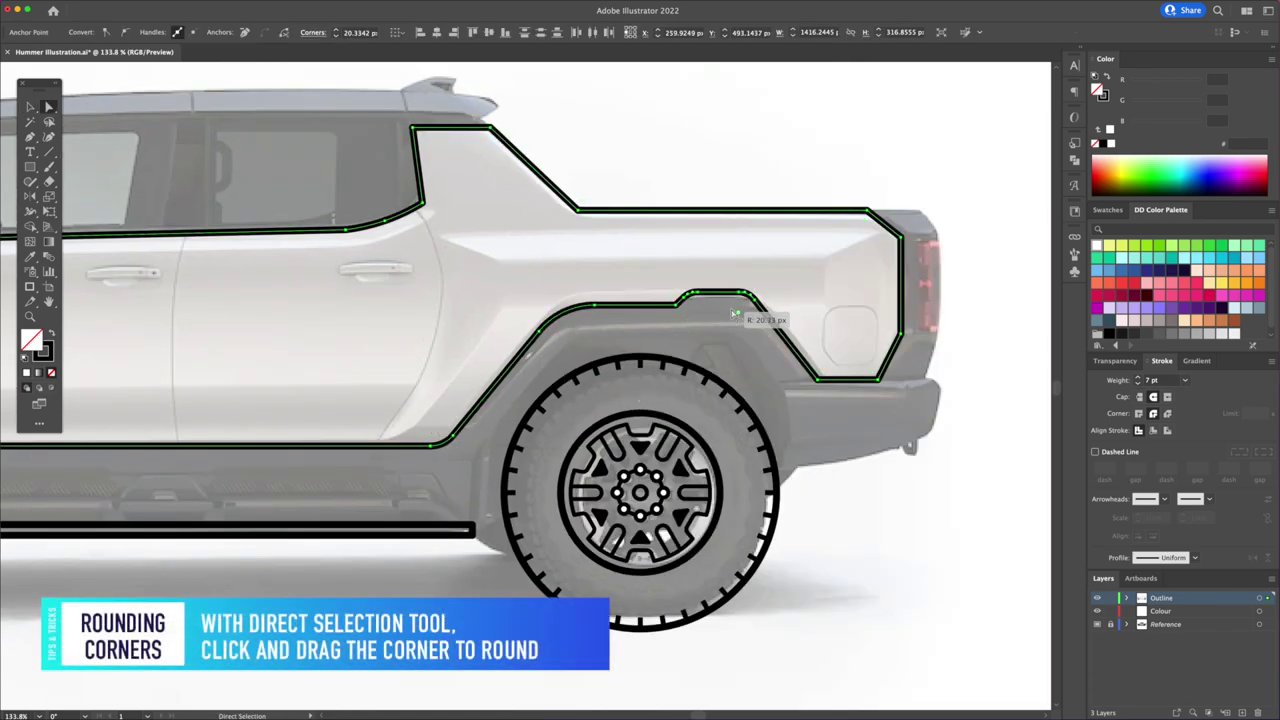
pyautogui.moveTo(828, 370); pyautogui.dragTo(838, 366)
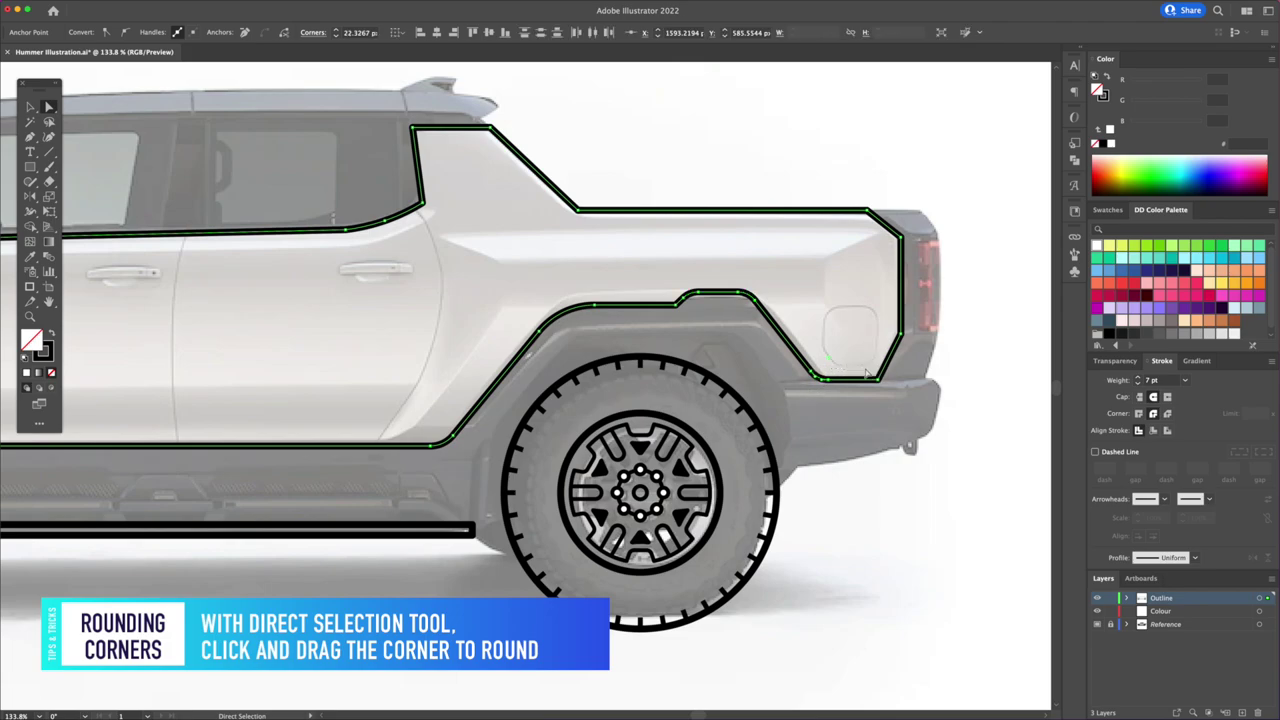
pyautogui.moveTo(890, 240); pyautogui.dragTo(878, 250)
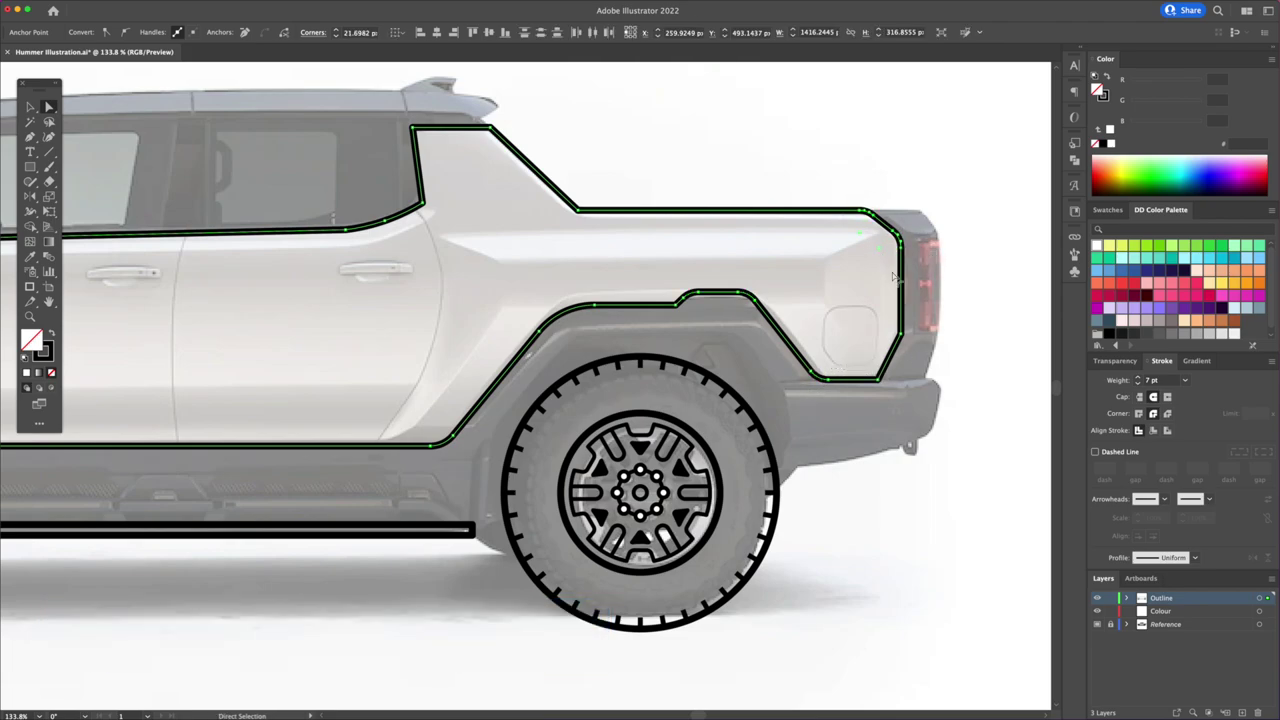
pyautogui.hscroll(-10, 797, 323)
pyautogui.hscroll(-10, 600, 360)
pyautogui.click(603, 373)
# Draw a thin vertical divider line inside the headlight
pyautogui.press('v')
pyautogui.scroll(5, 187, 375)
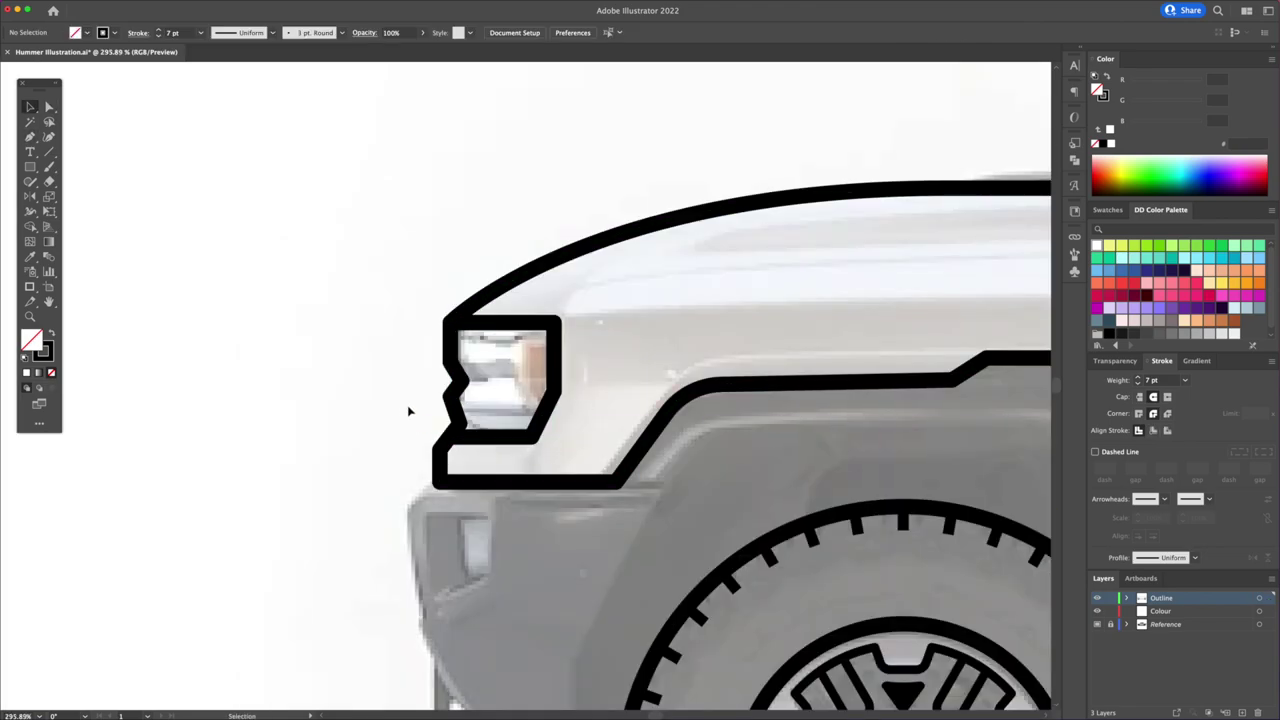
pyautogui.click(517, 322)
pyautogui.click(517, 383)
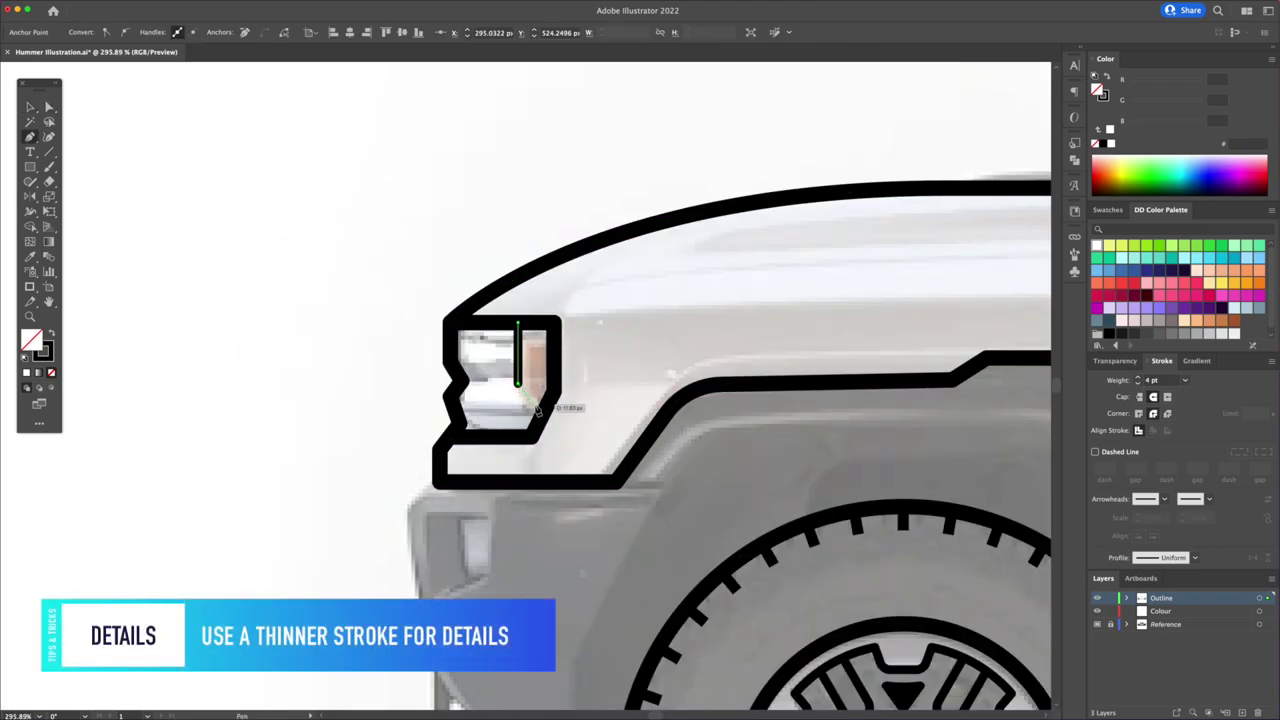
pyautogui.click(545, 413)
pyautogui.press('Escape')
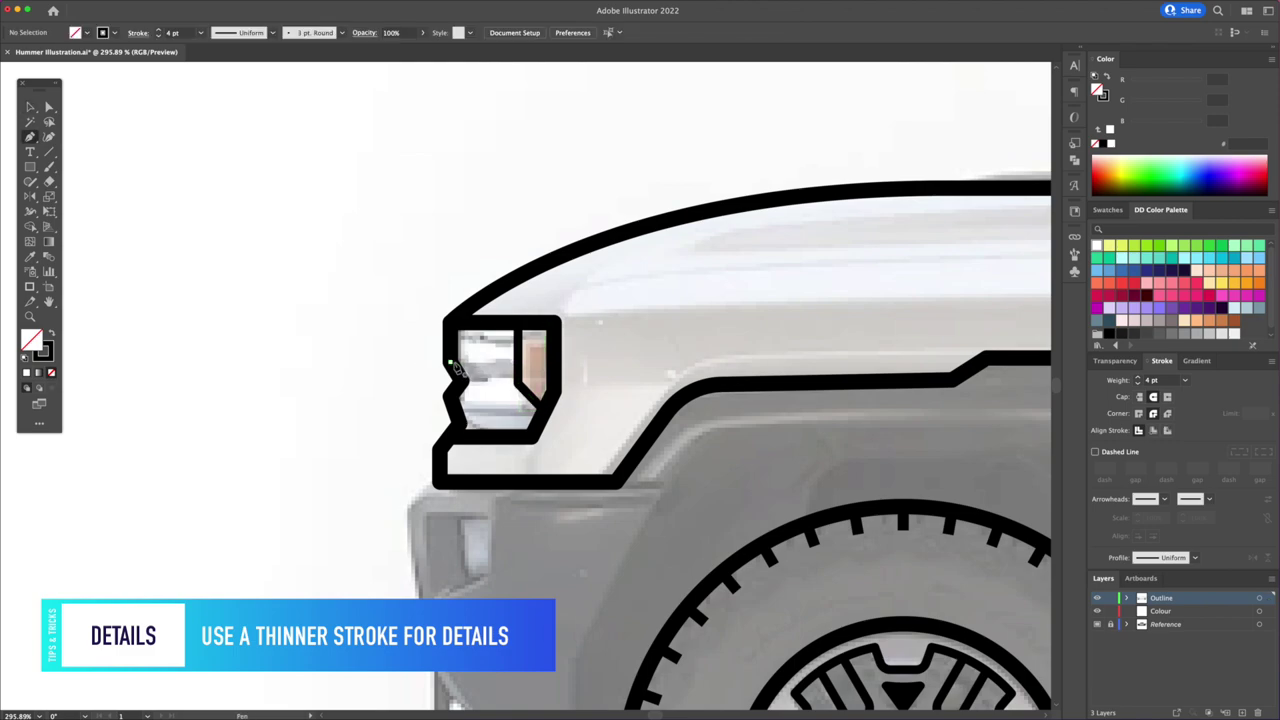
# Add a headlight bracket line and round its corners with Direct Selection
pyautogui.click(500, 362)
pyautogui.click(500, 397)
pyautogui.click(450, 397)
pyautogui.press('a')
pyautogui.moveTo(491, 375); pyautogui.dragTo(482, 378)
pyautogui.click(616, 365)
# Draw a straight crease line along the hood
pyautogui.press('p')
pyautogui.hotkey('ctrl', '-')
pyautogui.hscroll(3, 580, 342)
pyautogui.click(538, 323)
pyautogui.hscroll(10, 372, 362)
# Draw the front door seam from the beltline down to the sill
pyautogui.click(658, 233)
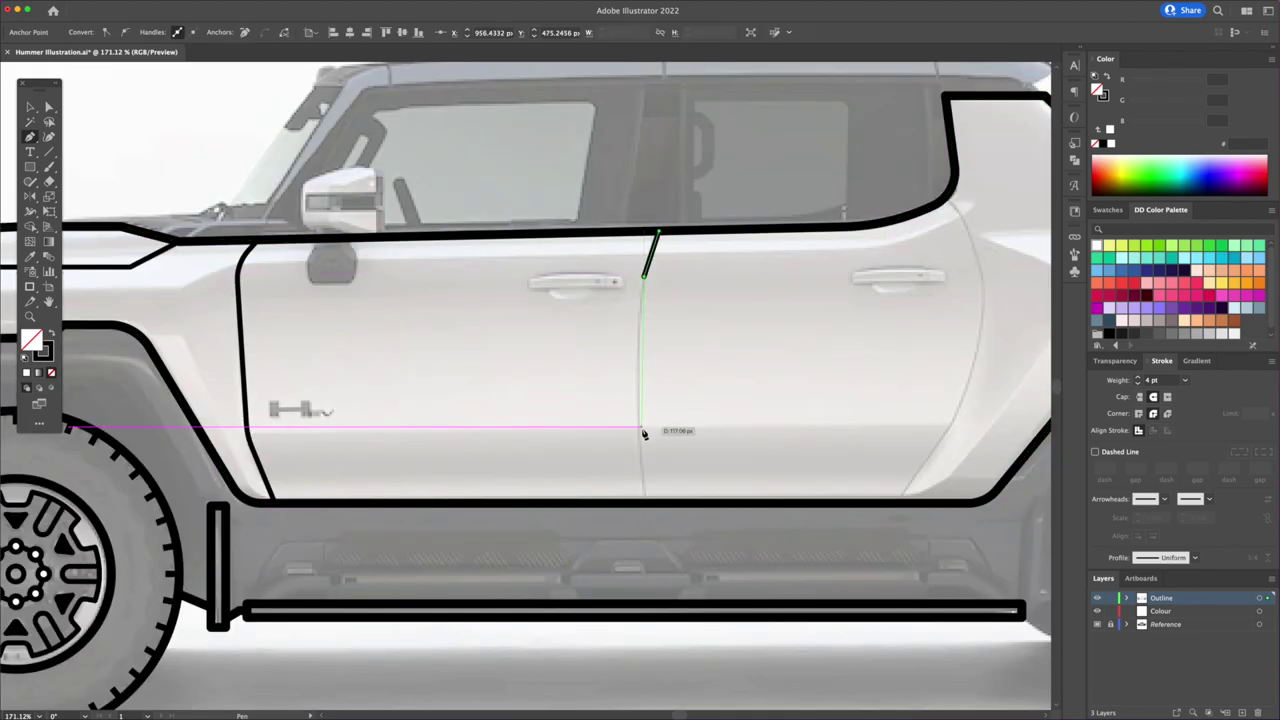
pyautogui.click(643, 428)
pyautogui.click(652, 503)
pyautogui.press('a')
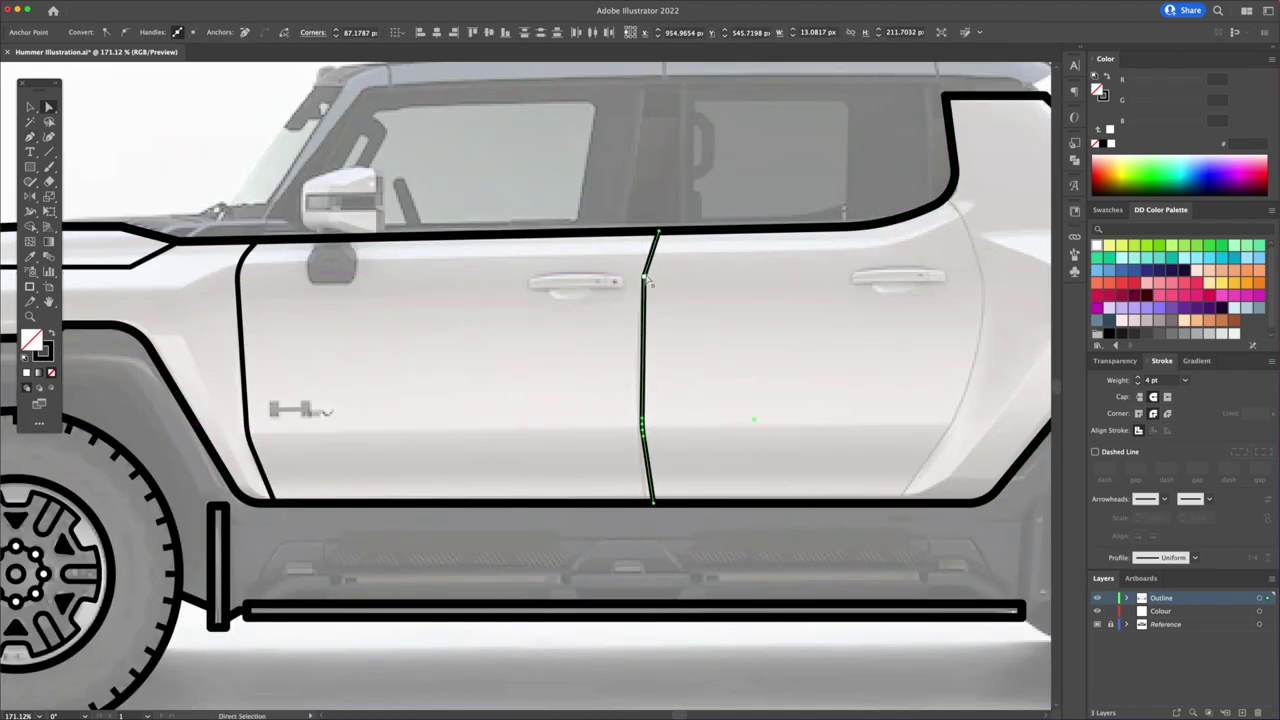
pyautogui.press('p')
# Draw the rear door seam from the top line down to the sill
pyautogui.hscroll(5, 683, 377)
pyautogui.click(765, 217)
pyautogui.click(805, 323)
pyautogui.click(717, 522)
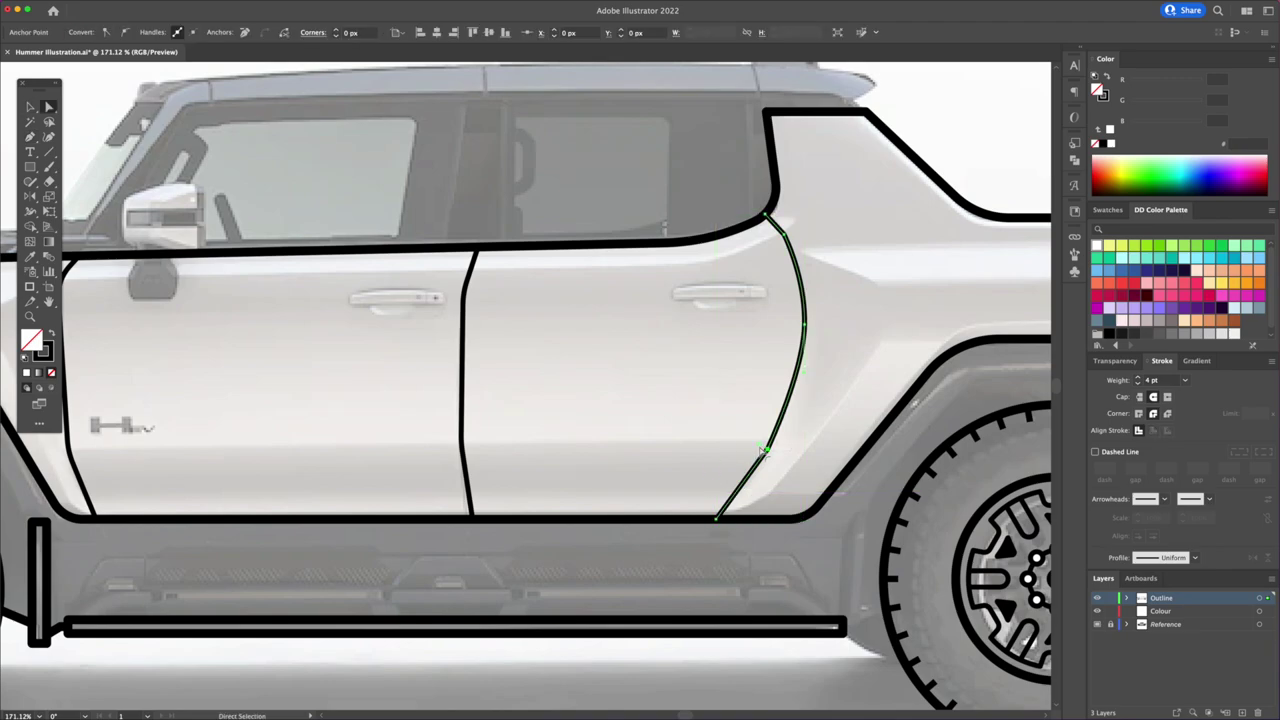
# Outline a closed octagonal fuel door shape
pyautogui.hscroll(10, 708, 294)
pyautogui.click(677, 291)
pyautogui.click(748, 291)
pyautogui.click(765, 311)
pyautogui.click(679, 295)
# Outline the taillight and begin an inner taillight detail line
pyautogui.hscroll(5, 745, 300)
pyautogui.scroll(2, 745, 300)
pyautogui.click(766, 204)
pyautogui.click(727, 378)
pyautogui.click(766, 204)
pyautogui.click(727, 262)
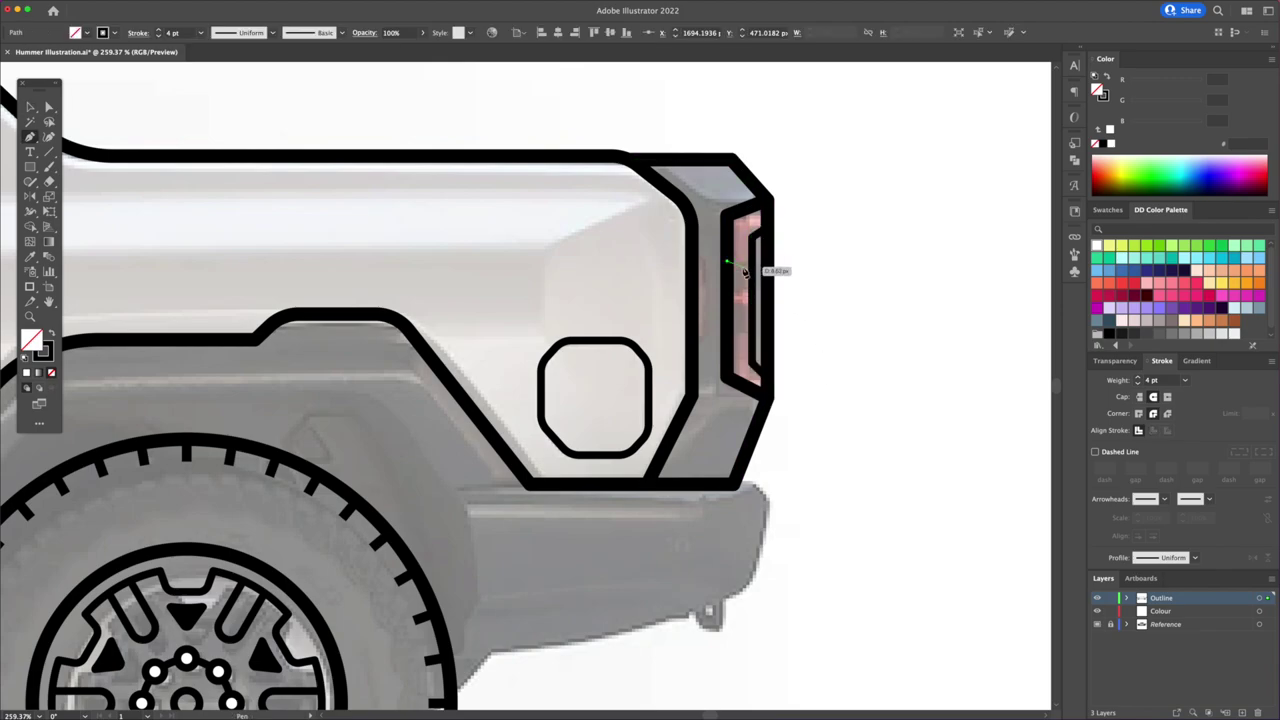
# Finish the inner taillight line and outline the closed front bumper corner shape
pyautogui.click(757, 286)
pyautogui.hscroll(-15, 600, 350)
pyautogui.click(538, 321)
pyautogui.click(577, 321)
pyautogui.click(503, 457)
pyautogui.click(503, 540)
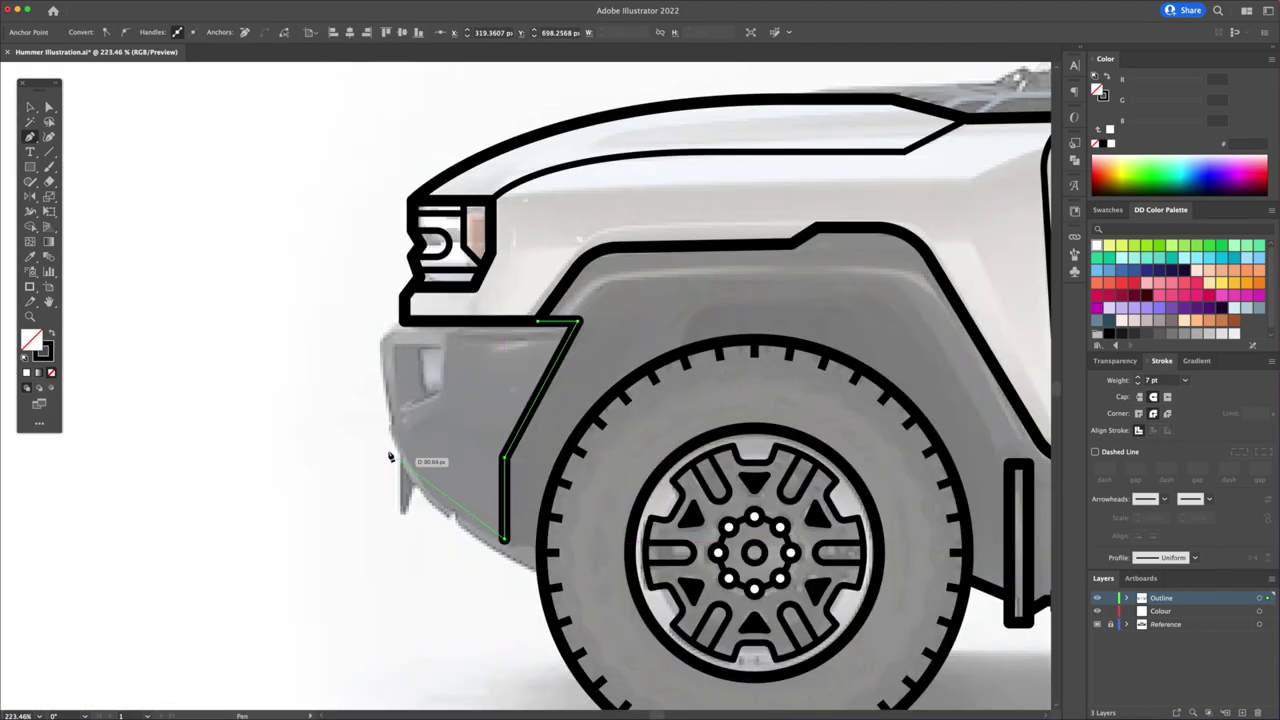
pyautogui.click(382, 345)
pyautogui.click(538, 321)
pyautogui.press('v')
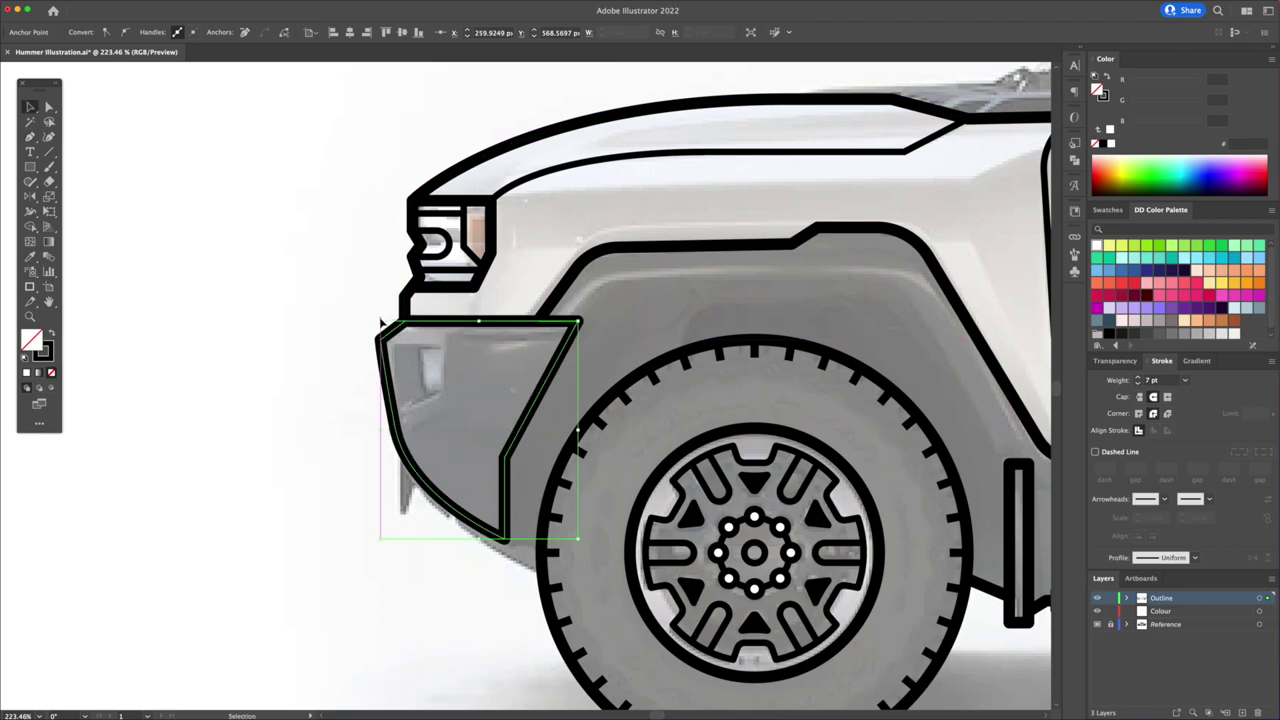
# Add the fog-light bracket detail lines on the front bumper
pyautogui.click(462, 352)
pyautogui.press('p')
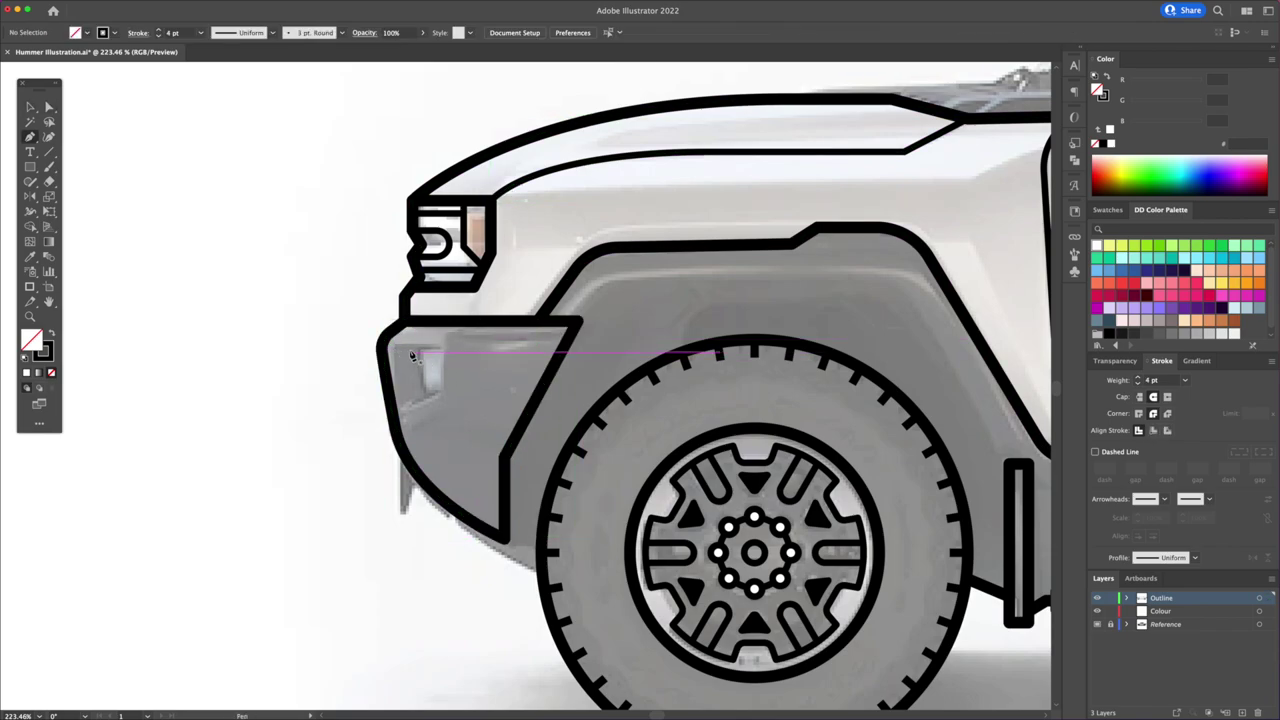
pyautogui.click(401, 344)
pyautogui.click(449, 344)
pyautogui.click(409, 410)
pyautogui.press('v')
pyautogui.click(484, 393)
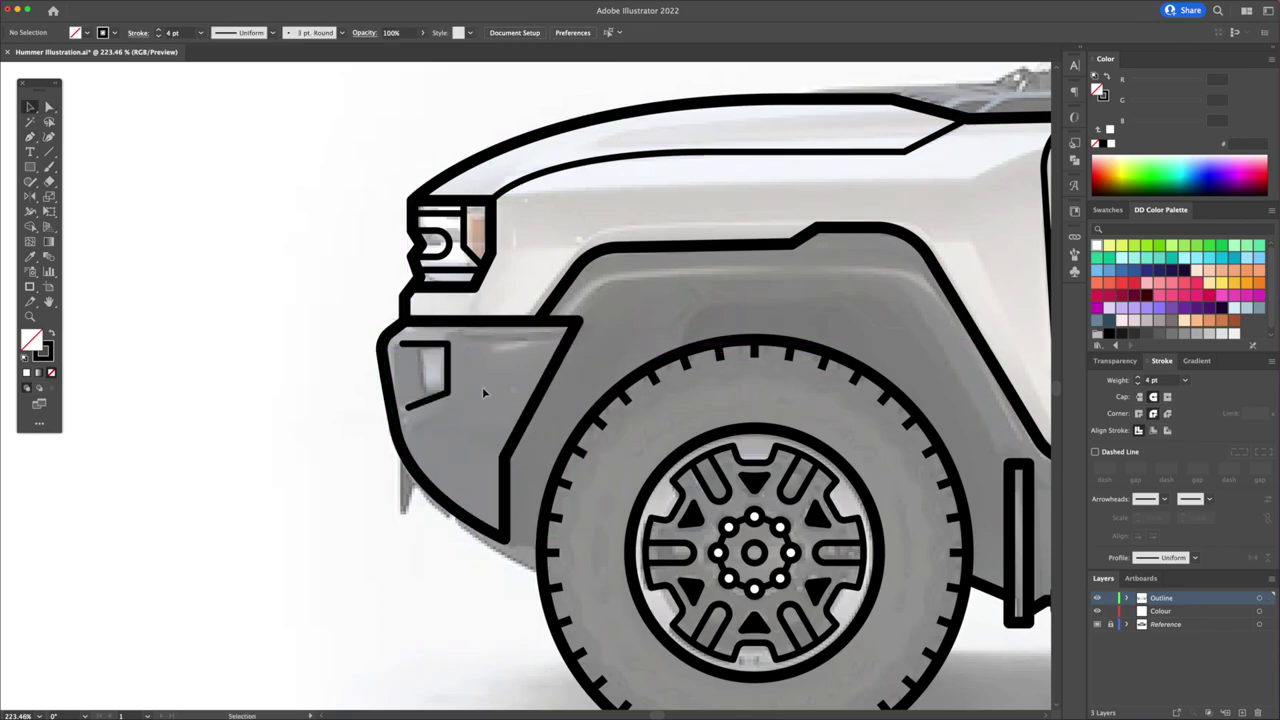
pyautogui.click(425, 345)
pyautogui.click(425, 384)
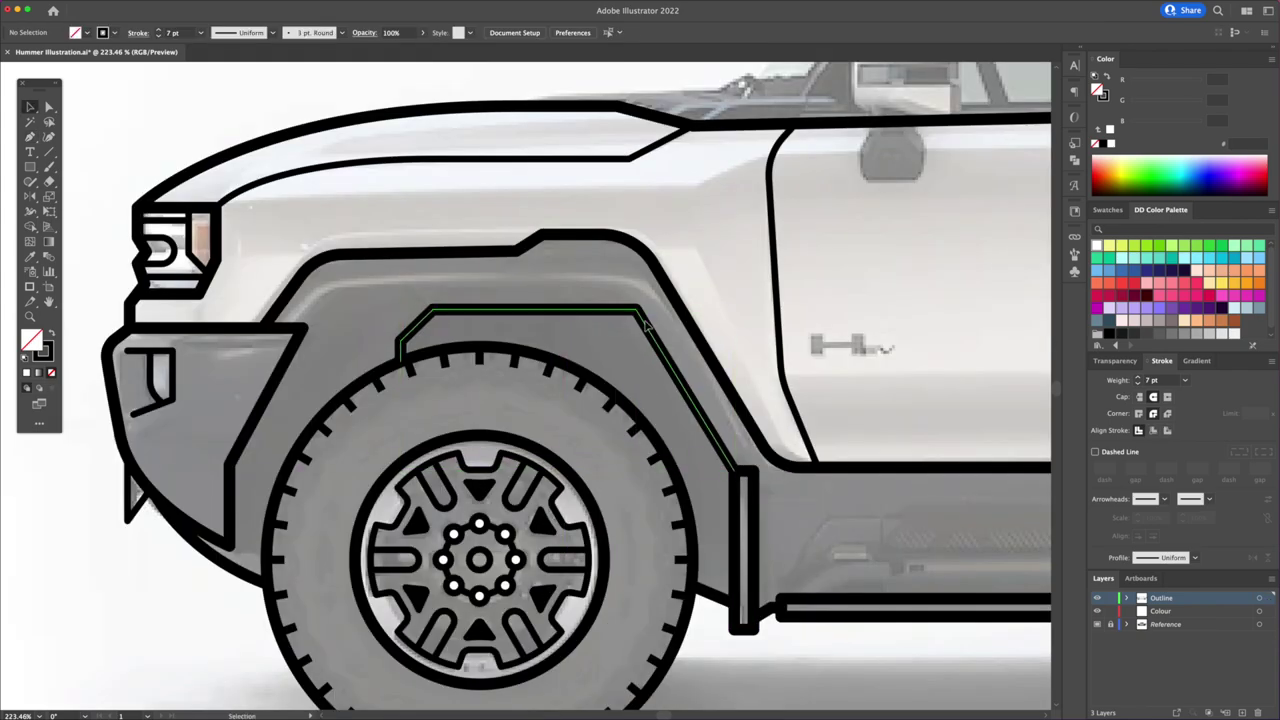
pyautogui.press('a')
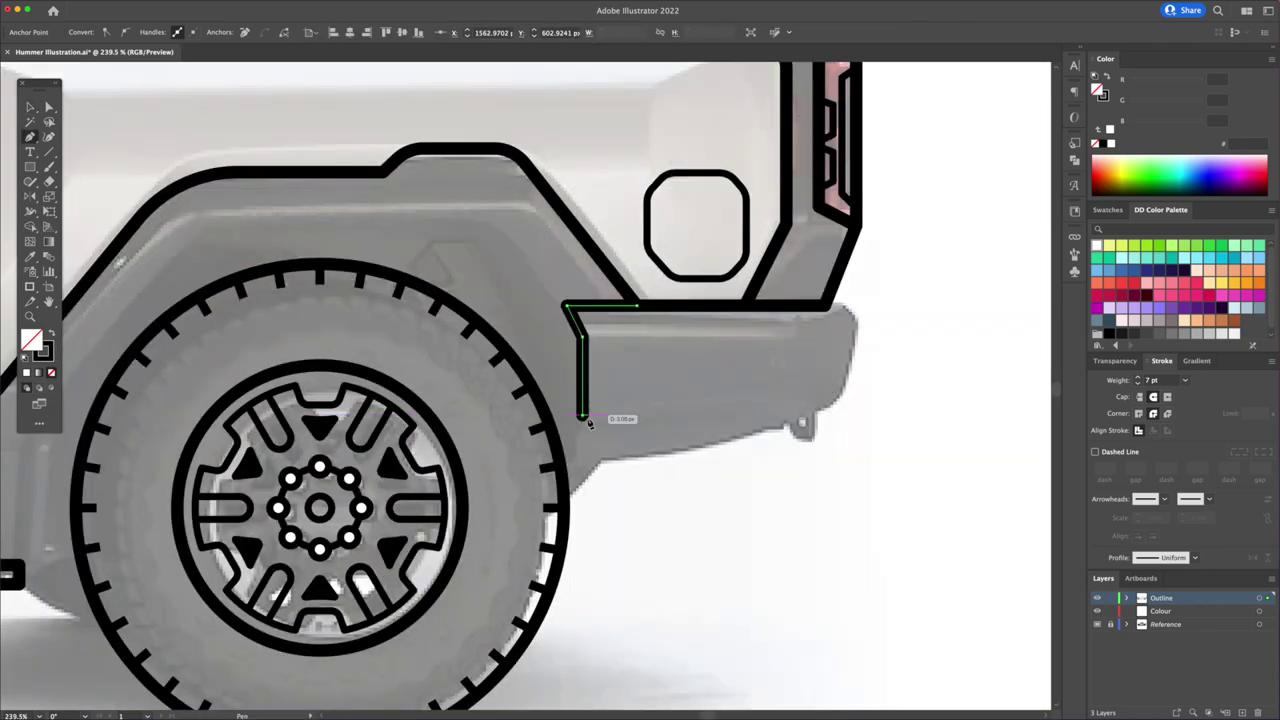
# Trace the rear bumper outline below the back wheel arch with a curved lower edge
pyautogui.click(583, 458)
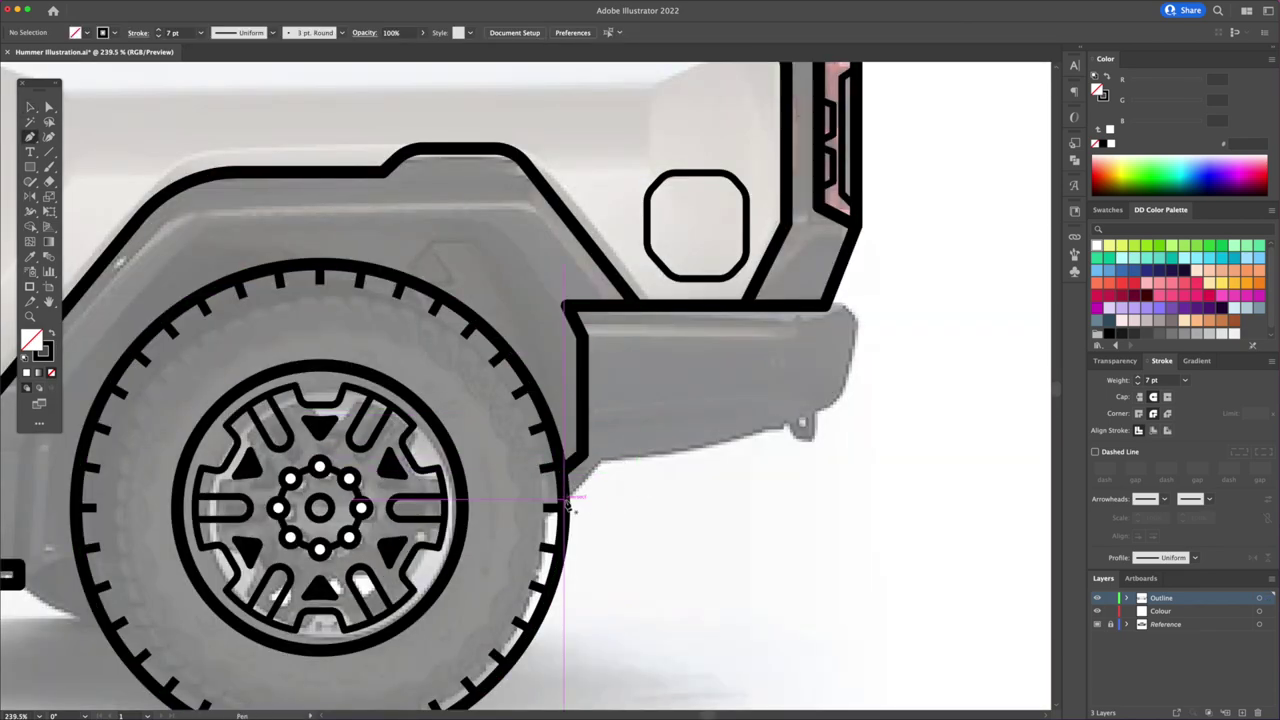
pyautogui.moveTo(604, 465); pyautogui.dragTo(645, 433)
pyautogui.click(838, 404)
pyautogui.click(858, 321)
pyautogui.click(828, 307)
pyautogui.scroll(-2, 700, 400)
pyautogui.click(588, 349)
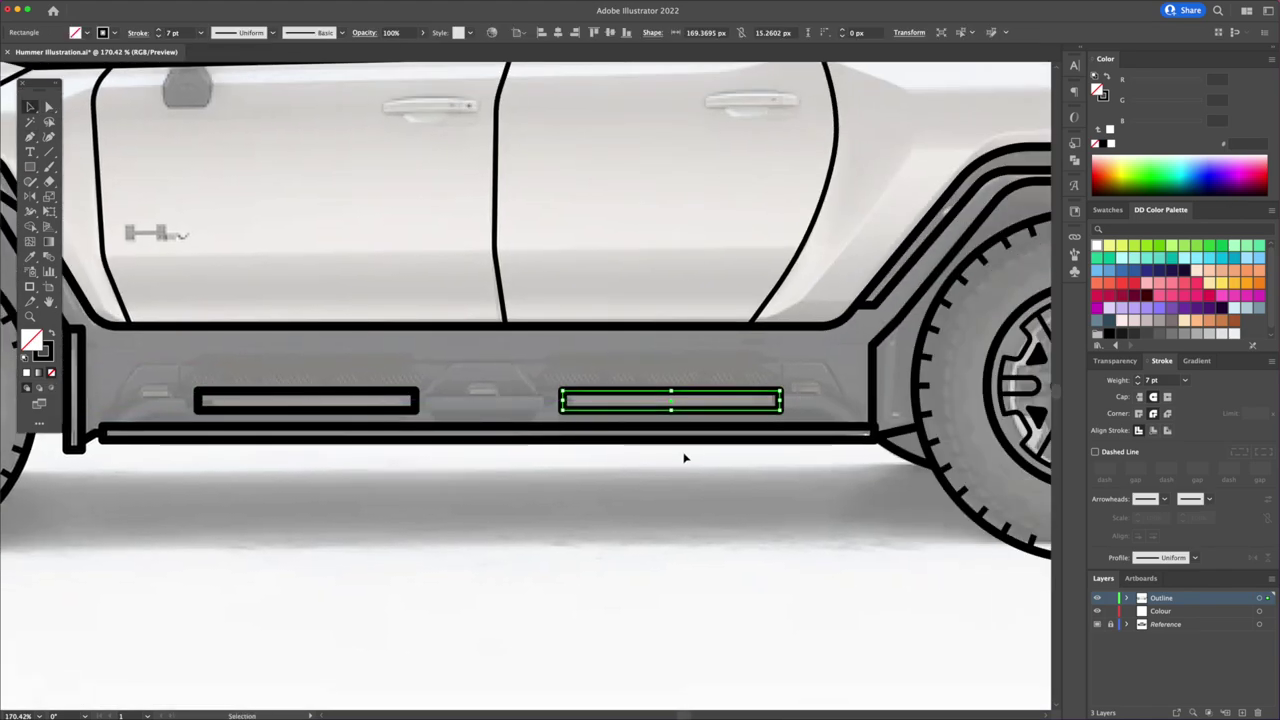
# Copy the step bar right, mirror the trapezoid half, and unite both halves into one trapezoid
pyautogui.moveTo(594, 418); pyautogui.dragTo(763, 406)
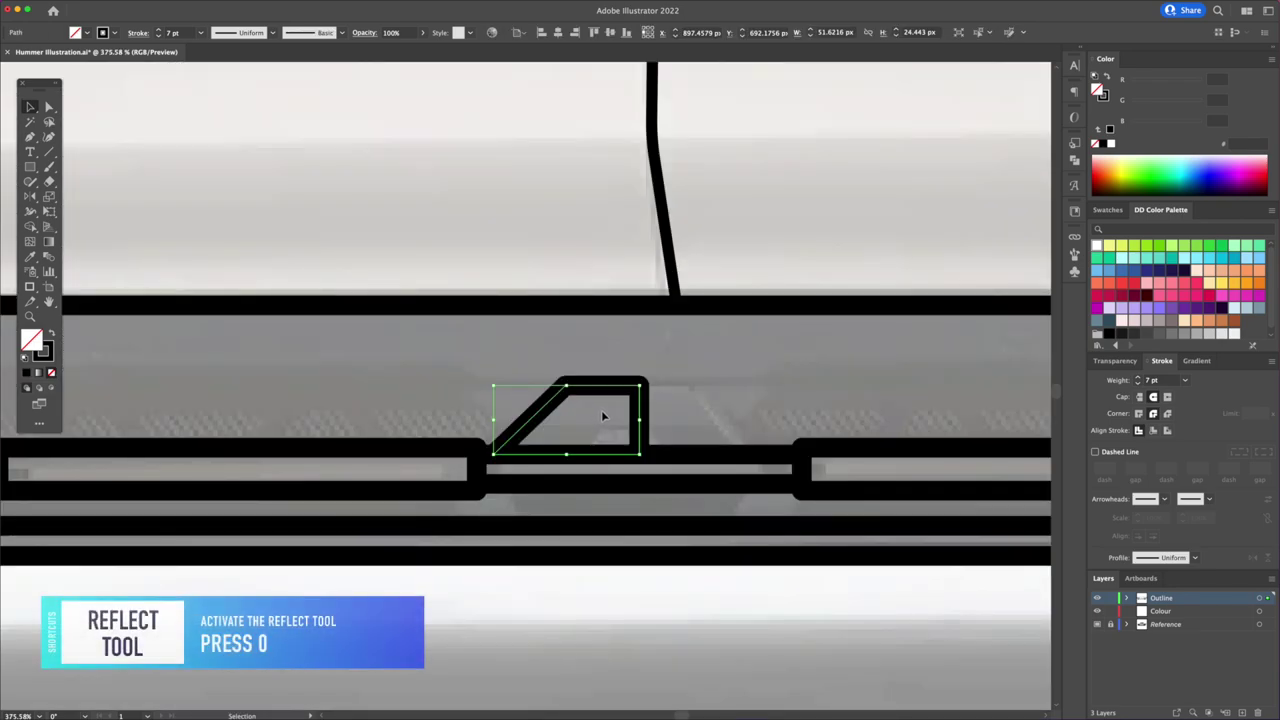
pyautogui.press('o')
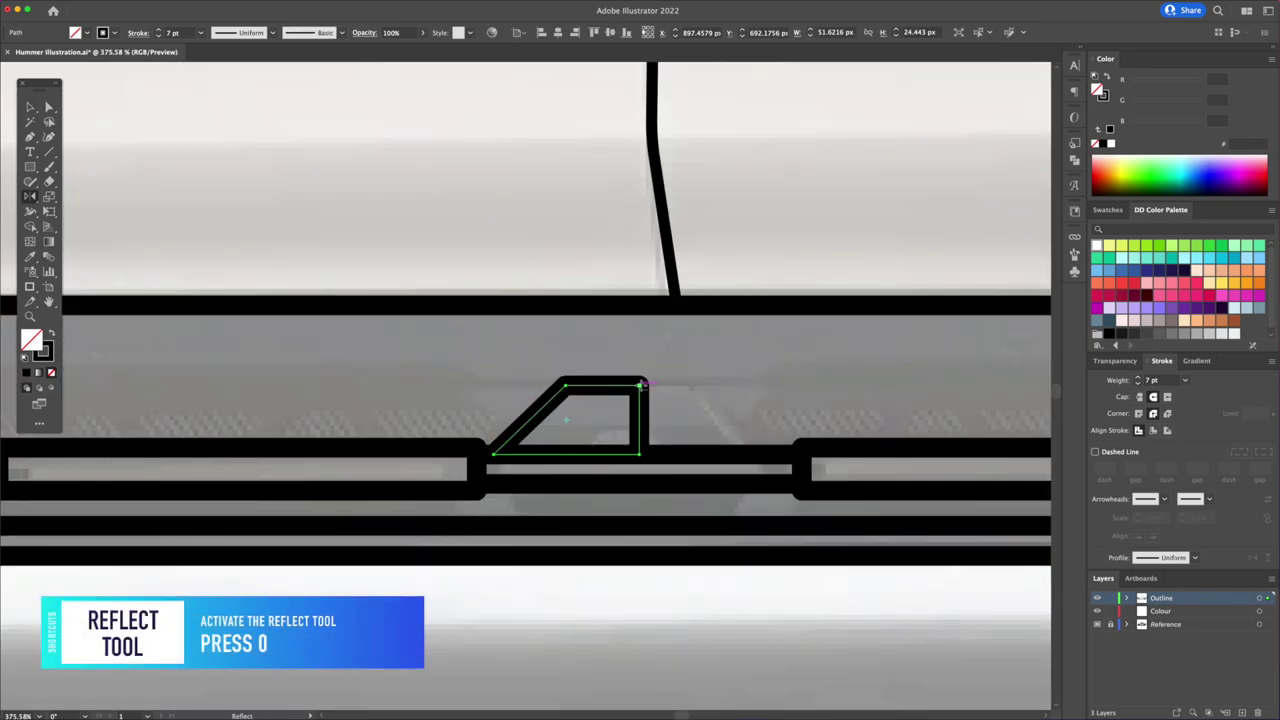
pyautogui.keyDown('alt'); pyautogui.click(640, 385); pyautogui.keyUp('alt')
pyautogui.click(322, 396)
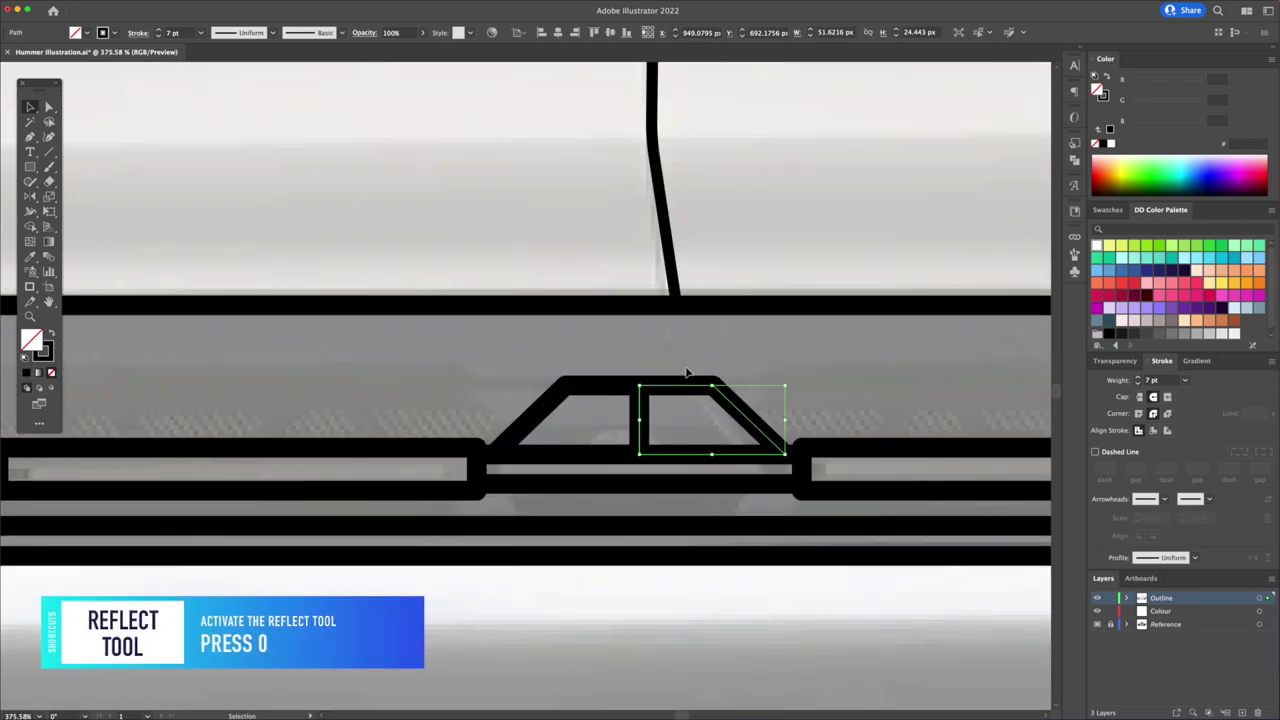
pyautogui.moveTo(687, 373); pyautogui.dragTo(617, 424)
pyautogui.click(1076, 161)
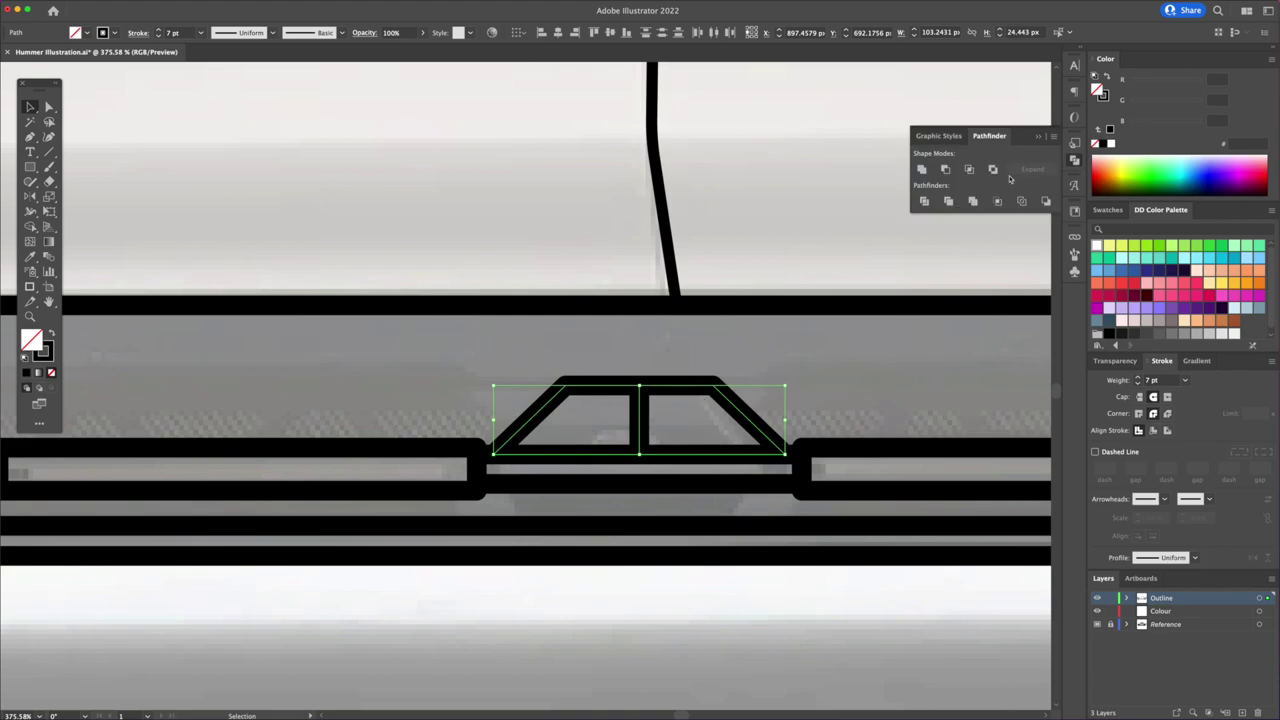
pyautogui.click(921, 170)
pyautogui.click(1038, 137)
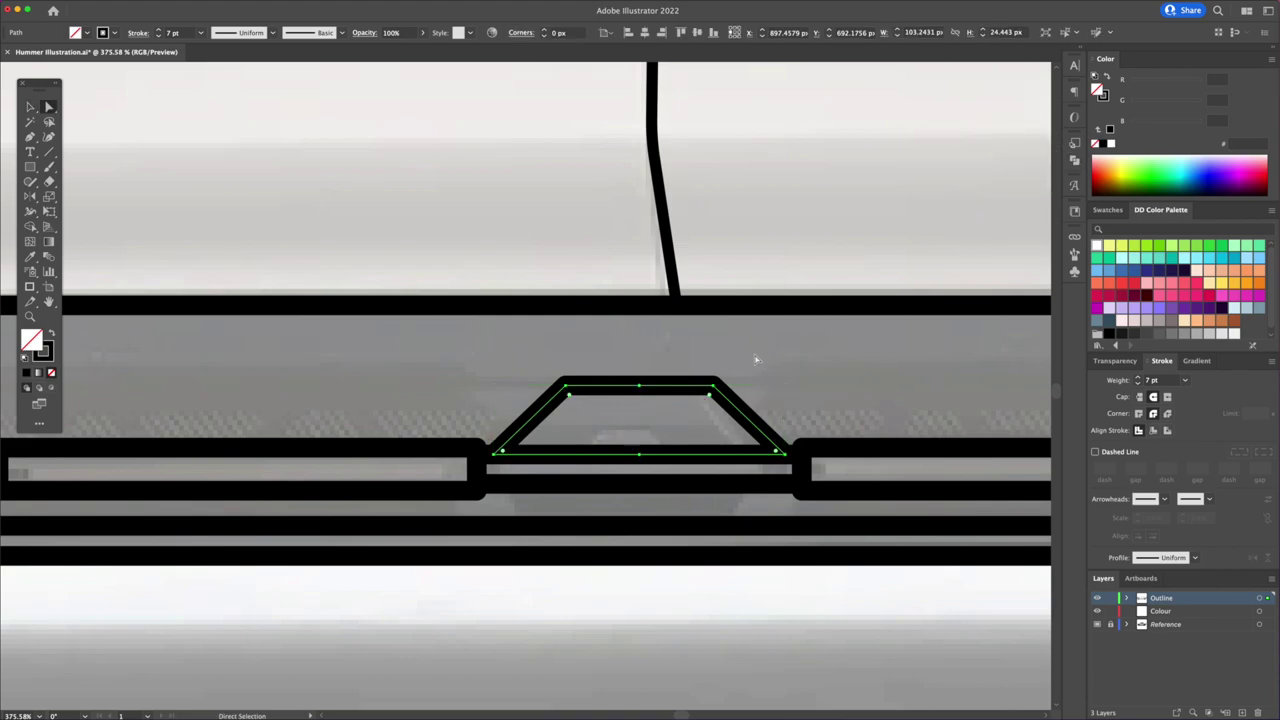
pyautogui.press('a')
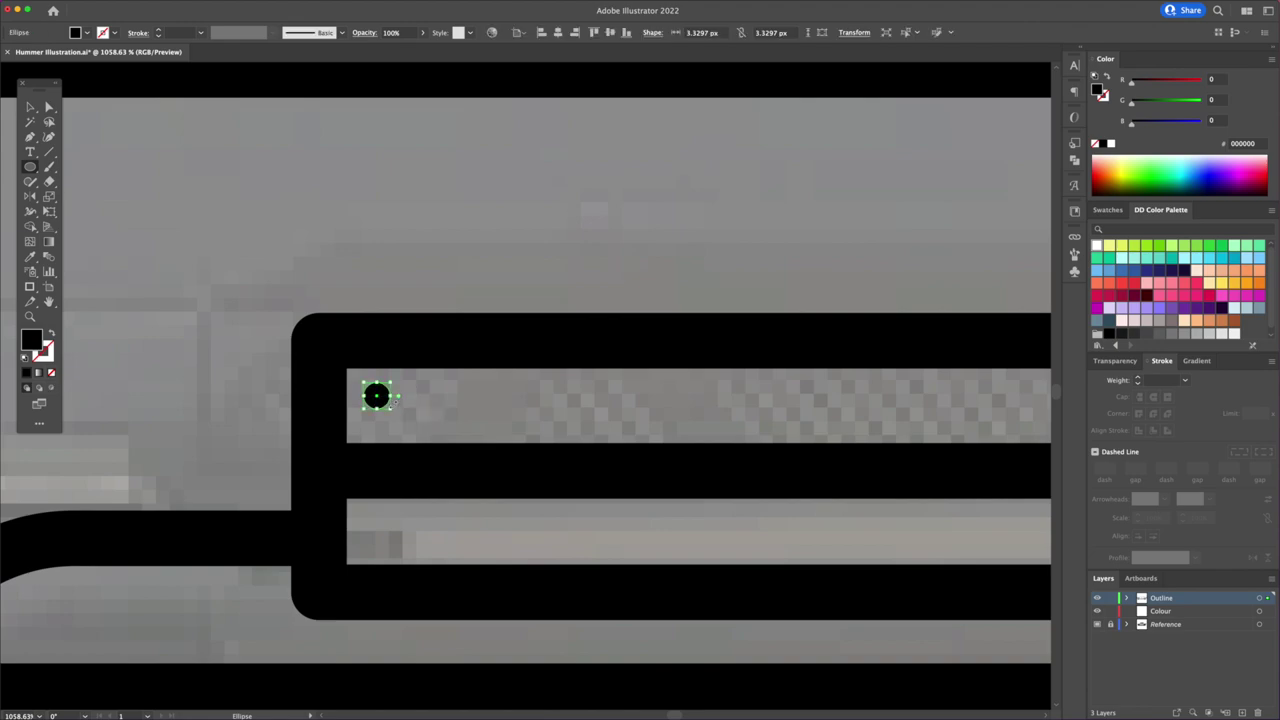
# Copy the black vent dots in staggered rows along the bar and add a curved trim line
pyautogui.moveTo(376, 395)
pyautogui.mouseDown()
pyautogui.moveTo(428, 412)
pyautogui.moveTo(651, 429)
pyautogui.mouseUp()
pyautogui.hscroll(5, 651, 429)
pyautogui.moveTo(290, 470); pyautogui.dragTo(904, 470)
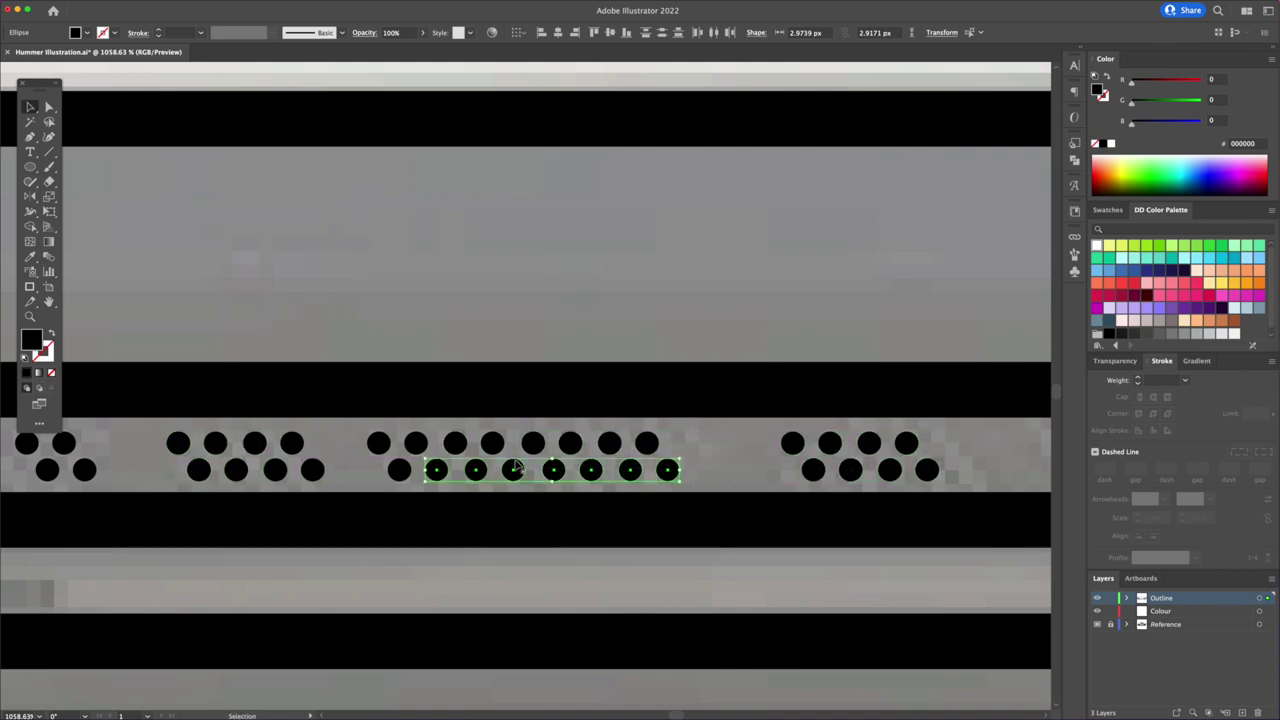
pyautogui.scroll(-5, 516, 466)
pyautogui.scroll(4, 623, 457)
pyautogui.moveTo(810, 418); pyautogui.dragTo(287, 450)
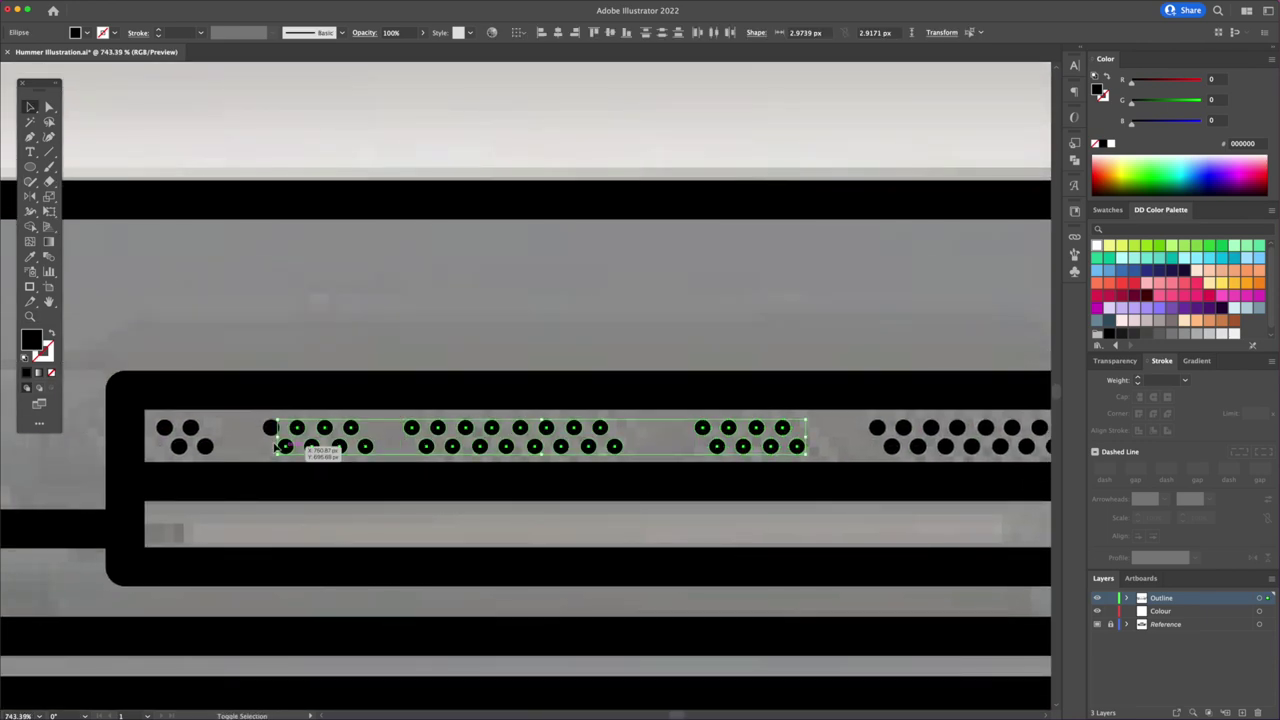
pyautogui.scroll(-5, 287, 449)
pyautogui.scroll(-3, 864, 358)
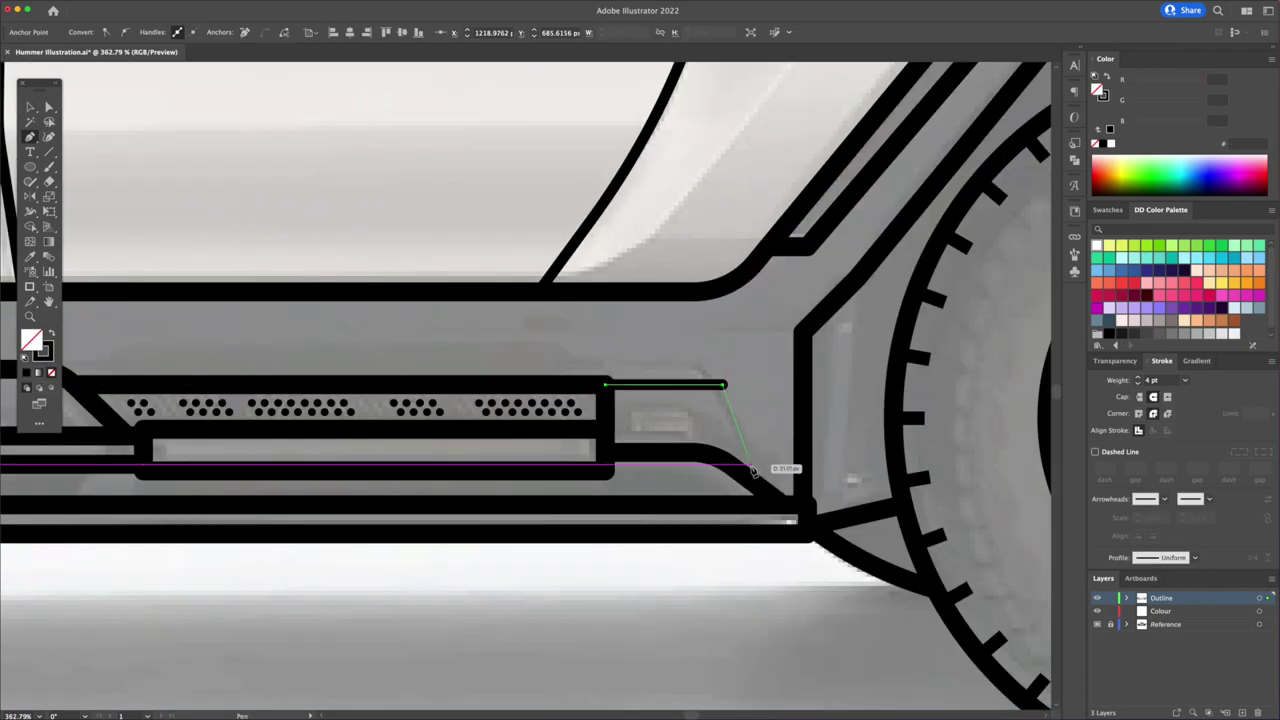
pyautogui.moveTo(728, 384); pyautogui.dragTo(742, 420)
pyautogui.click(752, 488)
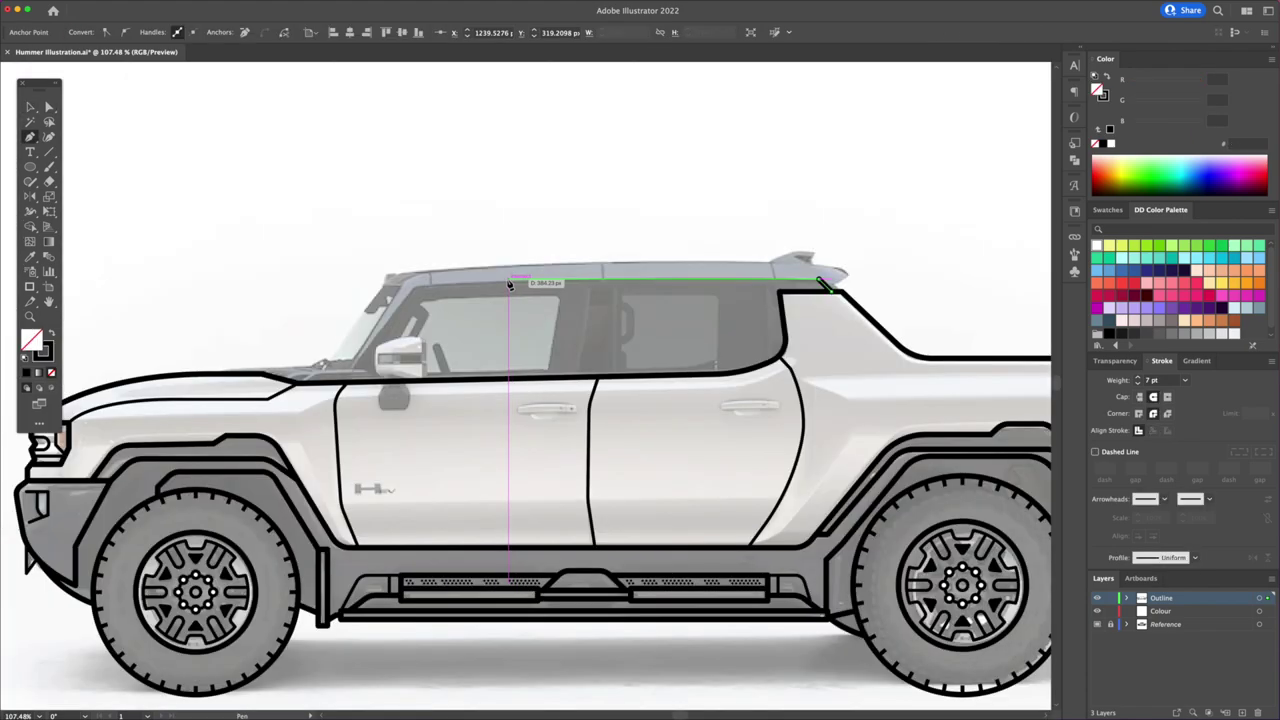
# Place the roof rail line and add the short windshield pillar base stroke
pyautogui.click(415, 285)
pyautogui.press('Escape')
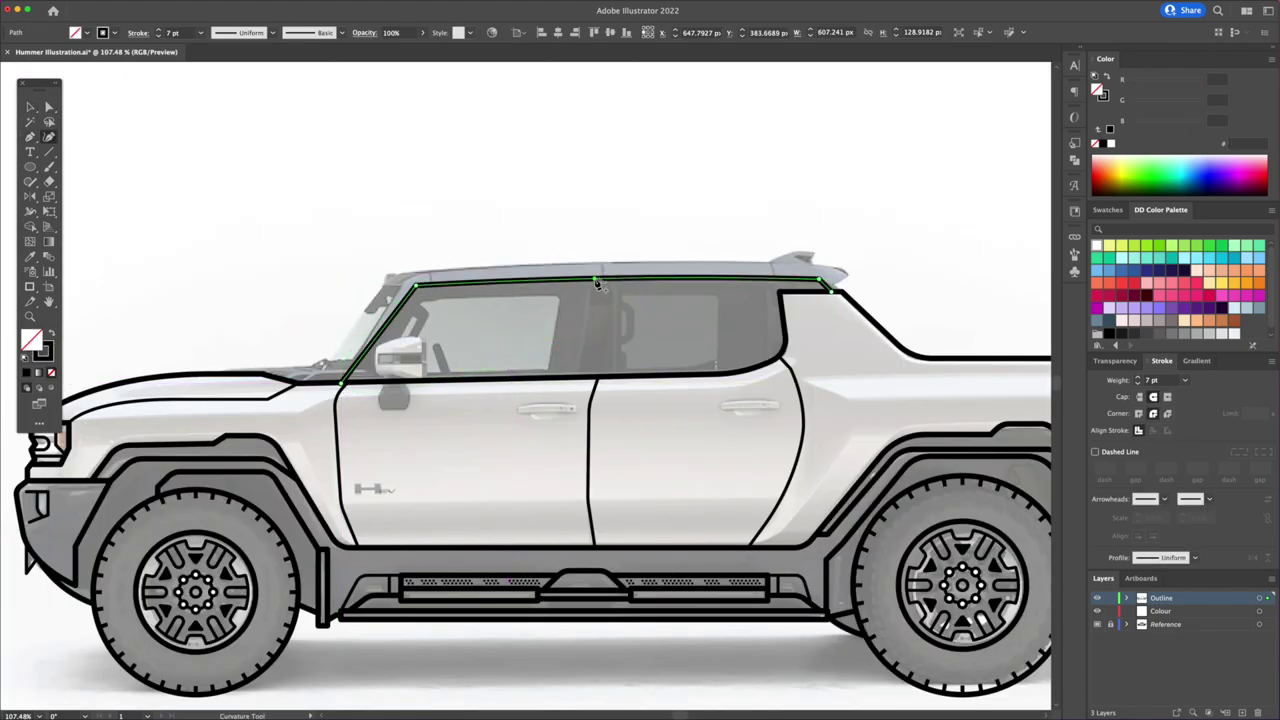
pyautogui.scroll(3, 826, 285)
pyautogui.press('a')
pyautogui.moveTo(836, 298); pyautogui.dragTo(852, 312)
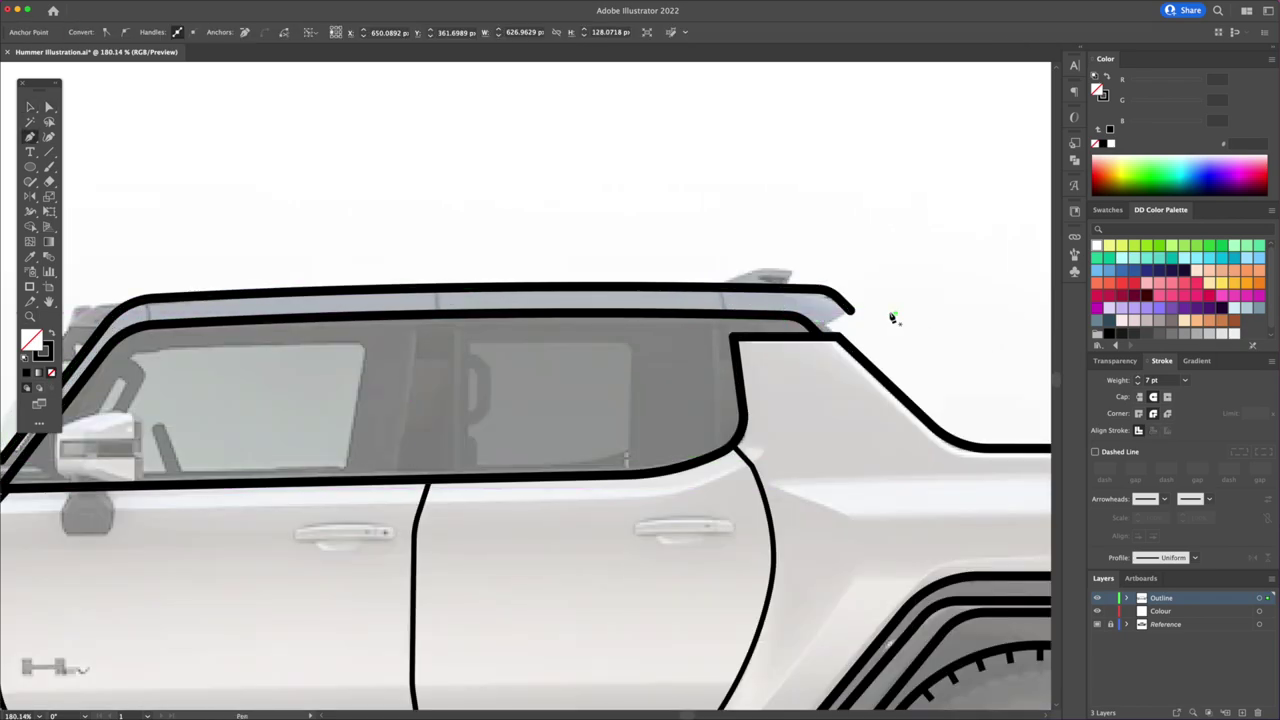
pyautogui.moveTo(684, 253); pyautogui.dragTo(820, 170)
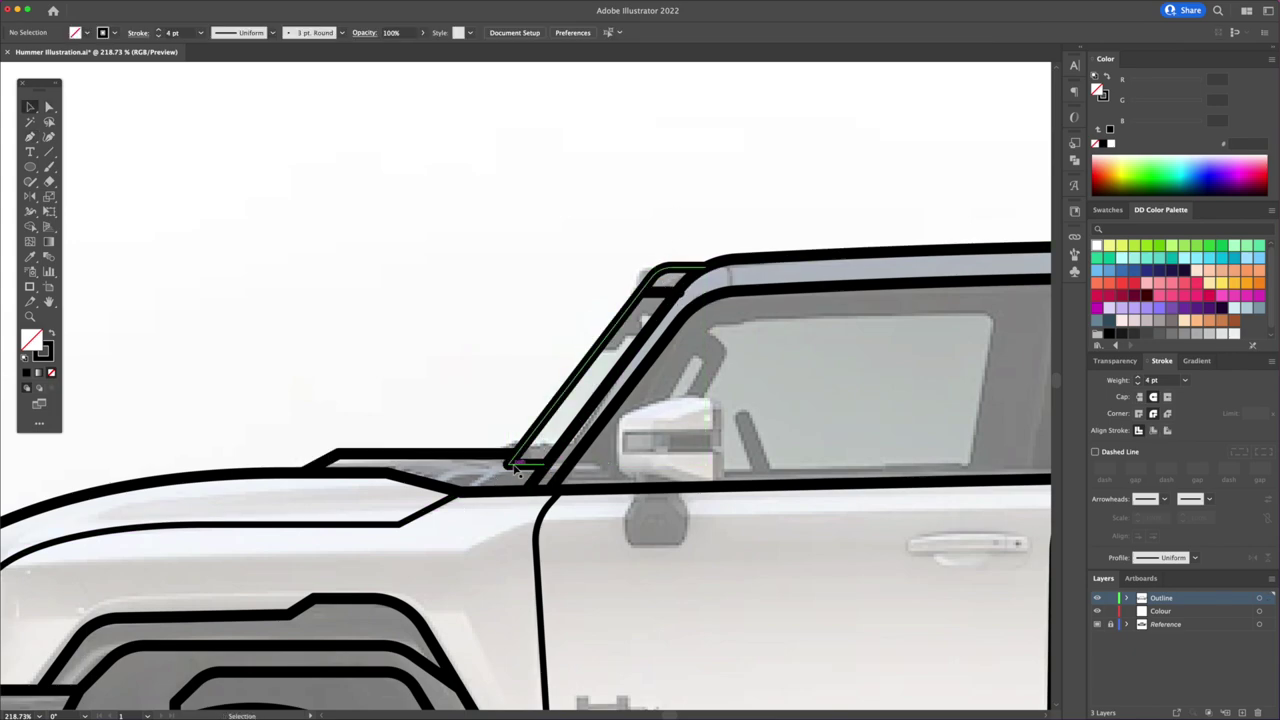
pyautogui.click(508, 465)
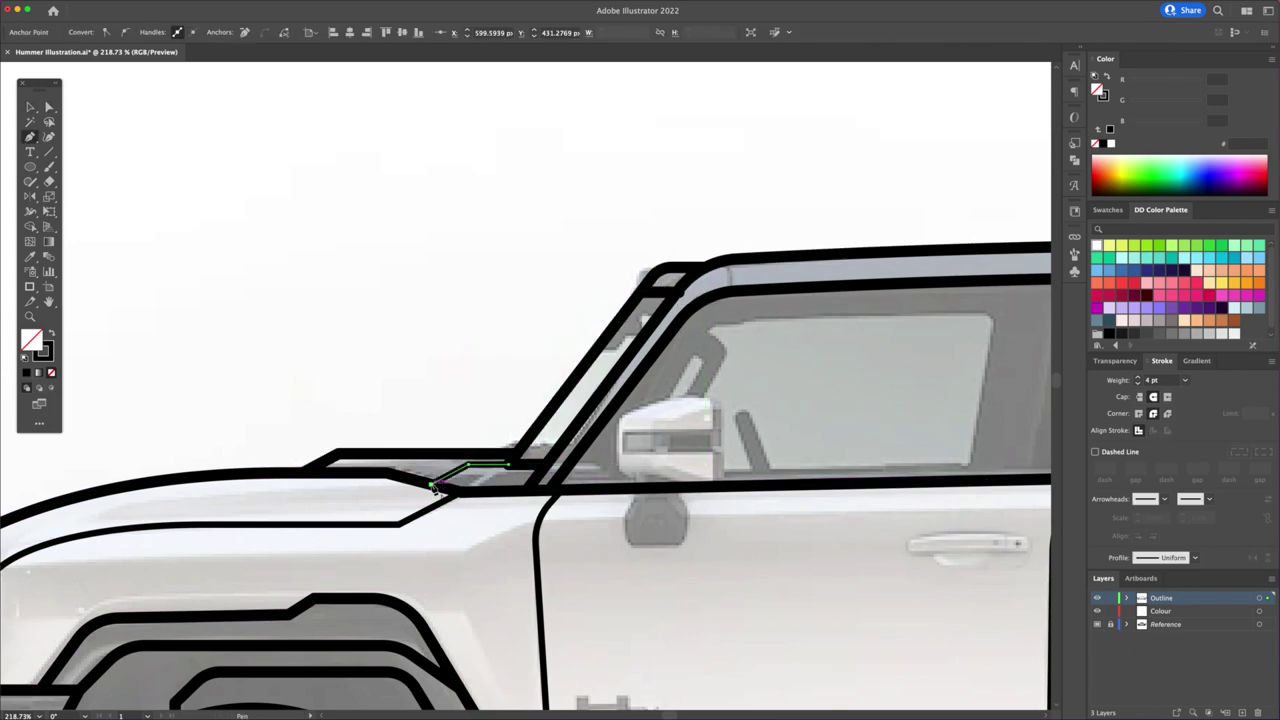
pyautogui.press('v')
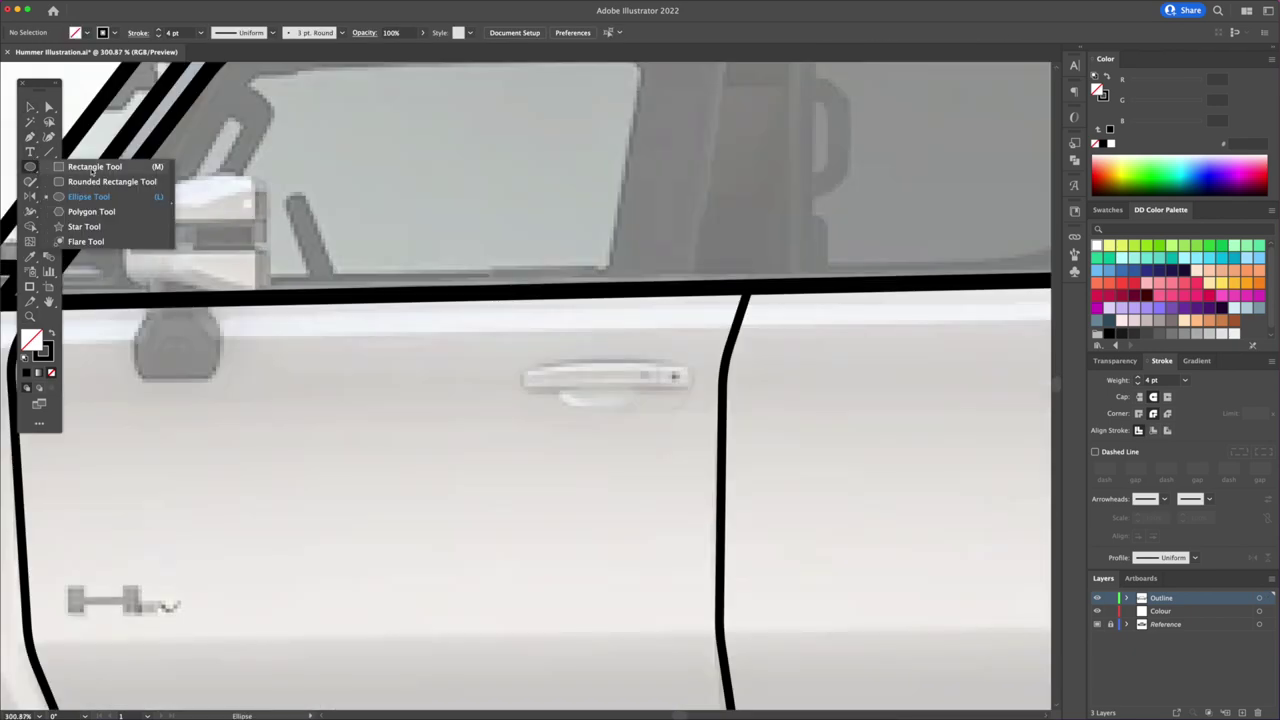
# Draw a curved door handle shape and swap its fill and stroke colours
pyautogui.moveTo(519, 368); pyautogui.dragTo(700, 384)
pyautogui.press('a')
pyautogui.hotkey('ctrl', 'shift', 'a')
pyautogui.press('v')
pyautogui.hotkey('shift', 'x')
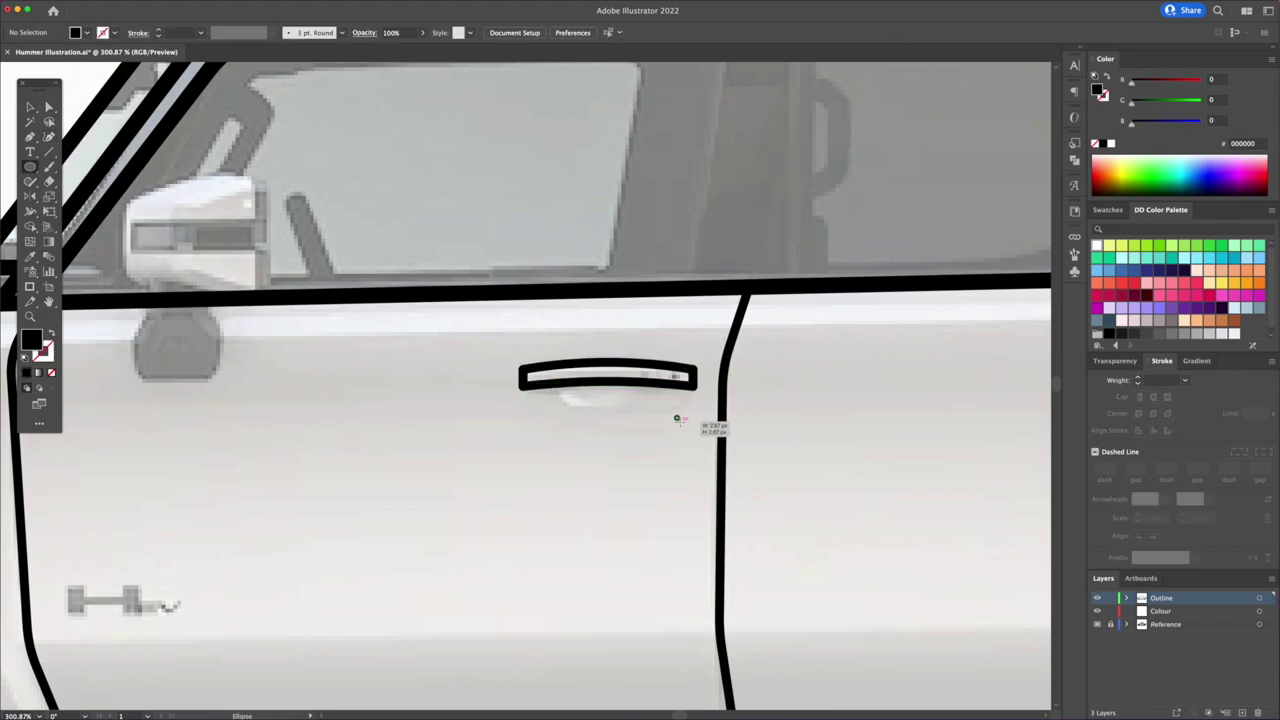
pyautogui.scroll(3, 678, 428)
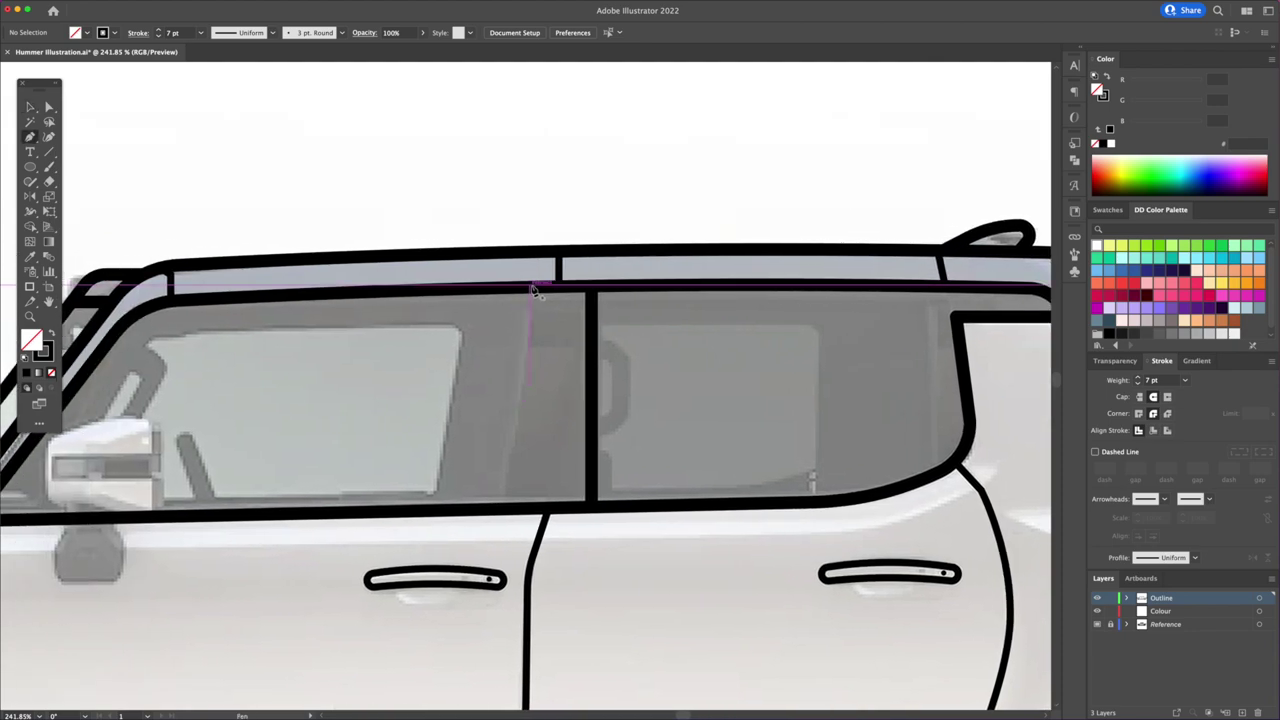
# Draw the window divider and a side mirror outline with rounded corners
pyautogui.click(533, 290)
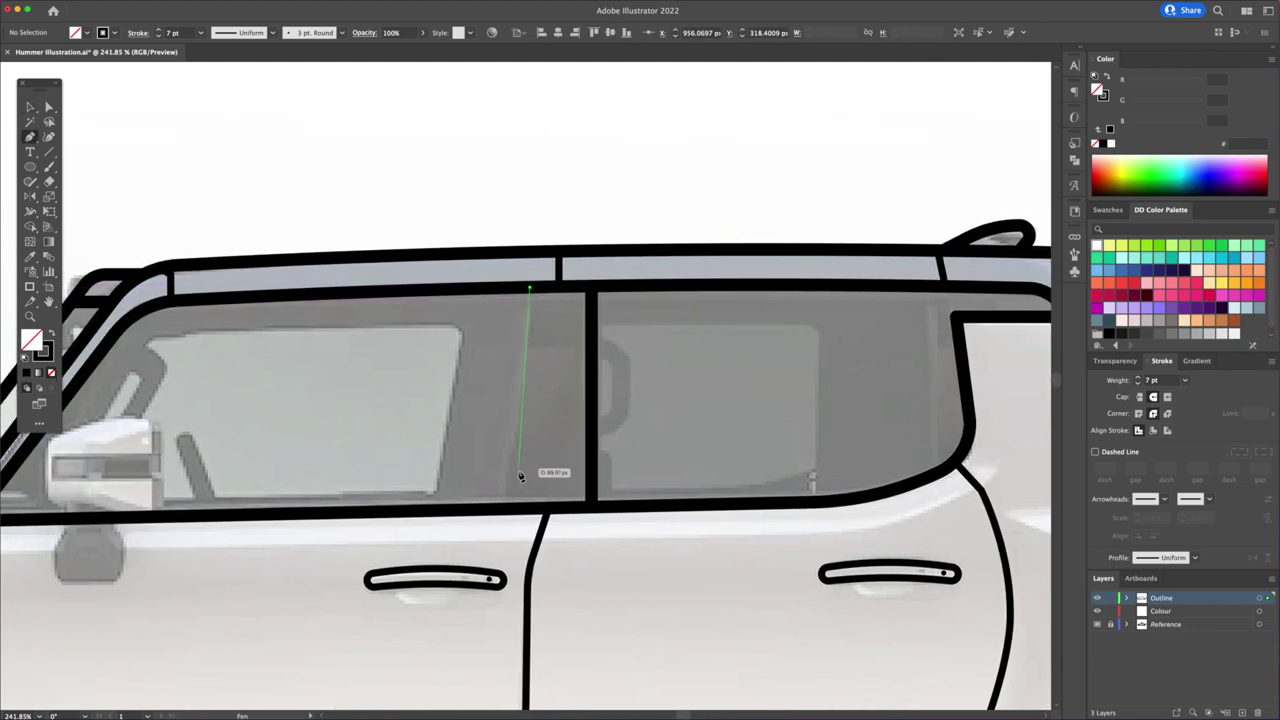
pyautogui.click(709, 282)
pyautogui.click(709, 435)
pyautogui.click(547, 409)
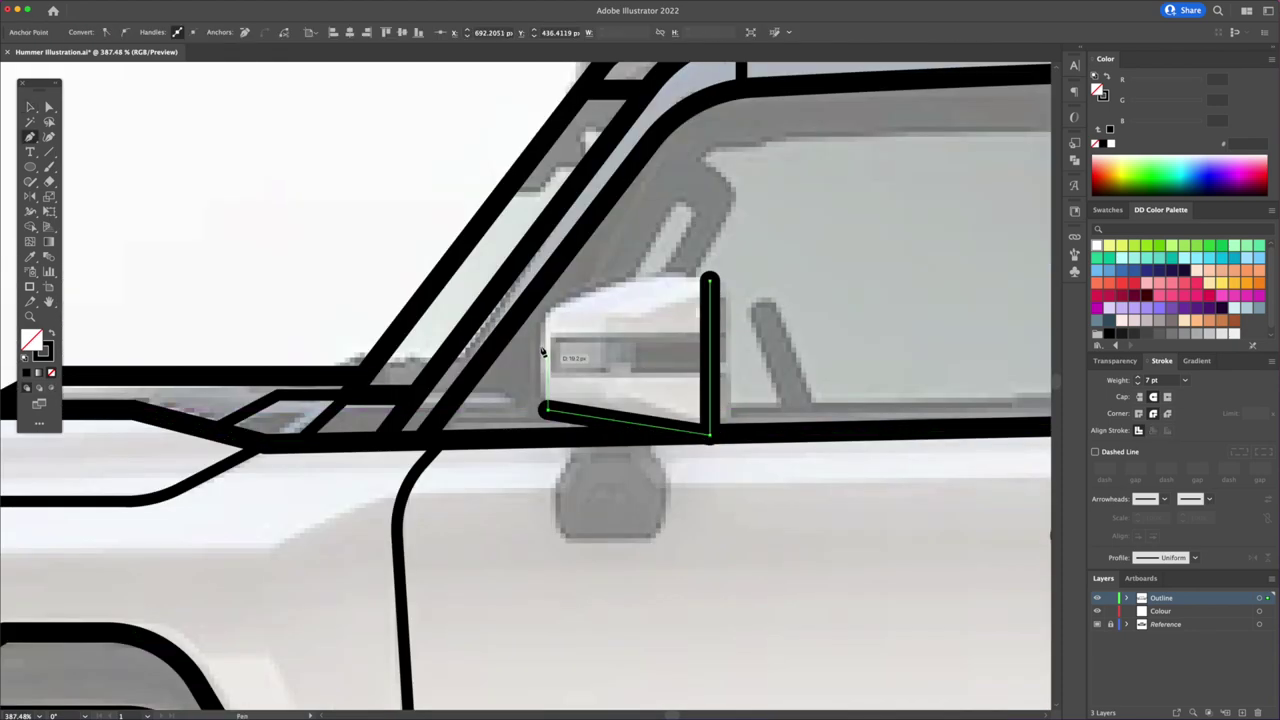
pyautogui.click(653, 287)
pyautogui.click(709, 282)
pyautogui.moveTo(709, 437); pyautogui.dragTo(571, 329)
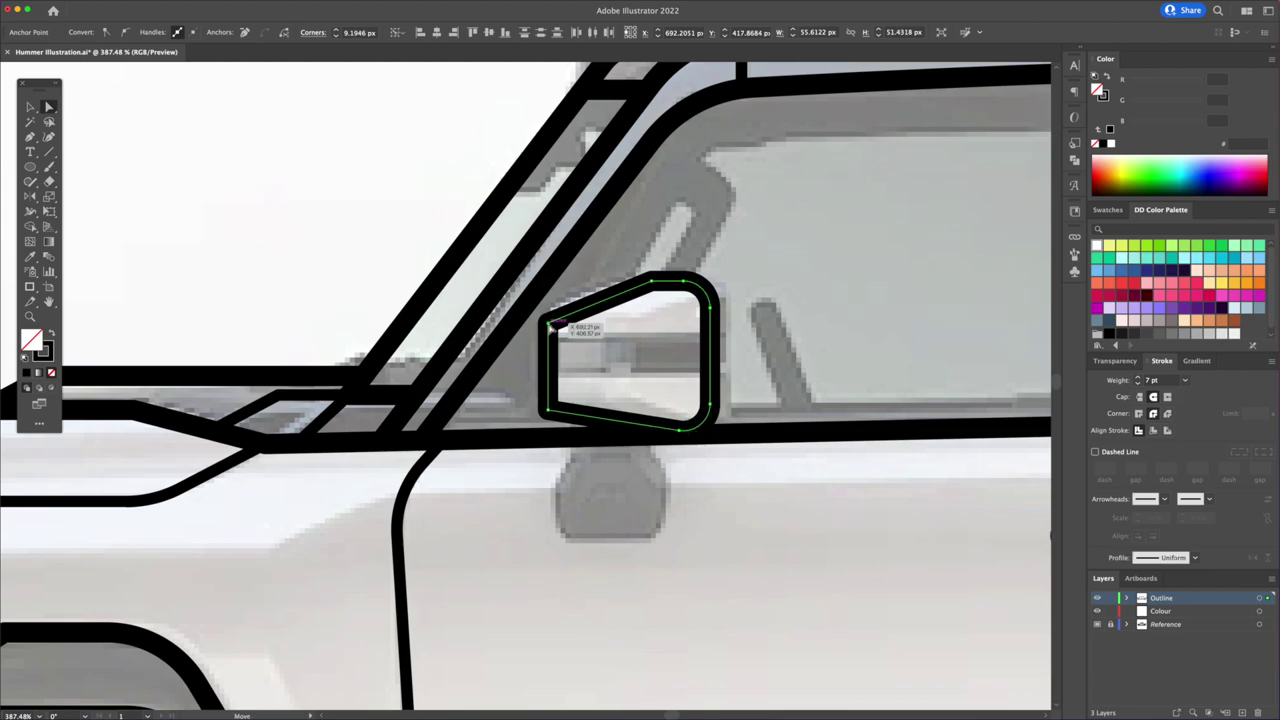
pyautogui.hotkey('ctrl', 'shift', 'a')
pyautogui.press('p')
# Add two horizontal lines and a vertical divider across the side mirror
pyautogui.click(548, 342)
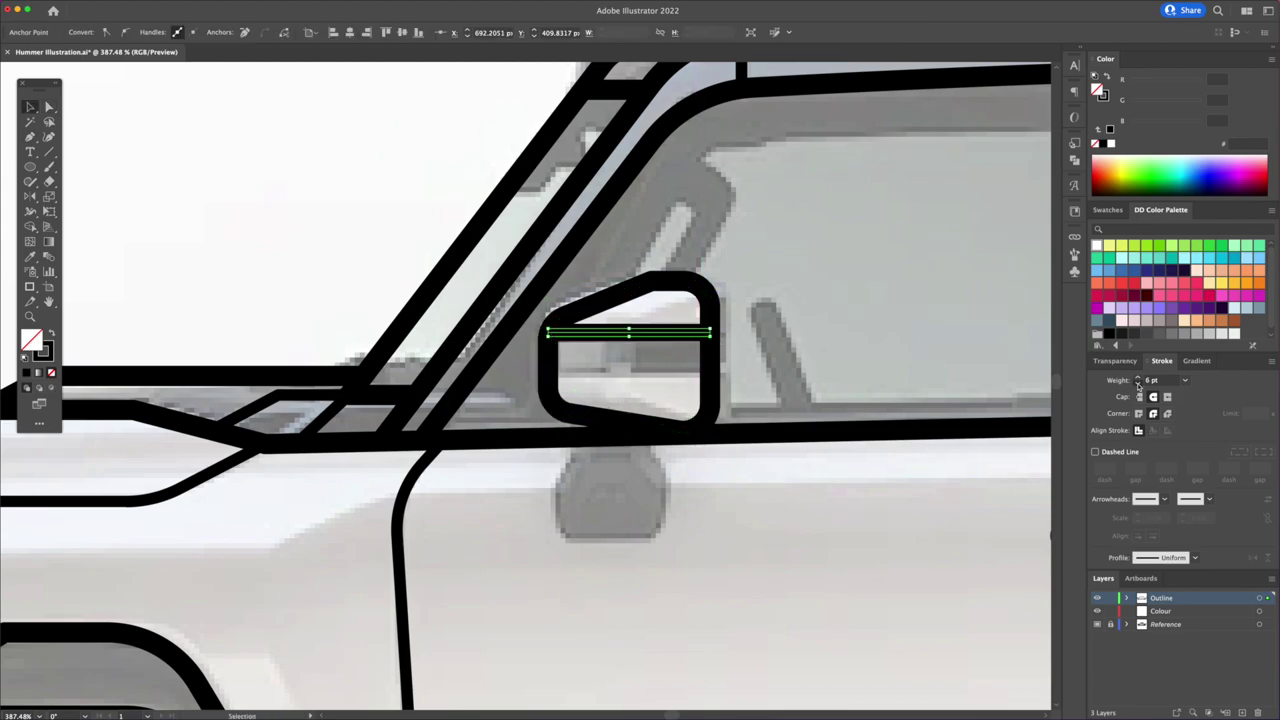
pyautogui.click(702, 372)
pyautogui.click(558, 372)
pyautogui.click(609, 333)
pyautogui.click(610, 372)
pyautogui.keyDown('ctrl'); pyautogui.click(745, 404); pyautogui.keyUp('ctrl')
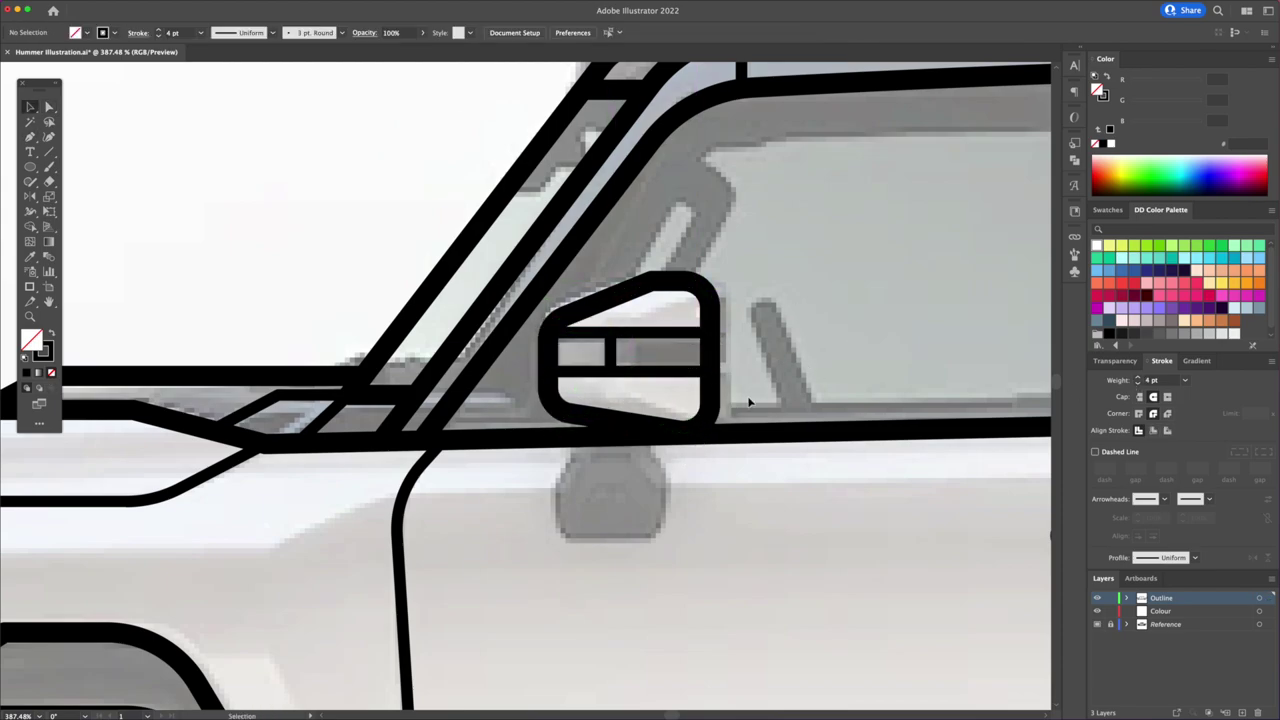
# Draw half the mirror arm, reflect a copy, and unite both halves
pyautogui.click(577, 414)
pyautogui.click(577, 455)
pyautogui.click(553, 485)
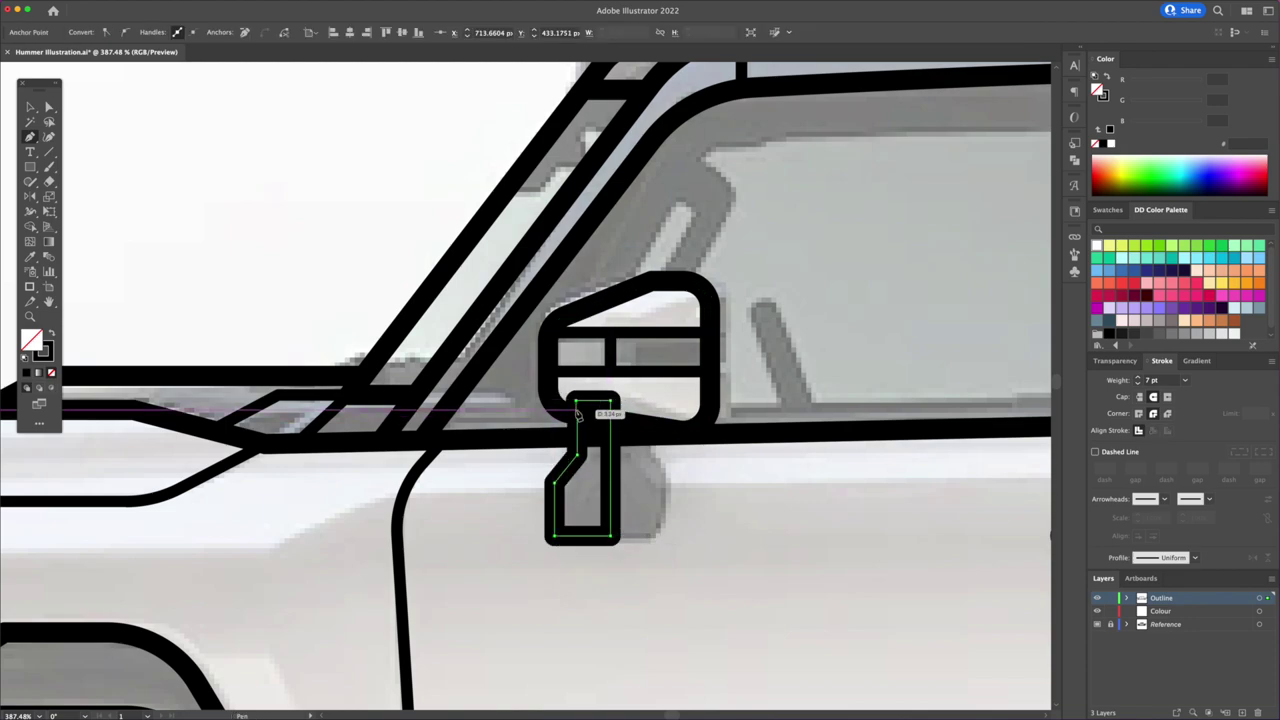
pyautogui.click(577, 410)
pyautogui.keyDown('alt'); pyautogui.click(600, 500); pyautogui.keyUp('alt')
pyautogui.click(334, 396)
pyautogui.click(969, 168)
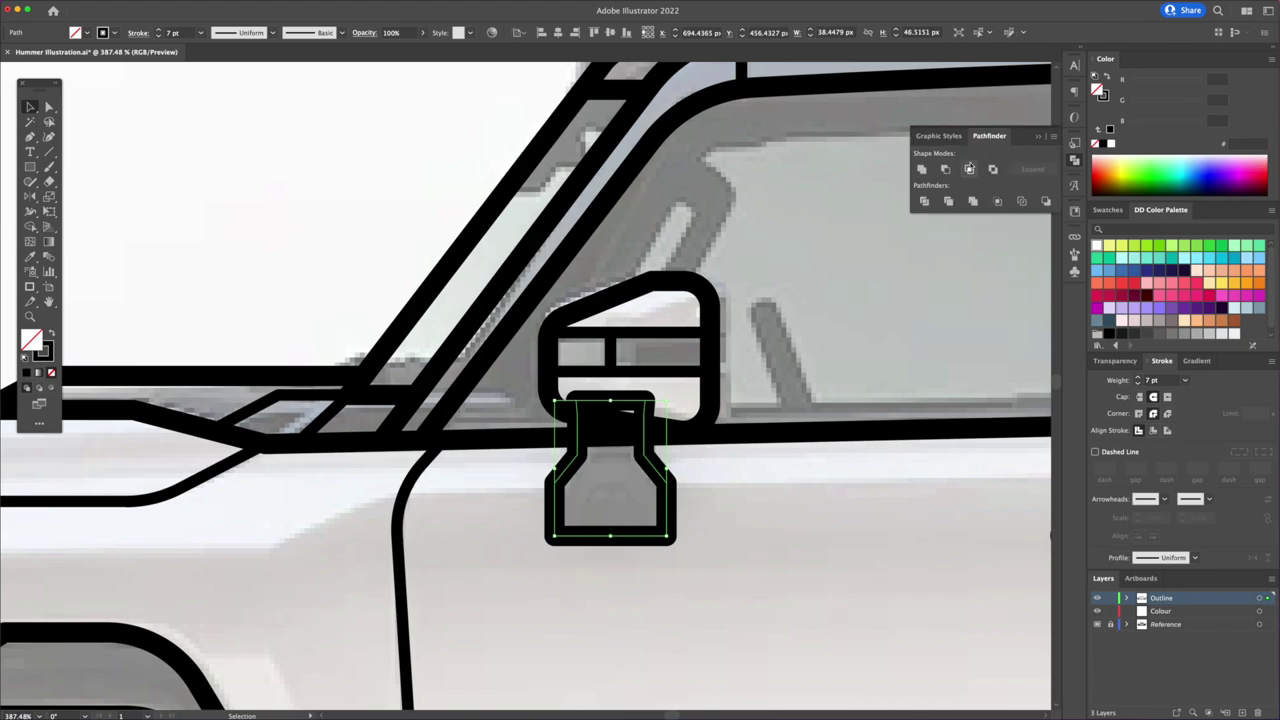
pyautogui.click(648, 462)
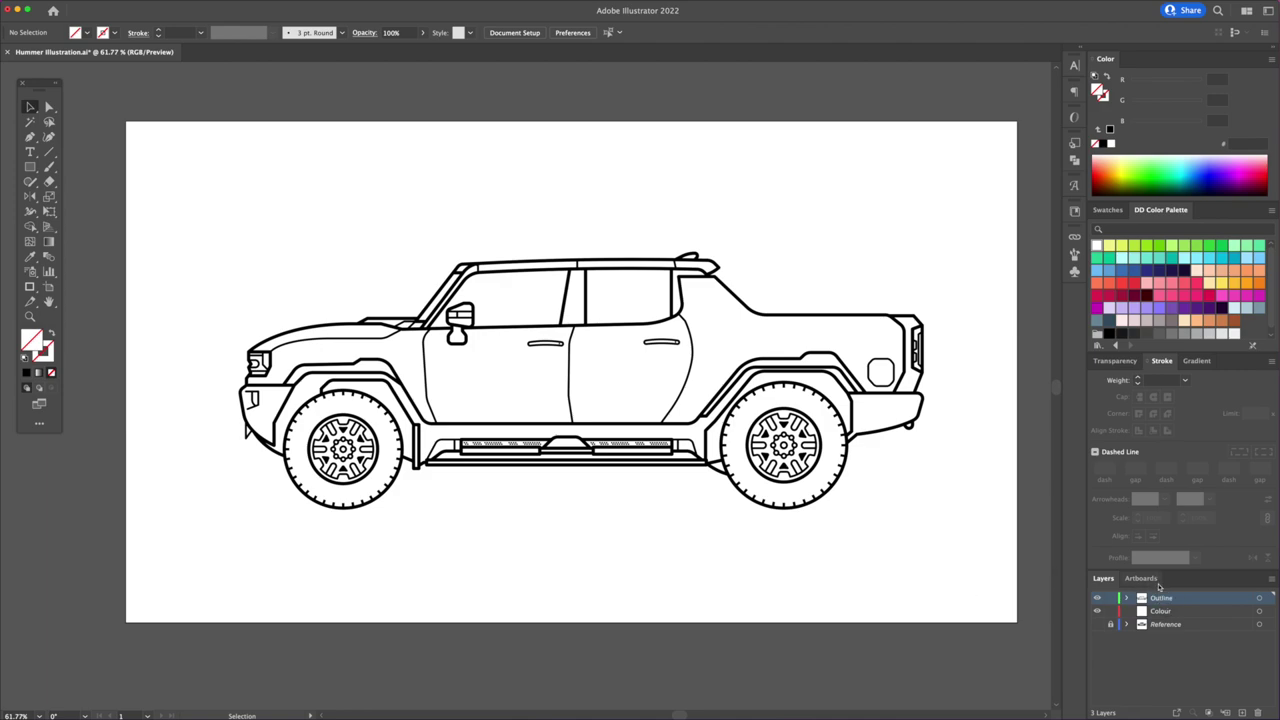
# Select all truck shapes and Alt-drag a copy from the Outline layer onto the Colour layer
pyautogui.hotkey('ctrl', 'a')
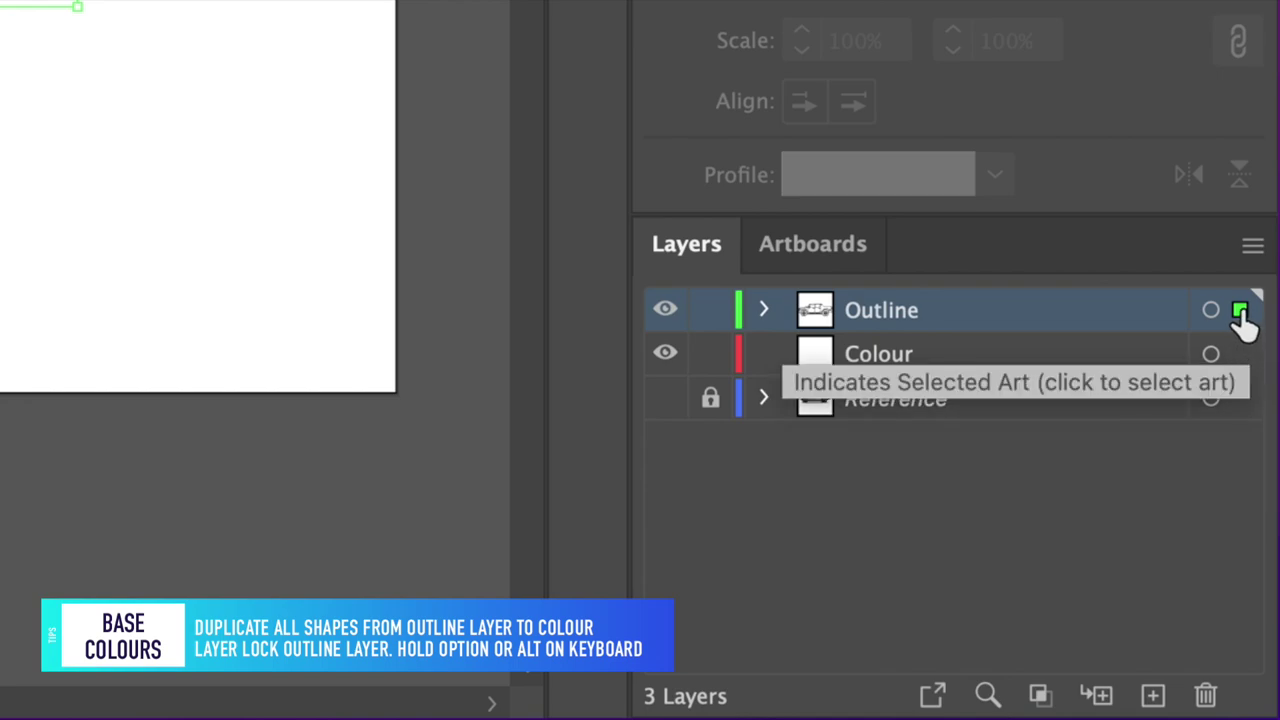
pyautogui.moveTo(1243, 322); pyautogui.dragTo(1246, 326)
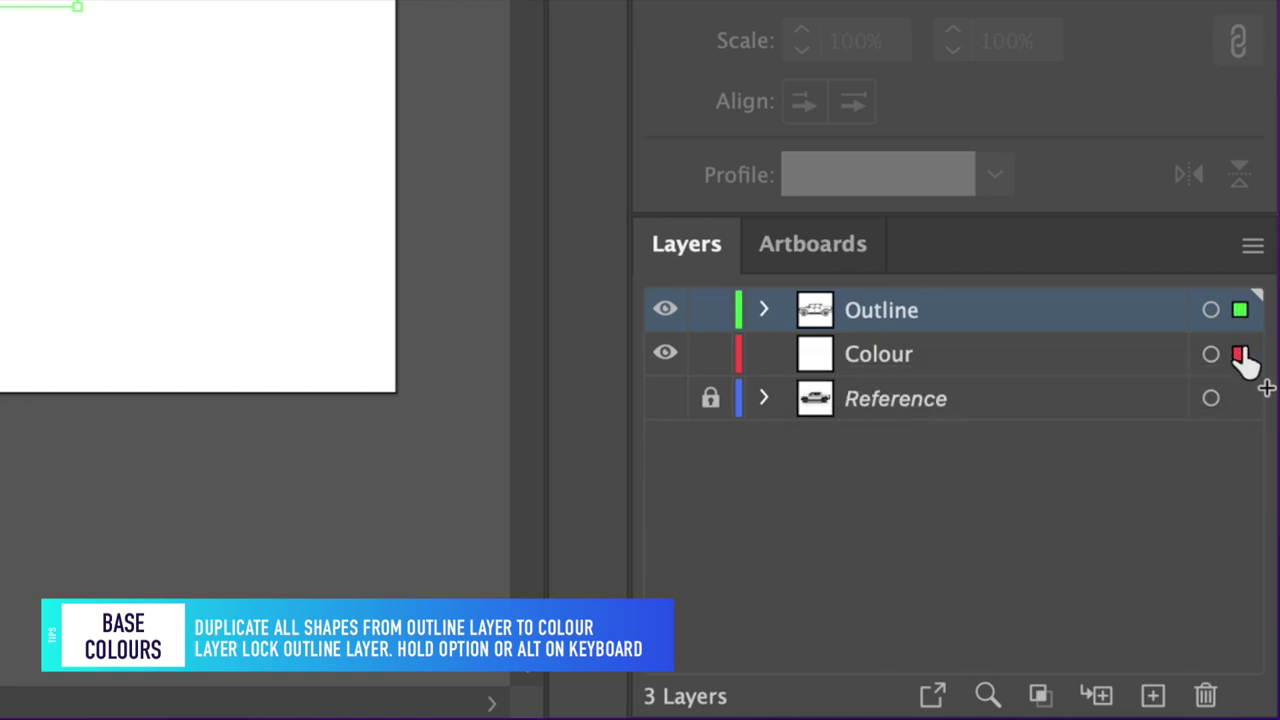
pyautogui.moveTo(1243, 362); pyautogui.dragTo(1243, 363)
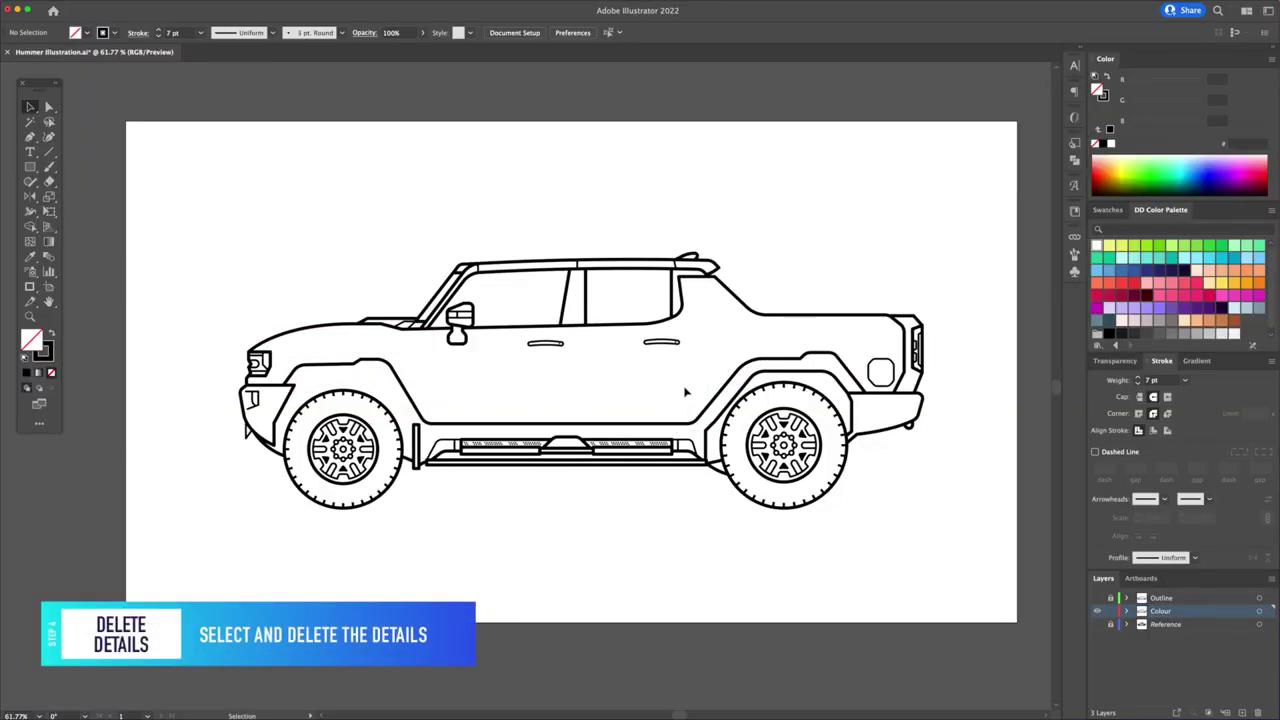
# Remove the side-step dot detail near the front wheel
pyautogui.scroll(2, 307, 446)
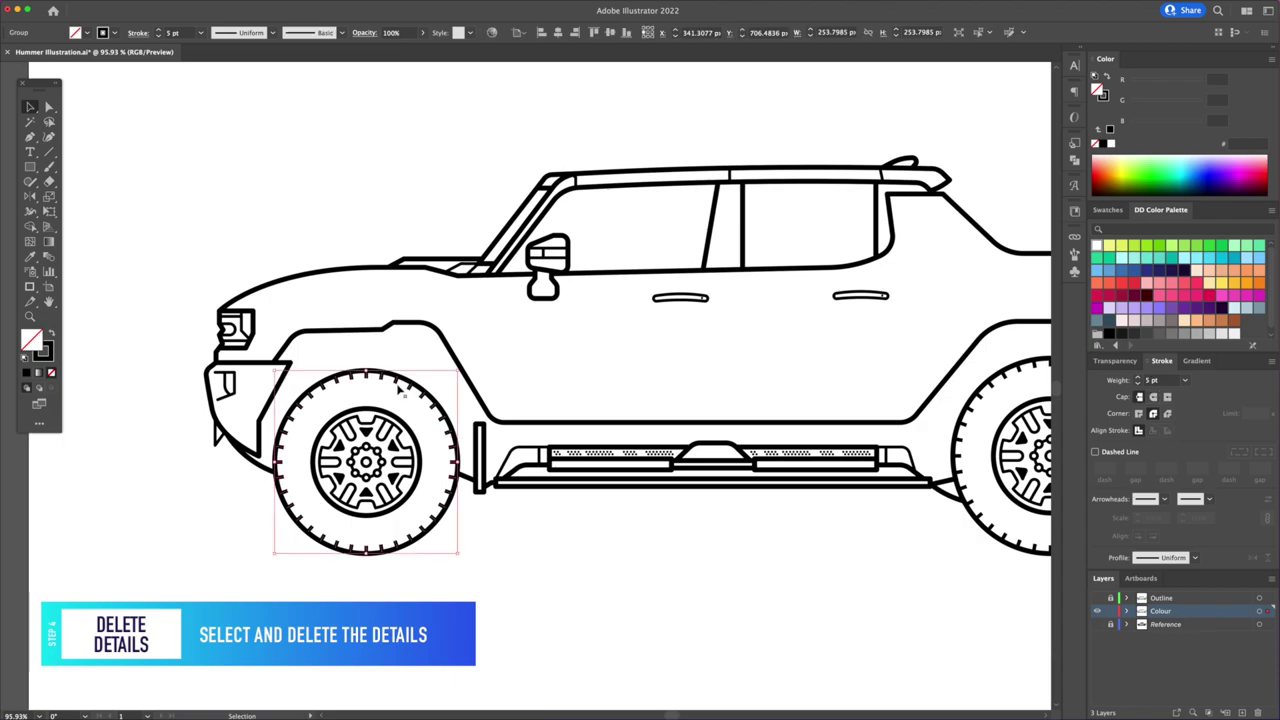
pyautogui.moveTo(678, 447); pyautogui.dragTo(565, 458)
pyautogui.scroll(2, 565, 458)
pyautogui.click(700, 449)
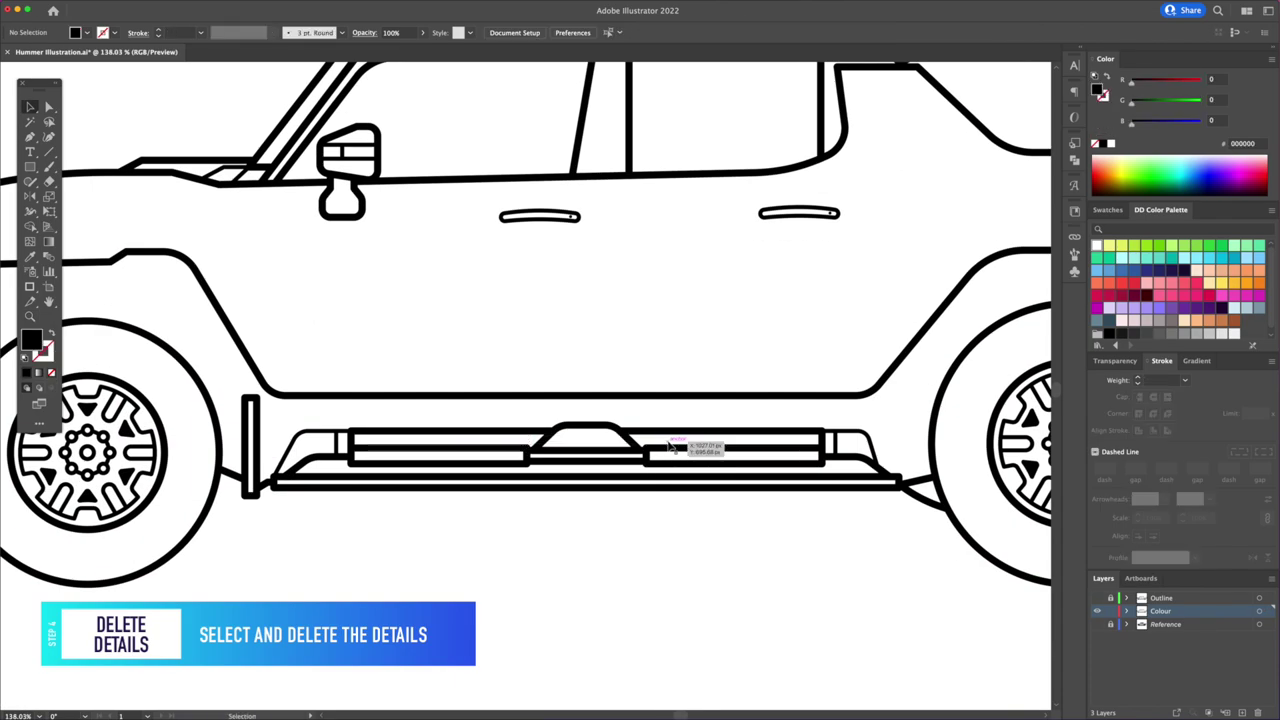
pyautogui.scroll(1, 700, 449)
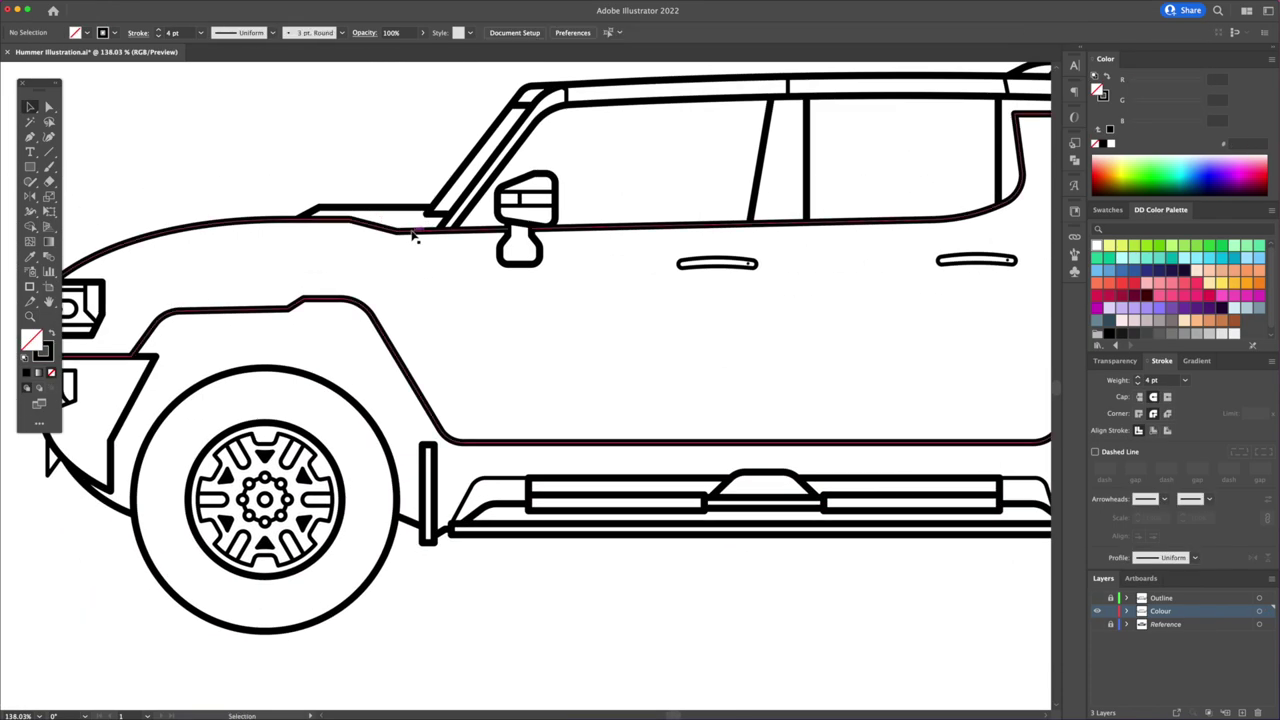
pyautogui.hotkey('shift', 'x')
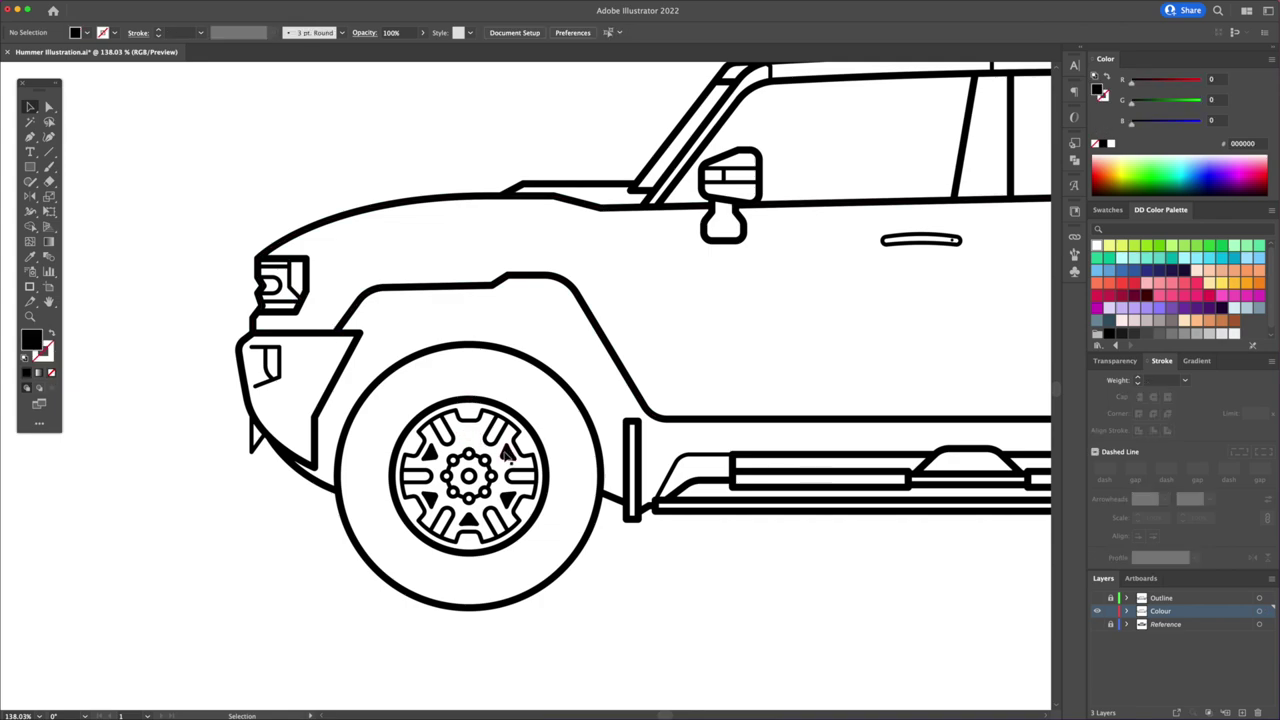
pyautogui.click(476, 506)
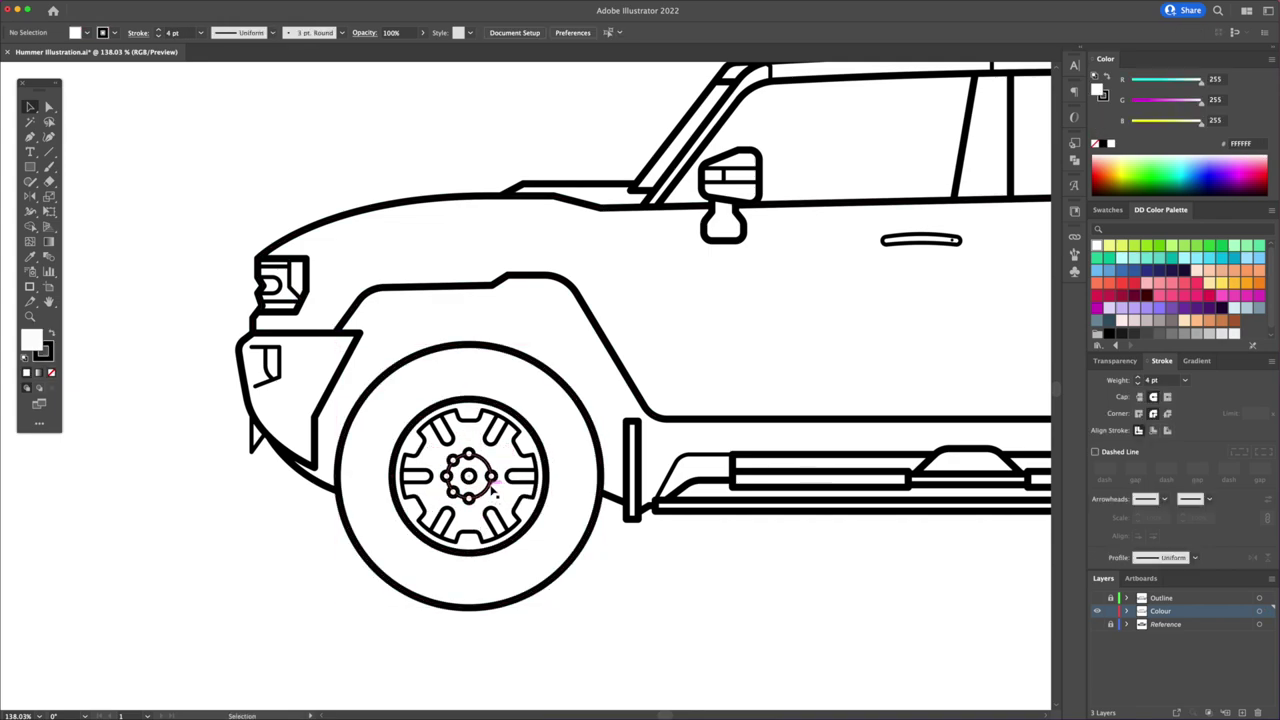
# Erase the rear wheel's lug-nut hub details with the Eraser
pyautogui.hscroll(10, 500, 490)
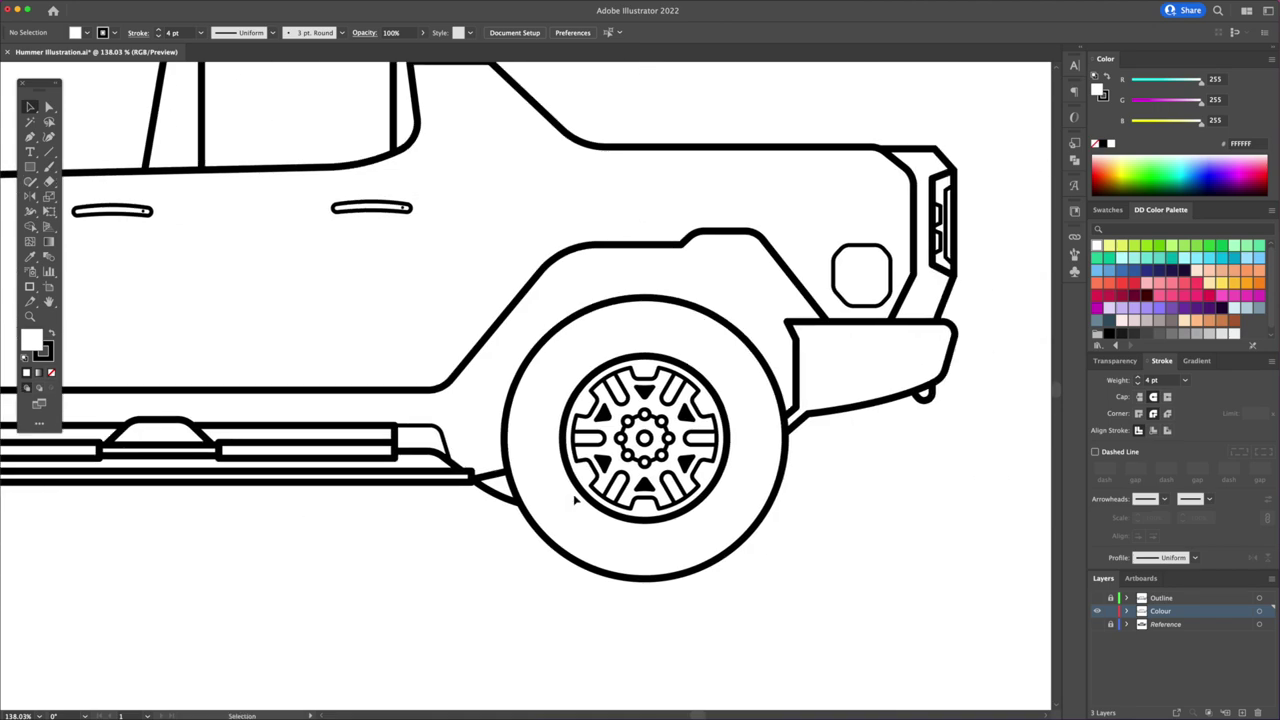
pyautogui.moveTo(628, 420)
pyautogui.mouseDown()
pyautogui.moveTo(651, 457)
pyautogui.moveTo(857, 266)
pyautogui.moveTo(953, 243)
pyautogui.mouseUp()
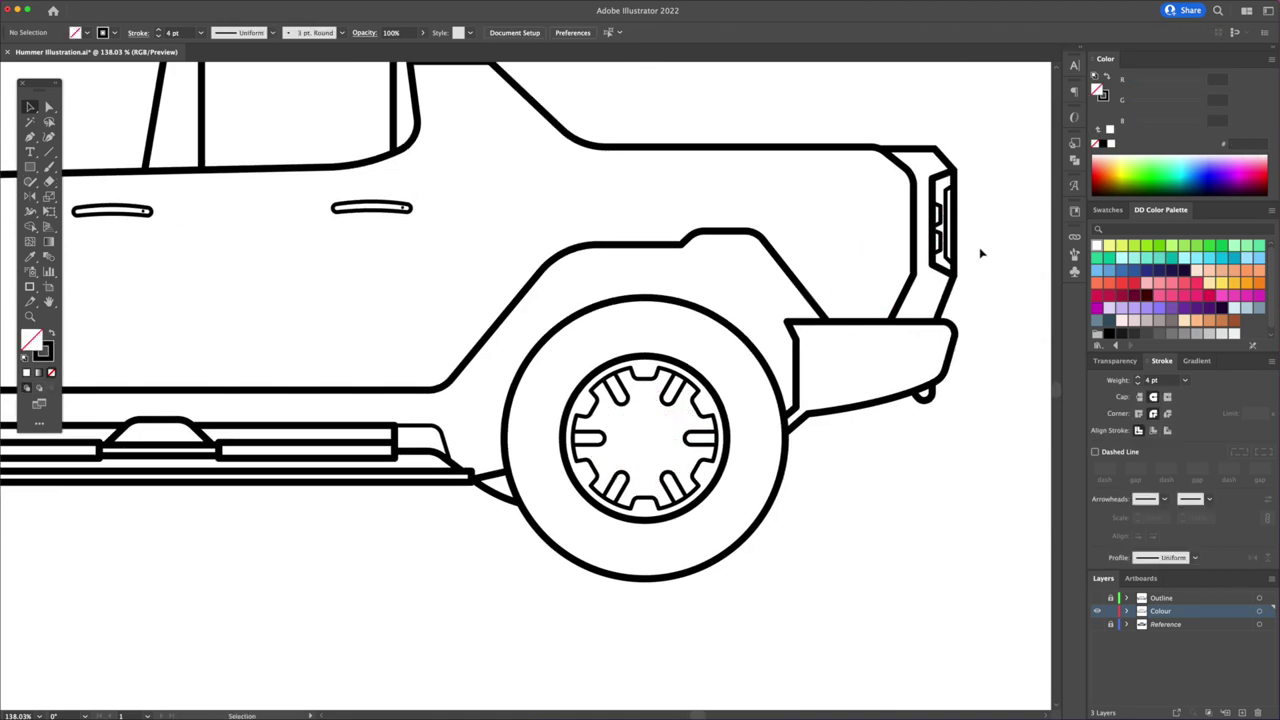
pyautogui.hotkey('ctrl', '0')
pyautogui.moveTo(737, 270); pyautogui.dragTo(807, 273)
pyautogui.scroll(3, 789, 232)
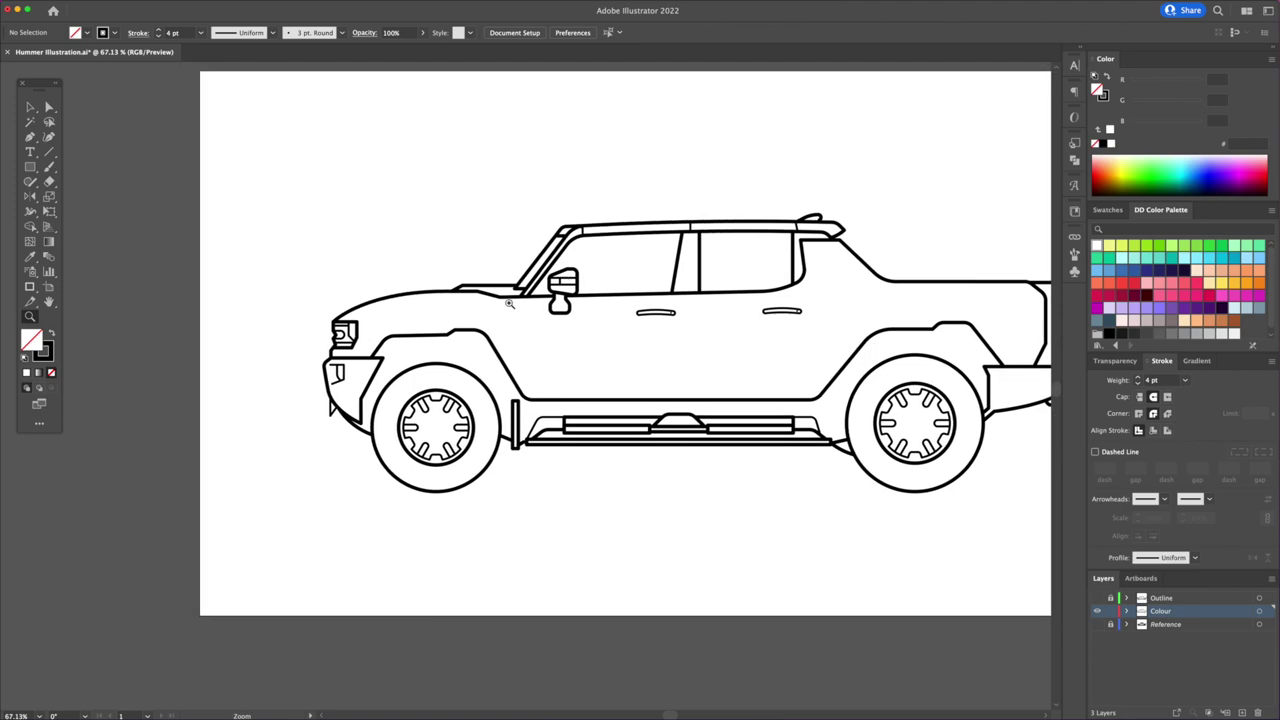
pyautogui.hscroll(3, 590, 275)
pyautogui.hscroll(3, 640, 300)
# Select all of the simplified truck artwork
pyautogui.hotkey('shift', 'x')
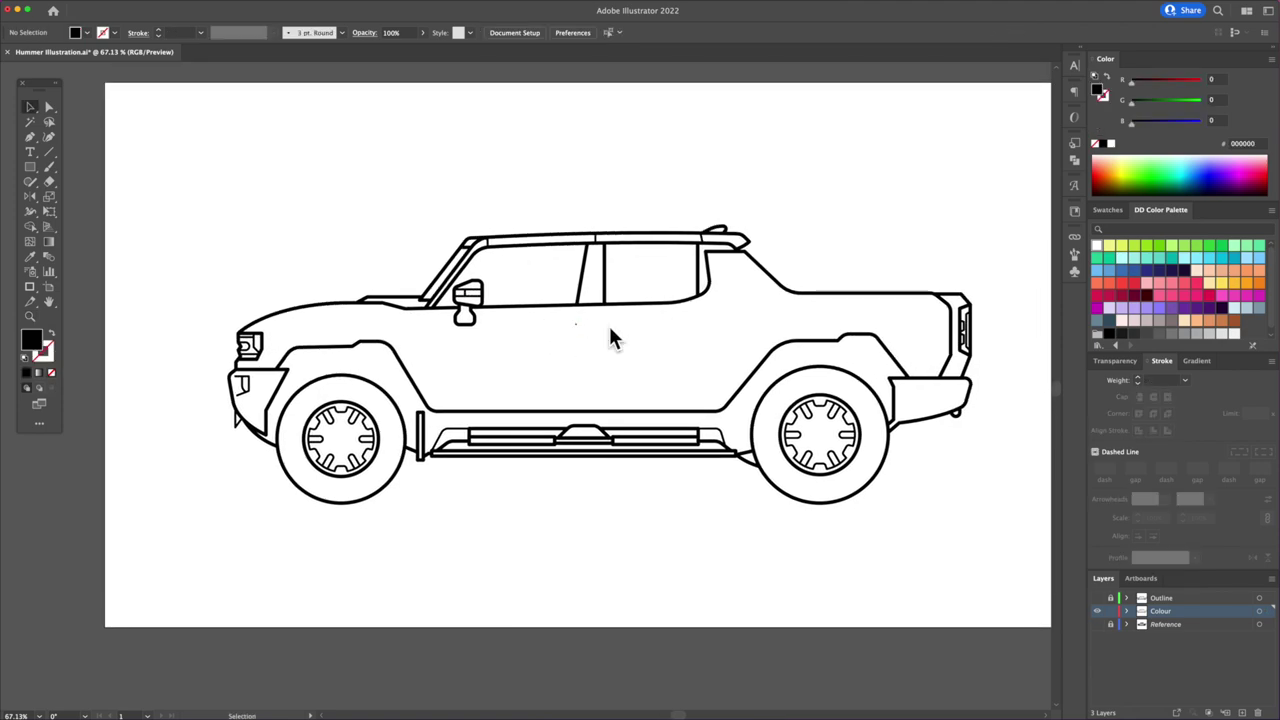
pyautogui.hotkey('shift', 'x')
pyautogui.hscroll(2, 551, 486)
pyautogui.scroll(1, 551, 486)
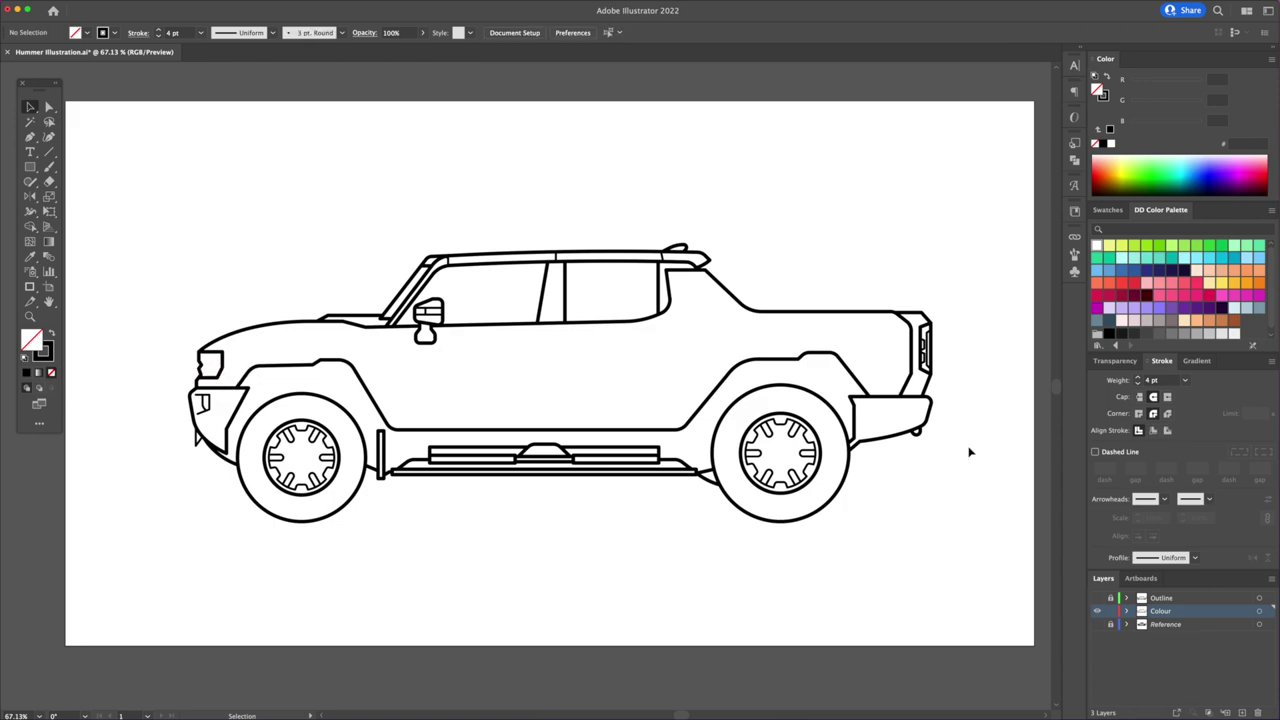
pyautogui.hotkey('ctrl', 'a')
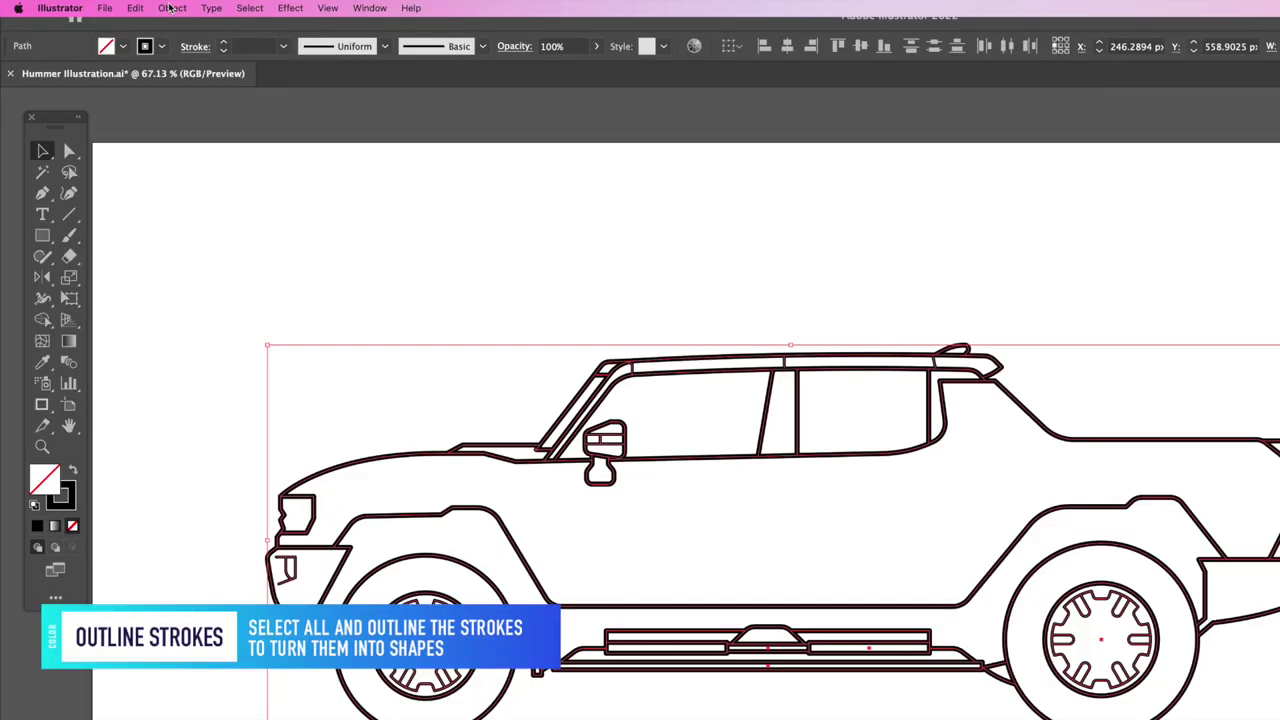
# Outline all truck strokes and unite them into one shape with Pathfinder Unite
pyautogui.click(121, 7)
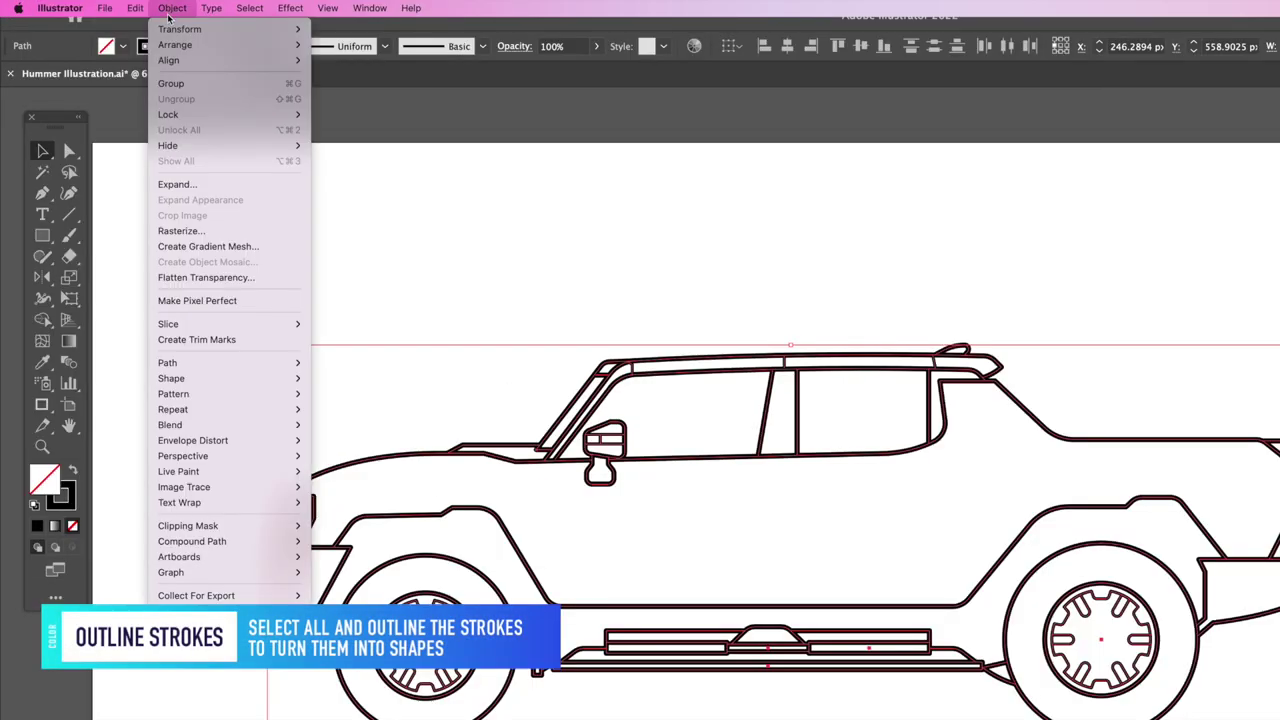
pyautogui.moveTo(167, 362)
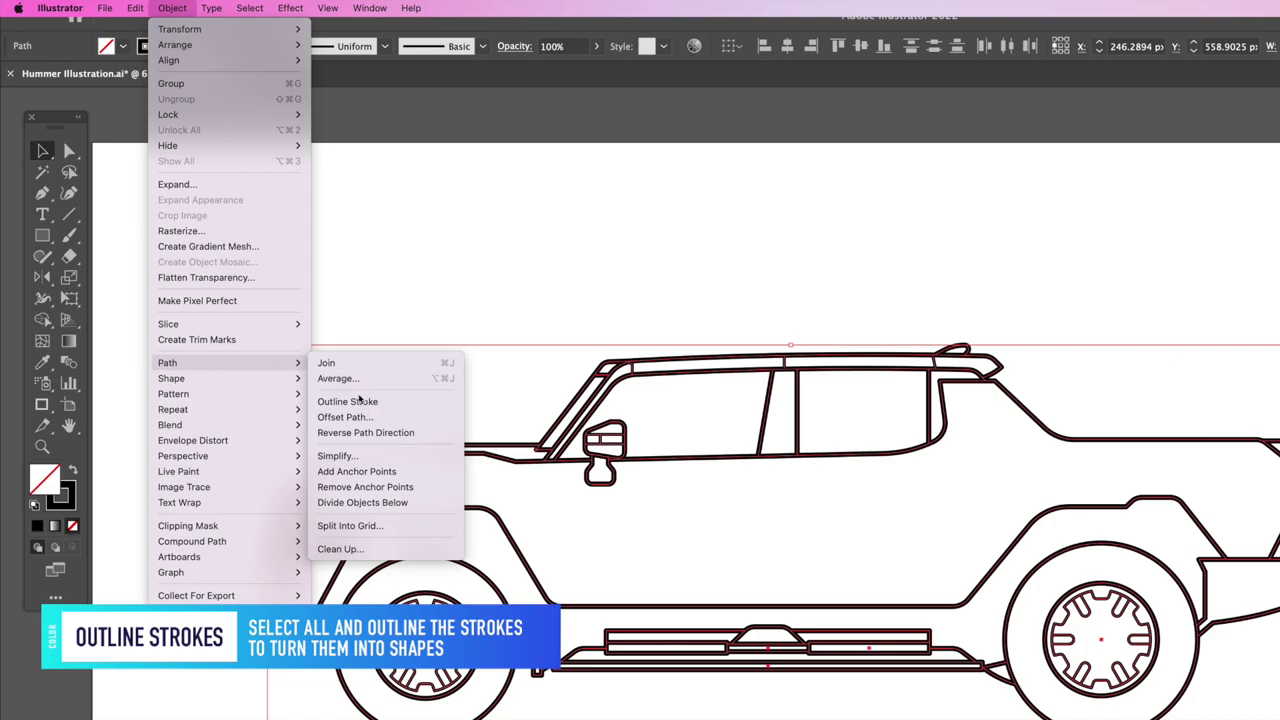
pyautogui.click(355, 405)
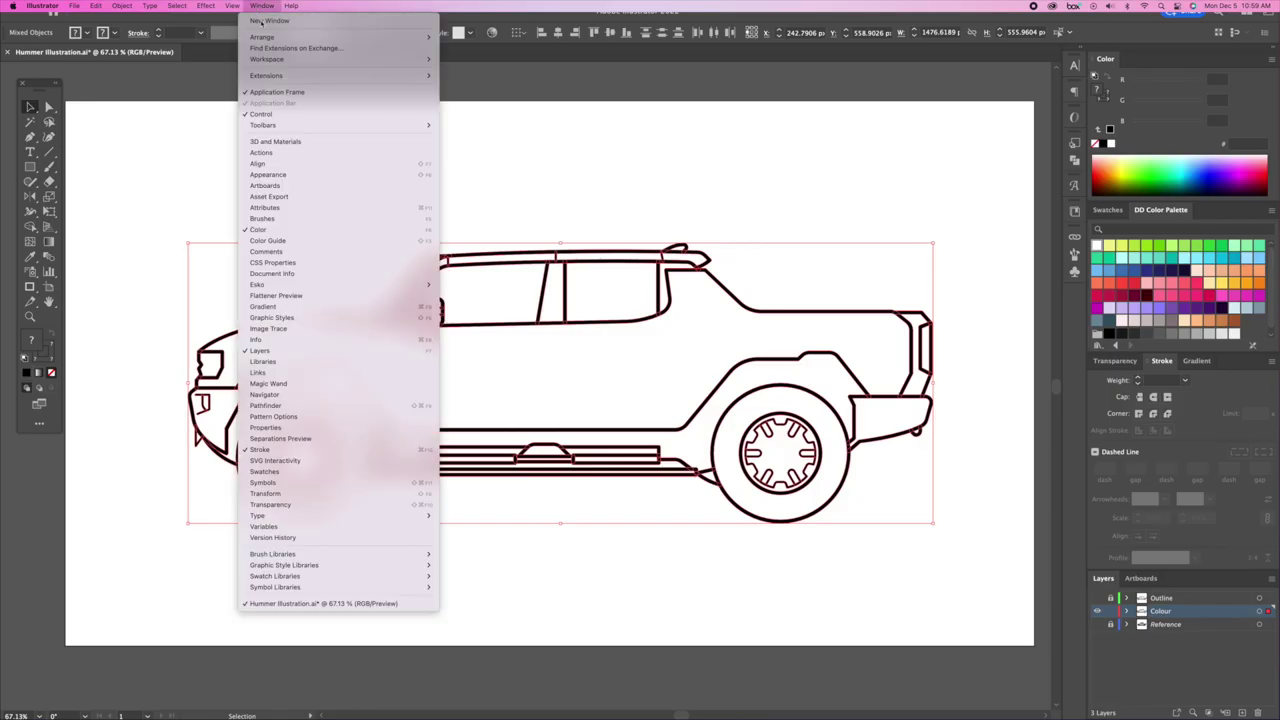
pyautogui.click(266, 405)
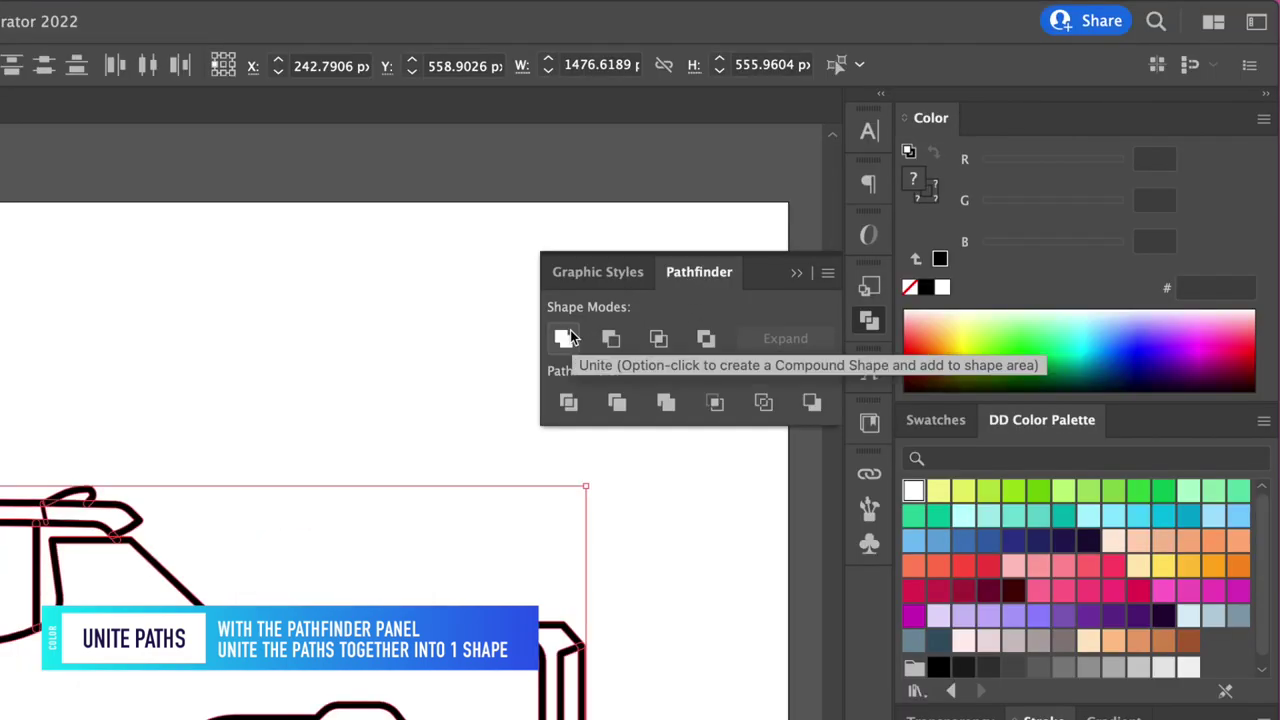
pyautogui.click(563, 341)
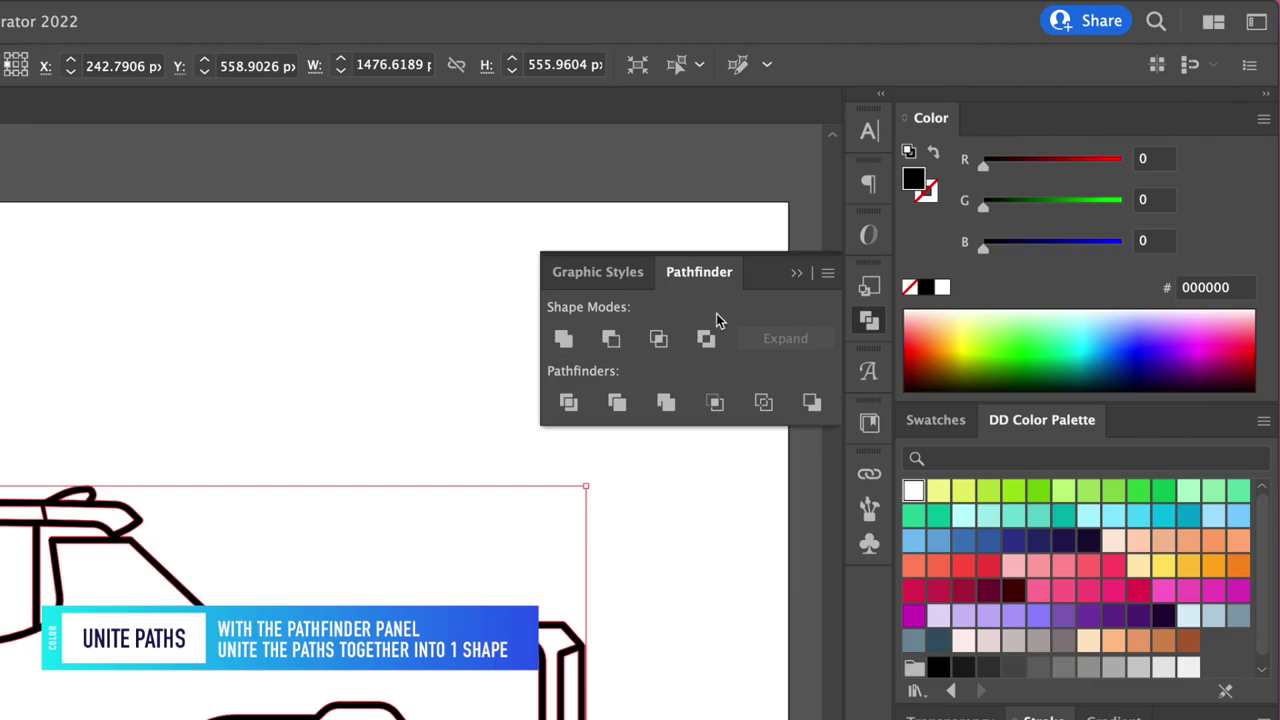
pyautogui.click(796, 274)
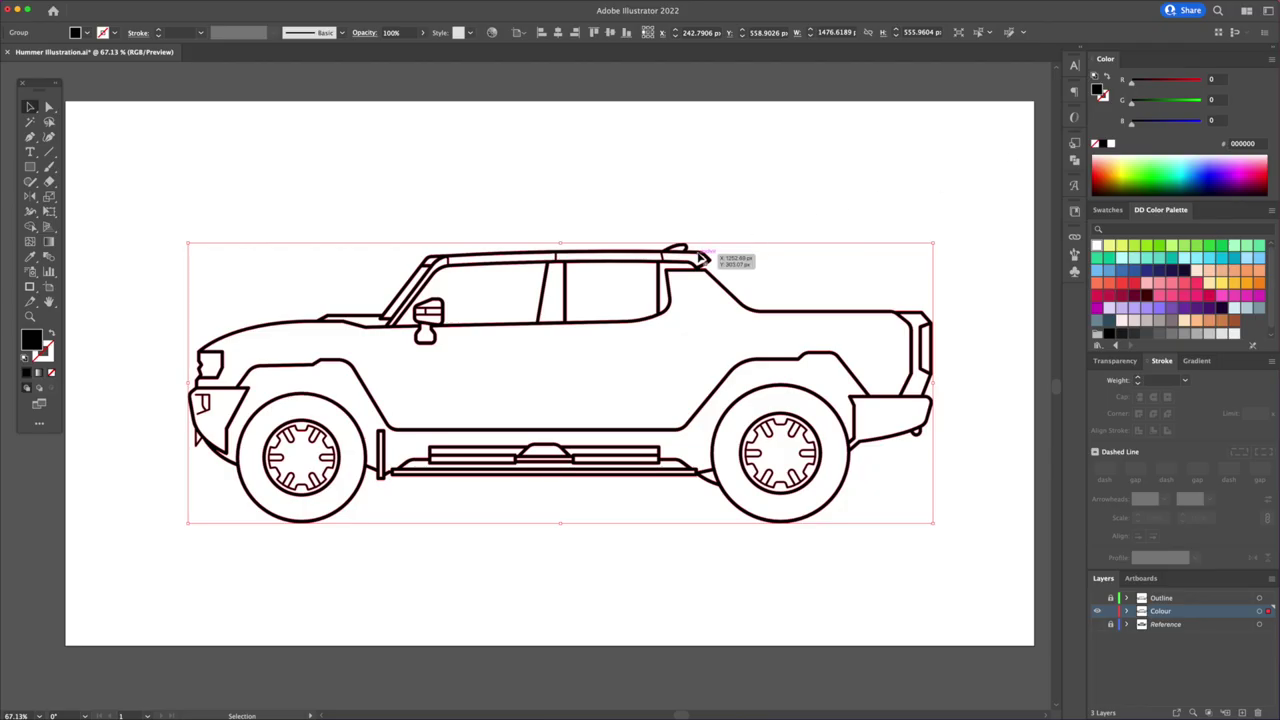
# Ungroup the merged truck and release its compound path into separate shapes
pyautogui.rightClick(703, 259)
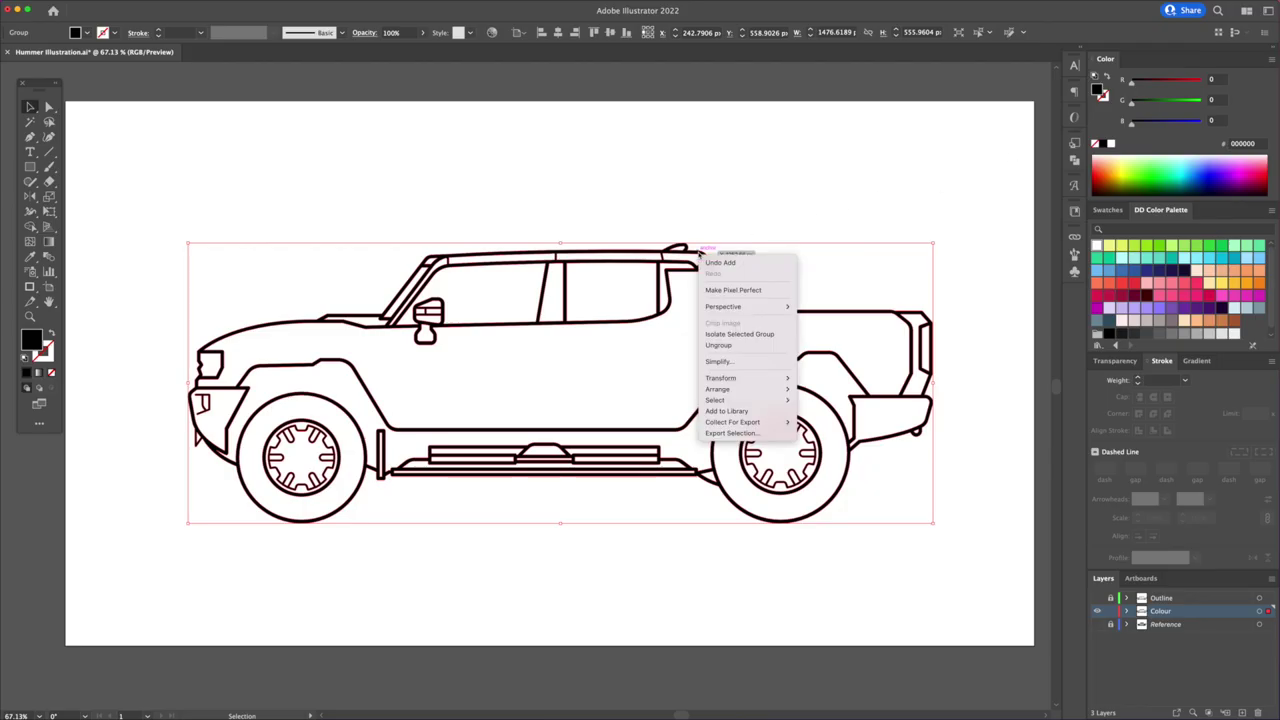
pyautogui.click(719, 345)
pyautogui.rightClick(709, 260)
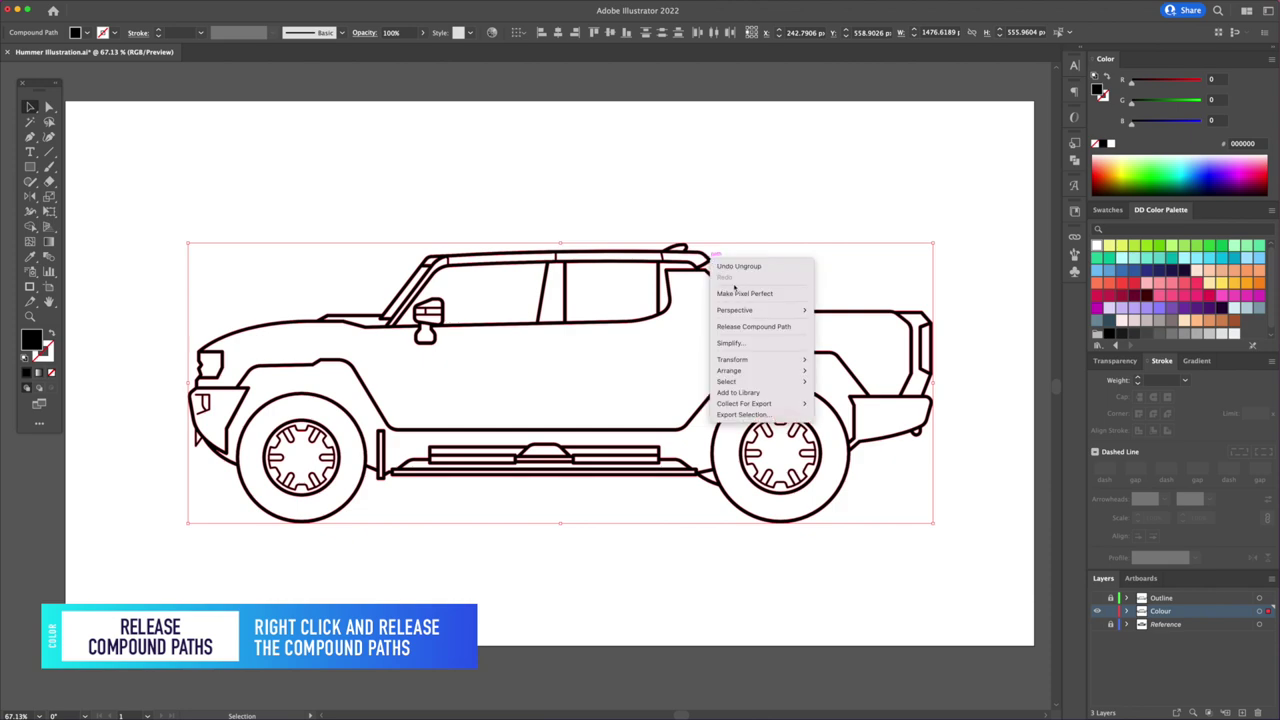
pyautogui.click(781, 327)
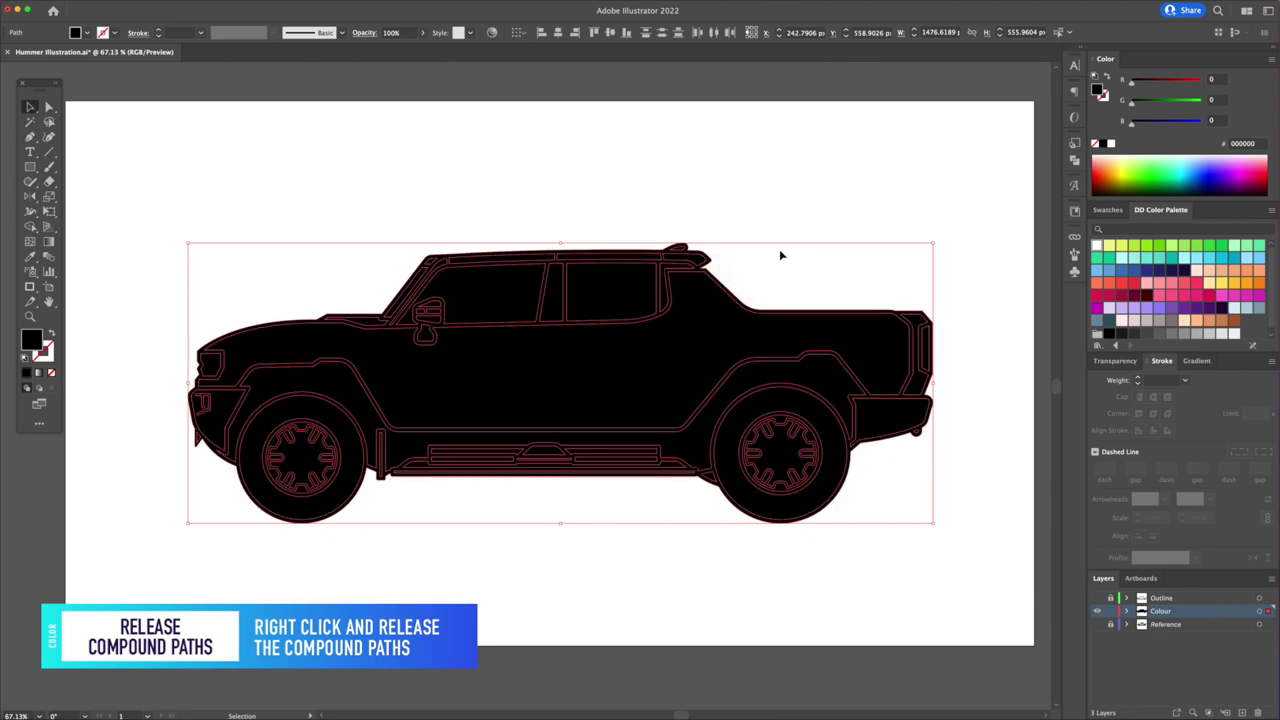
pyautogui.click(788, 224)
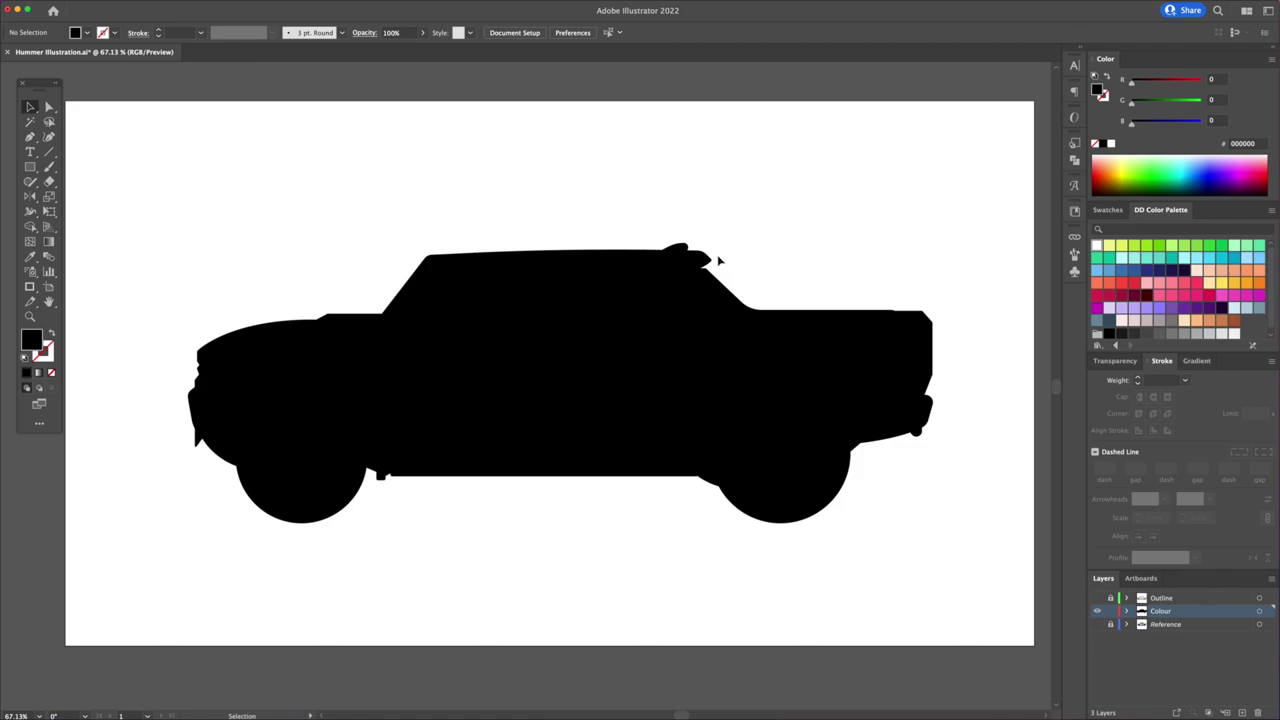
# Fill the released truck body-panel shapes with light grey
pyautogui.moveTo(712, 262); pyautogui.dragTo(712, 147)
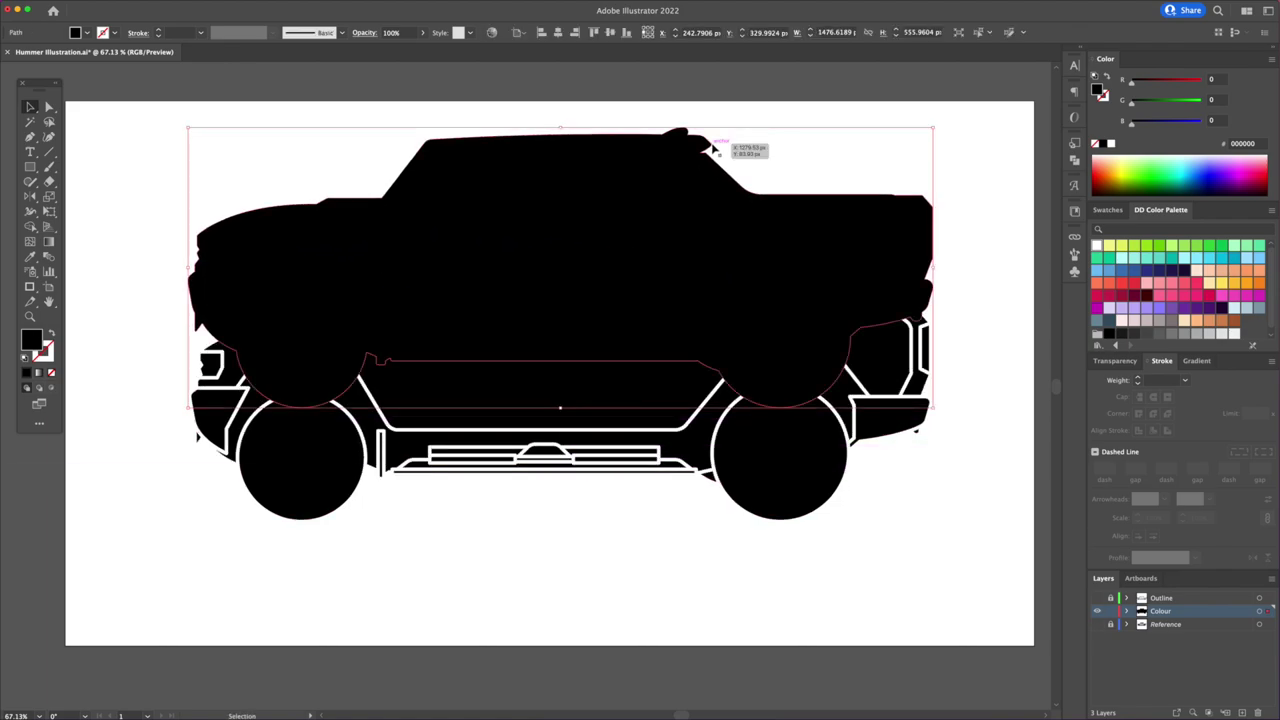
pyautogui.press('super+z')
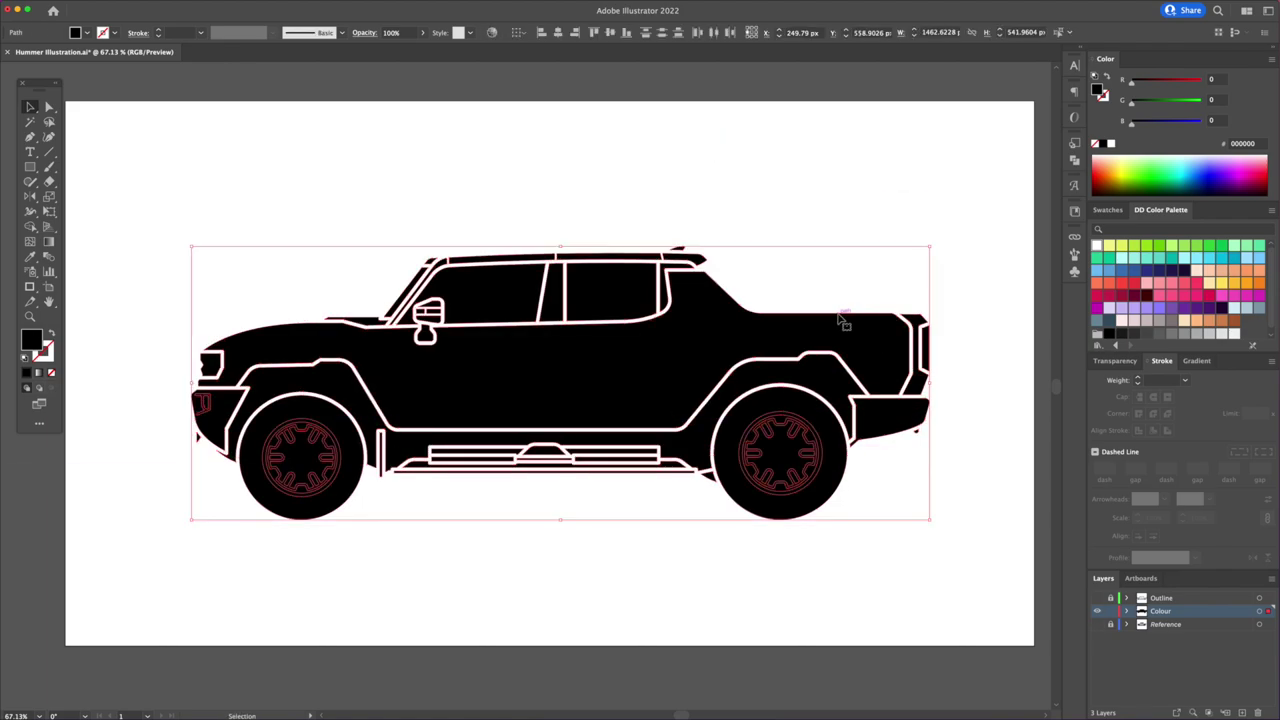
pyautogui.click(1211, 334)
pyautogui.click(904, 183)
# Draw a wide ellipse ground shadow and fill the front tyre dark grey behind the rim
pyautogui.click(1097, 597)
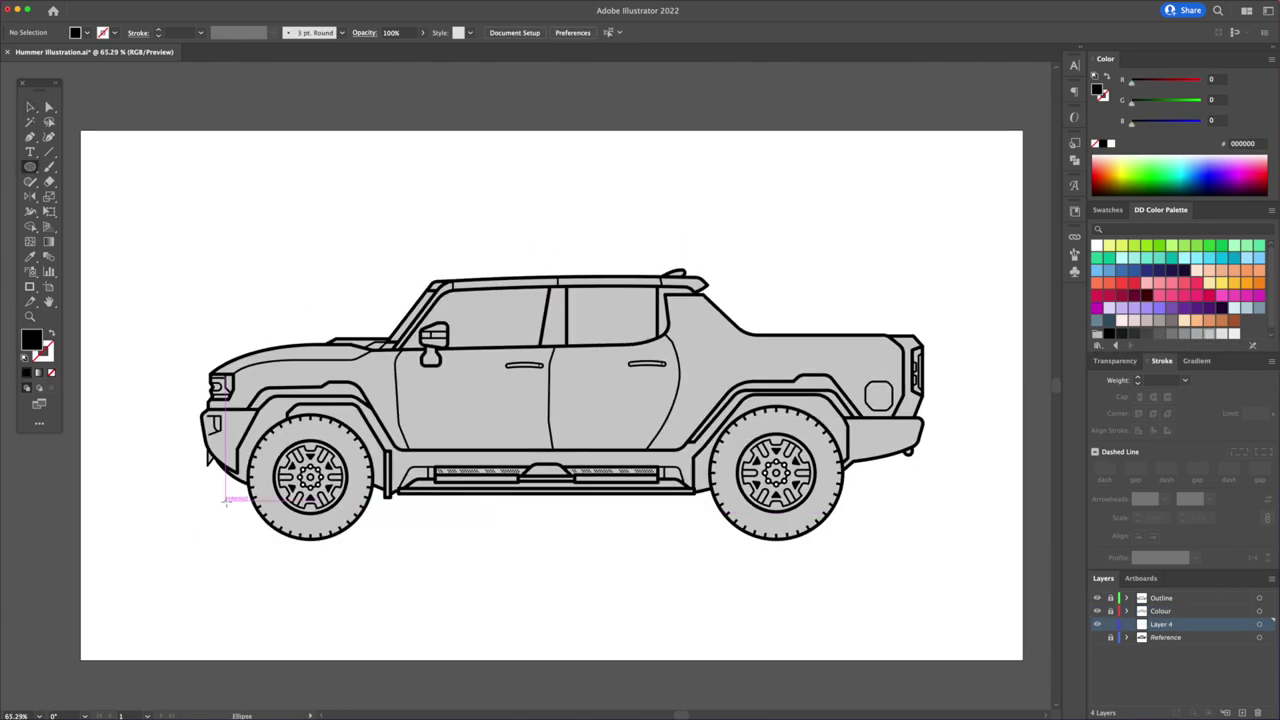
pyautogui.moveTo(226, 500); pyautogui.dragTo(967, 551)
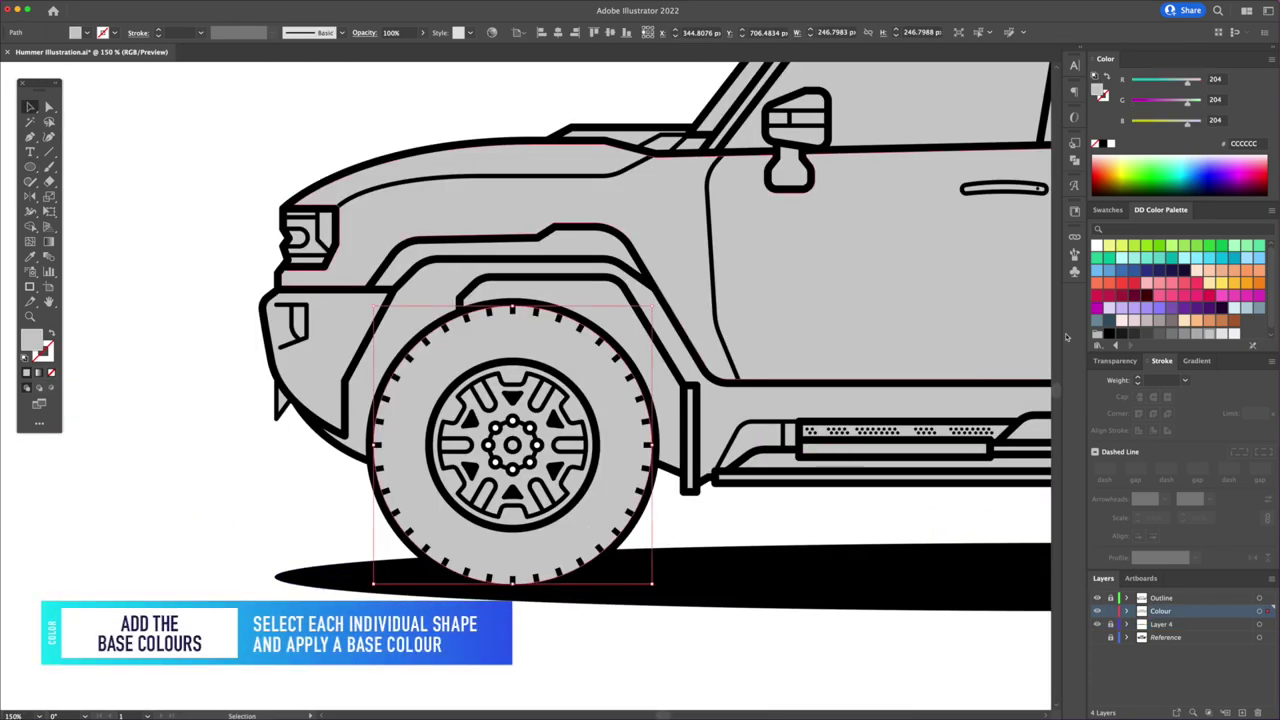
pyautogui.click(1145, 334)
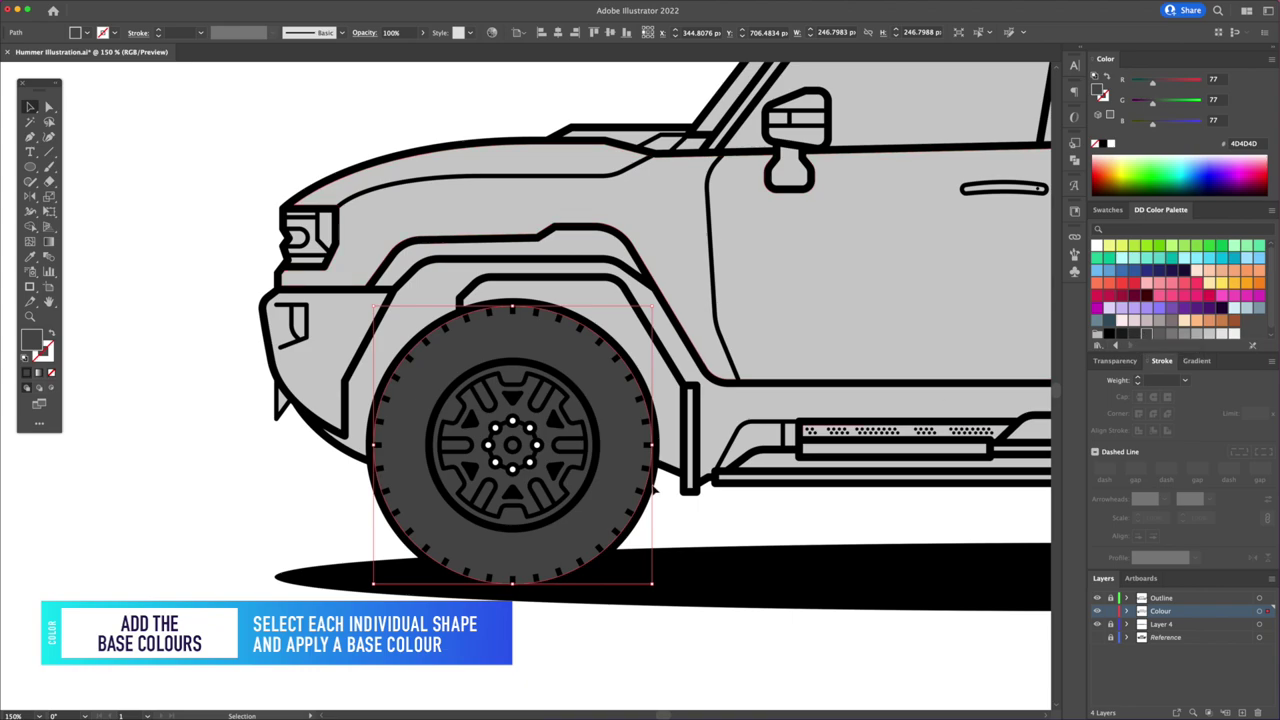
pyautogui.rightClick(607, 474)
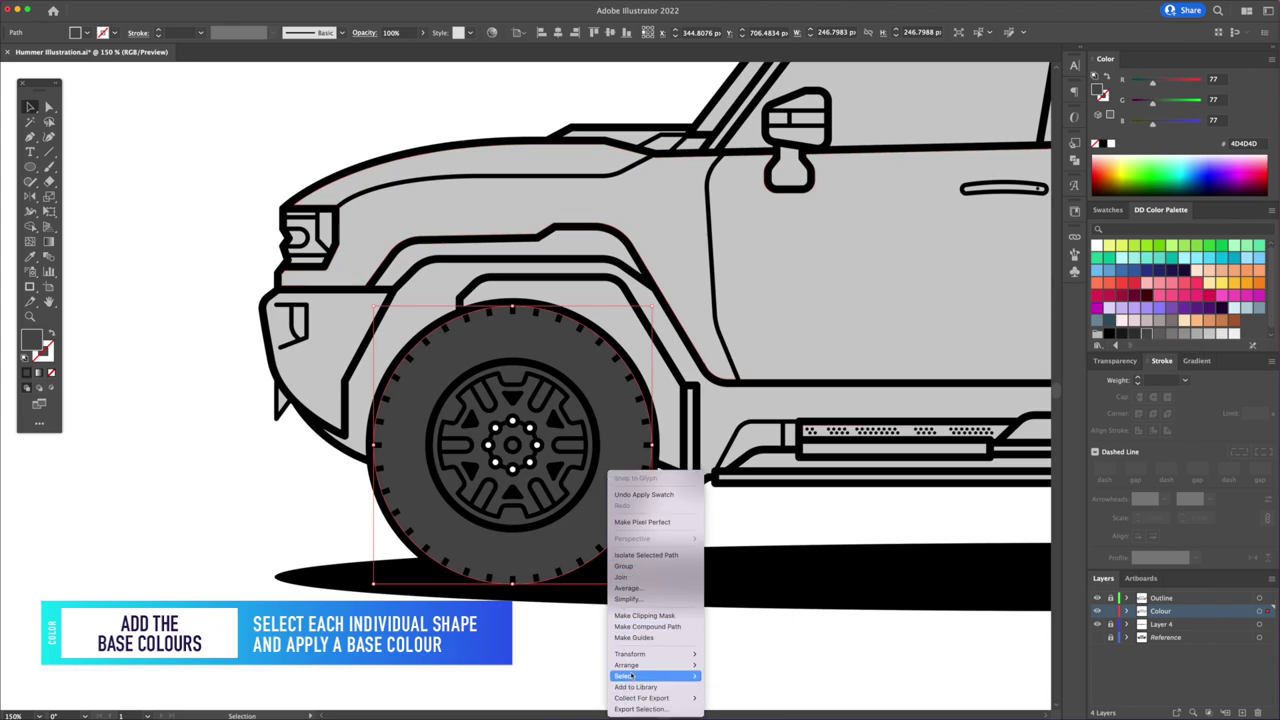
pyautogui.click(750, 692)
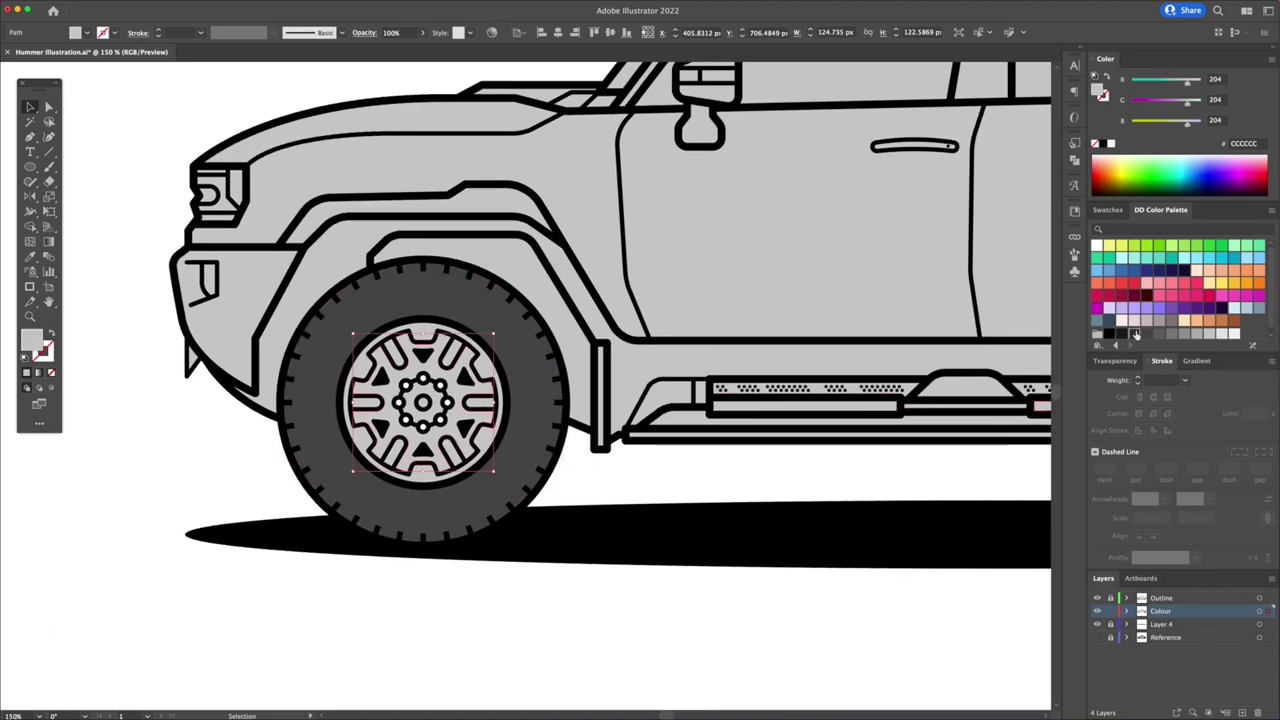
# Fill the wheel rim, rim spokes and both bumpers dark grey
pyautogui.click(1135, 334)
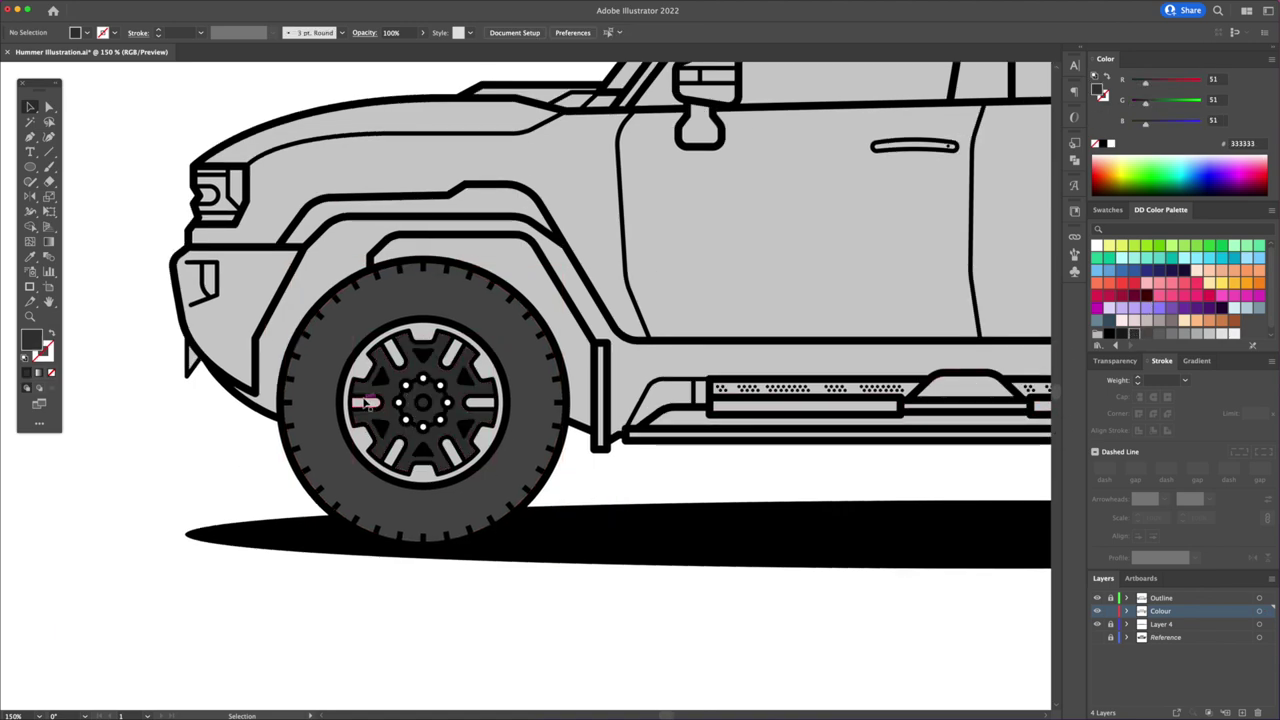
pyautogui.click(460, 358)
pyautogui.keyDown('shift'); pyautogui.click(435, 455); pyautogui.keyUp('shift')
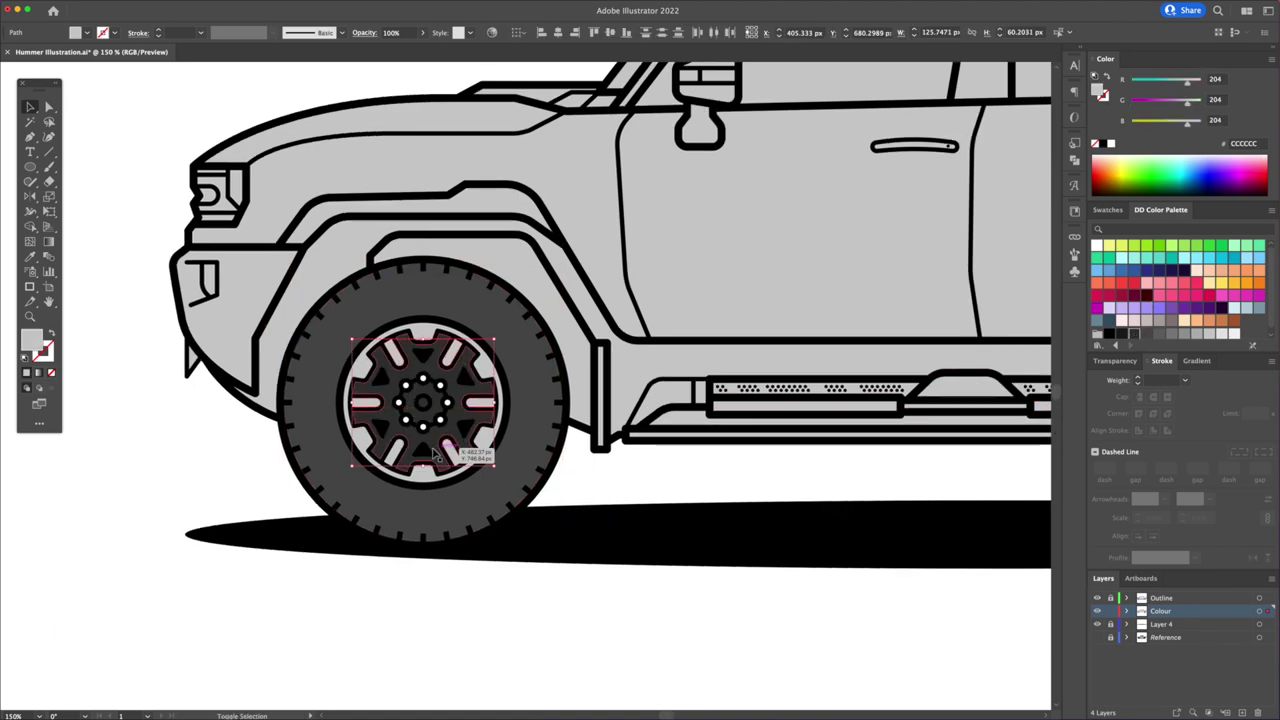
pyautogui.scroll(-5, 209, 423)
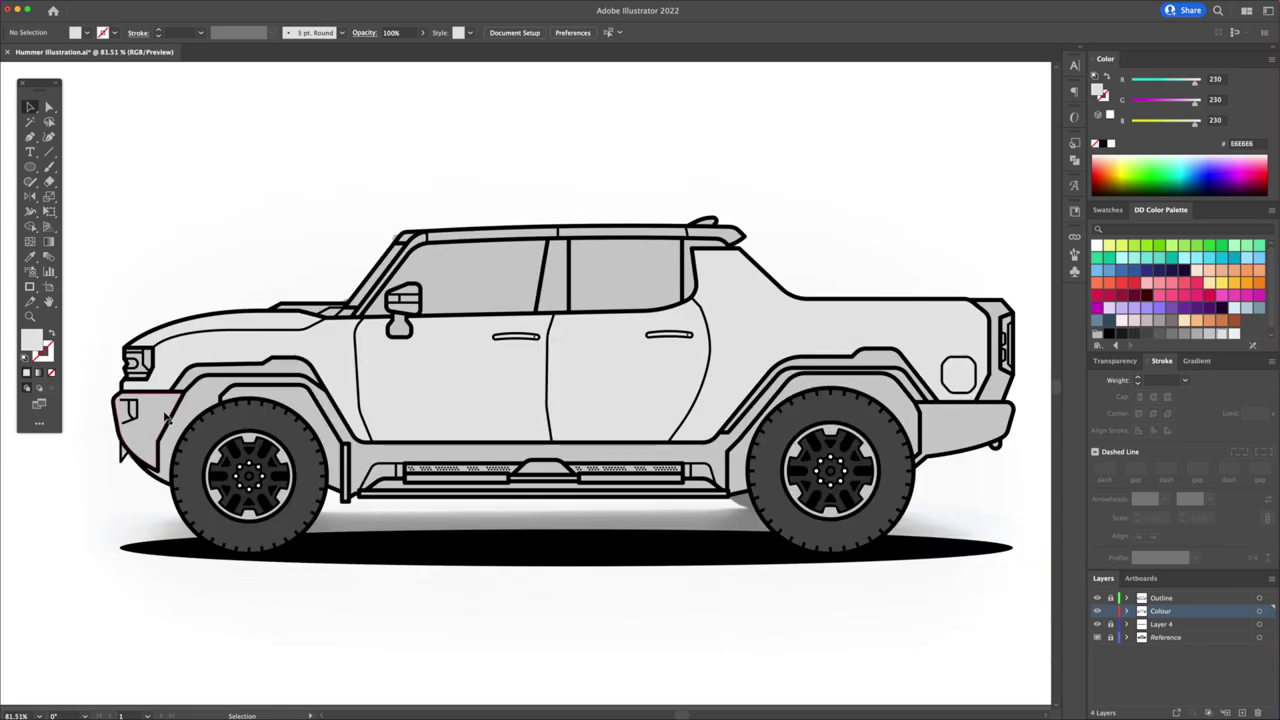
pyautogui.click(130, 420)
pyautogui.click(710, 183)
# Fill the window pillar, lower body side and tyres with #4D4D4D grey
pyautogui.click(652, 294)
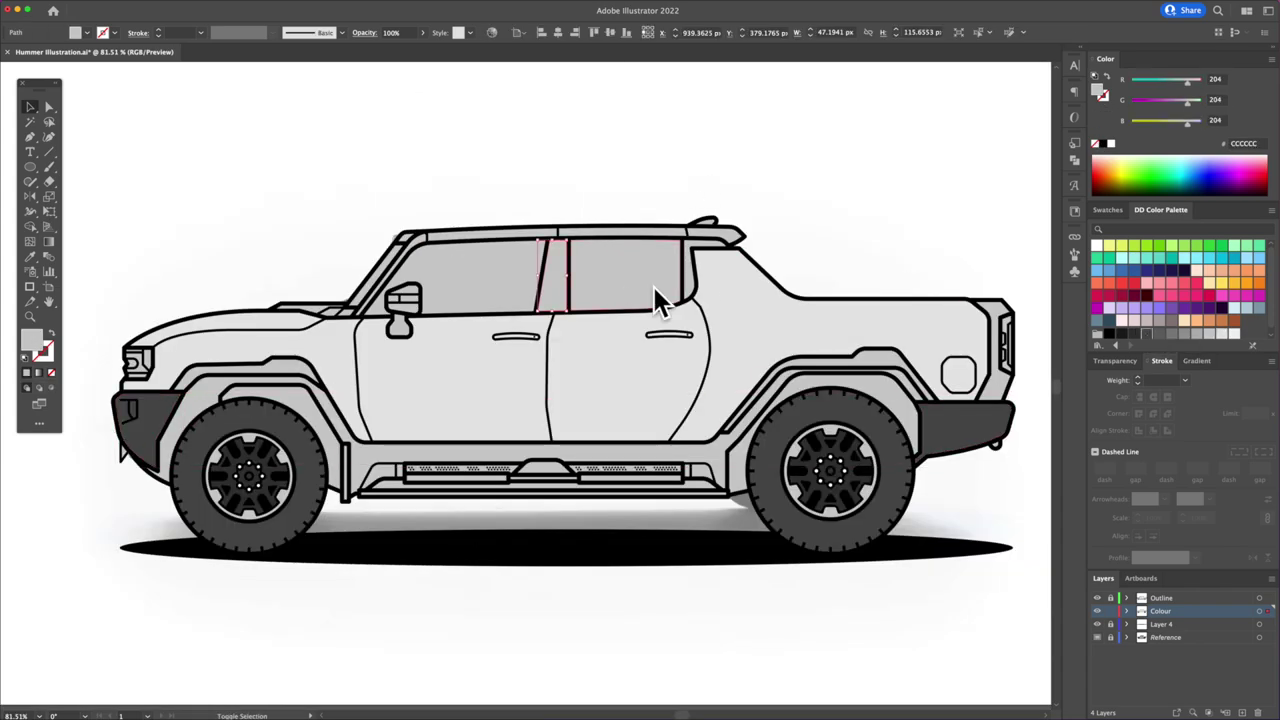
pyautogui.hotkey('ctrl', 'shift', ']')
pyautogui.click(870, 207)
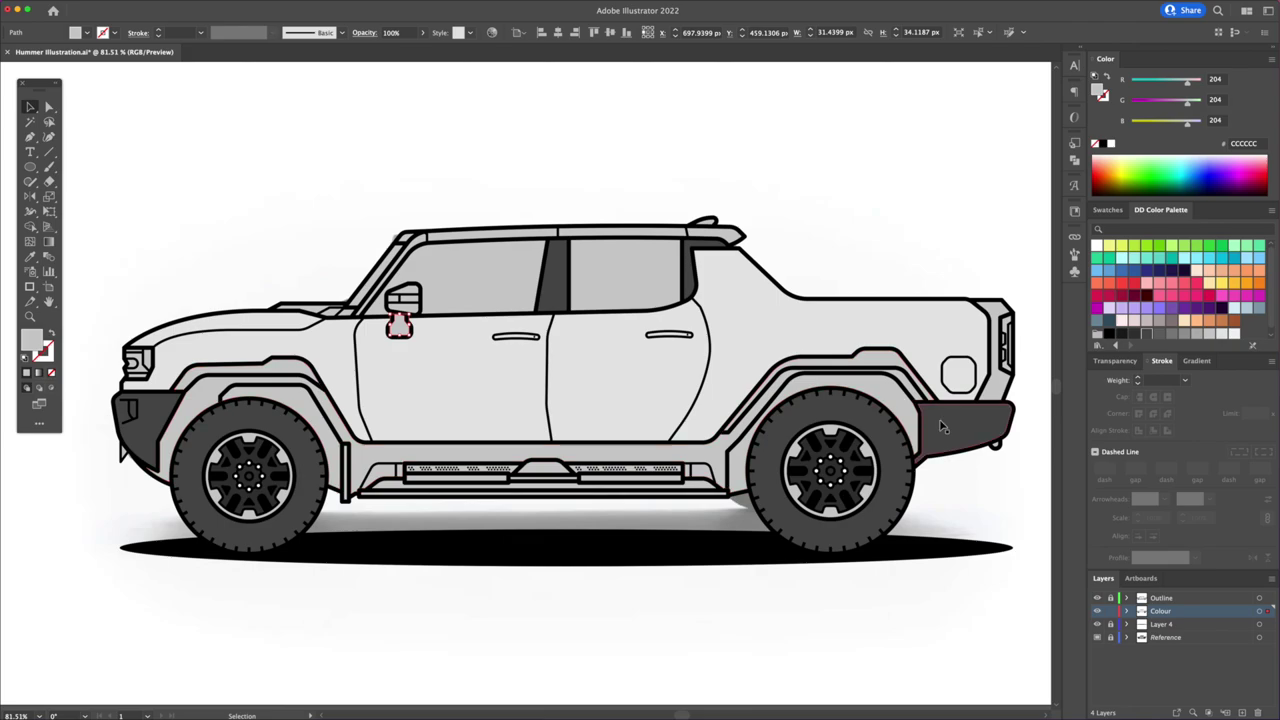
pyautogui.click(905, 430)
pyautogui.click(1133, 333)
pyautogui.click(878, 206)
pyautogui.click(810, 420)
pyautogui.click(842, 226)
# Darken the running-board step pieces and the hood vent
pyautogui.press('v')
pyautogui.click(444, 494)
pyautogui.press('super+equal')
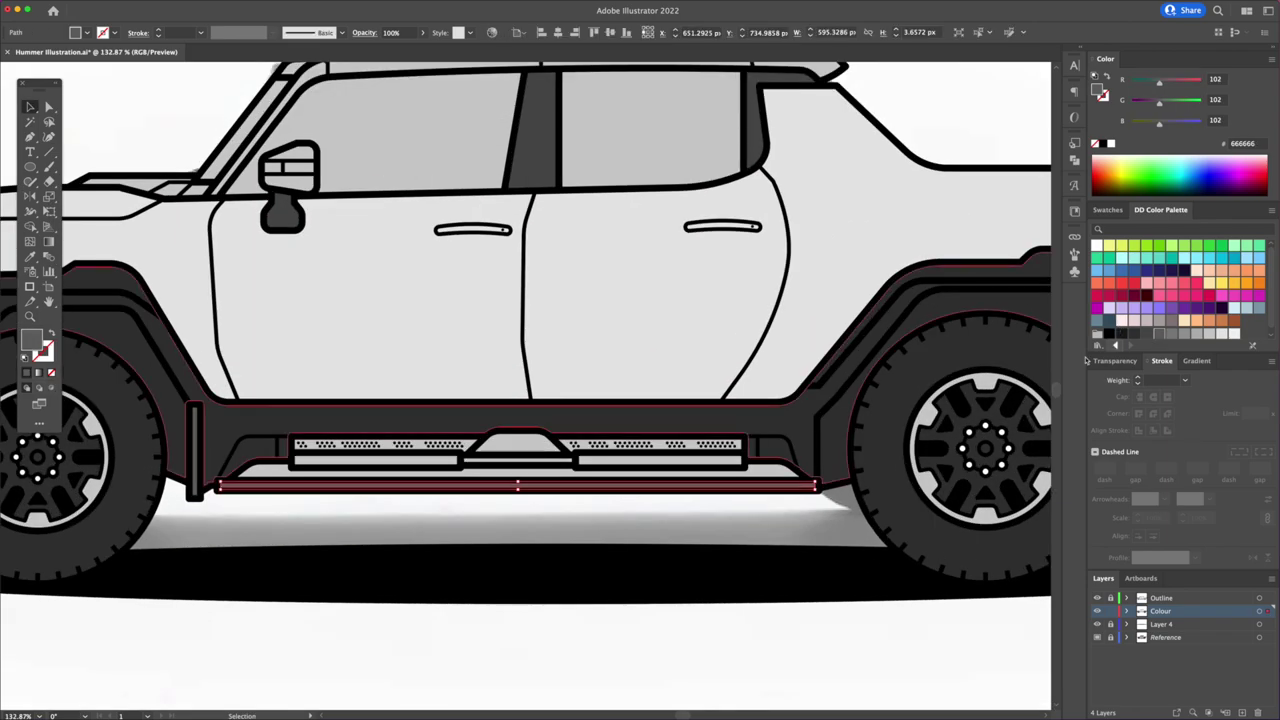
pyautogui.click(375, 461)
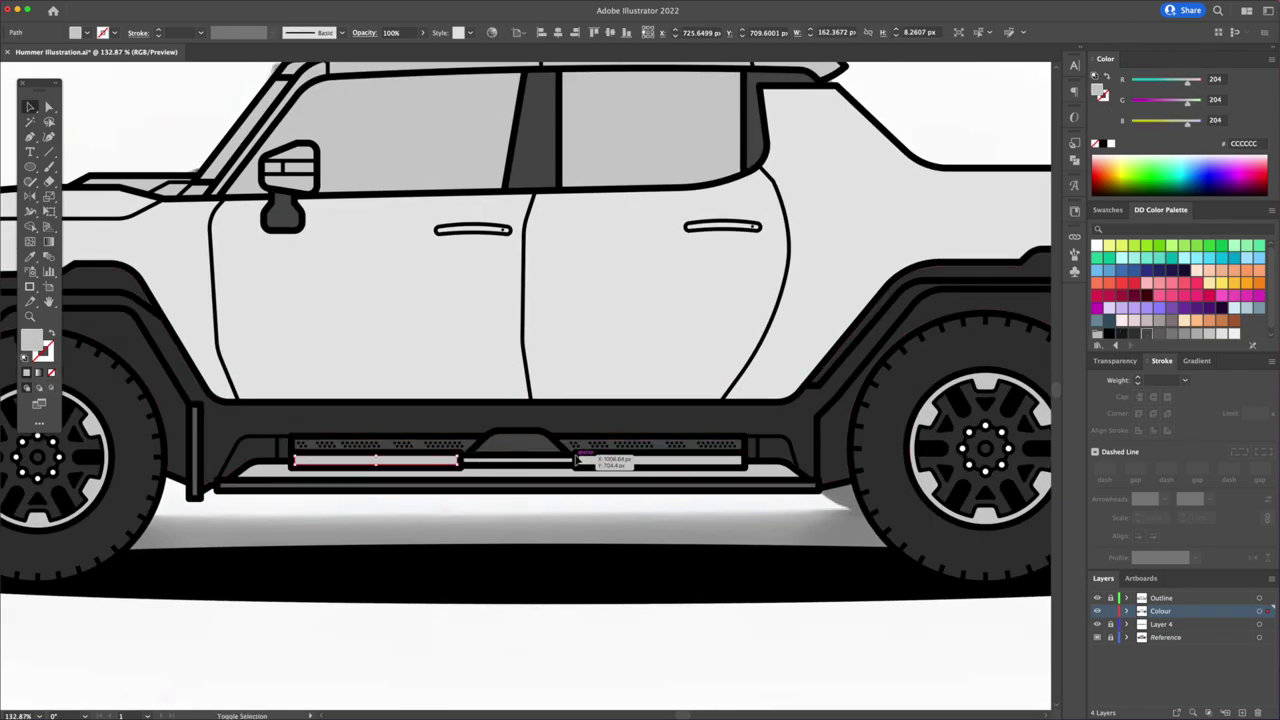
pyautogui.click(515, 460)
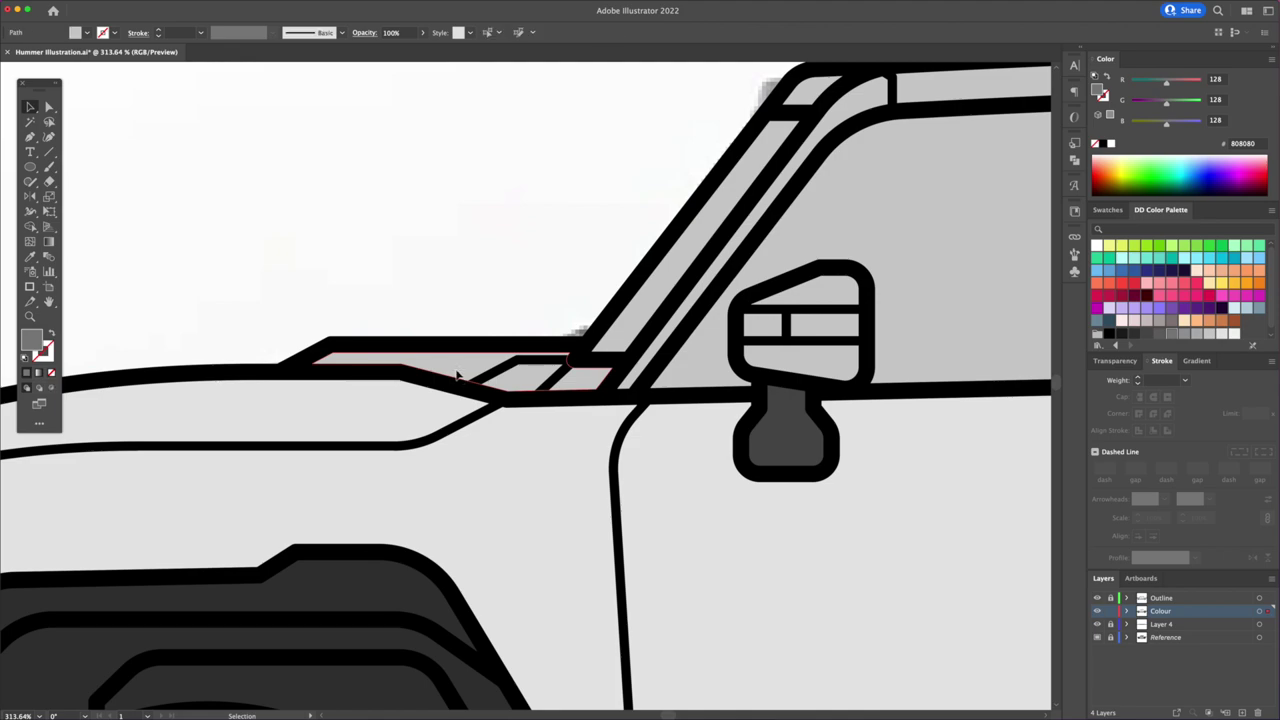
pyautogui.click(457, 375)
pyautogui.click(1143, 336)
pyautogui.hotkey('ctrl', '0')
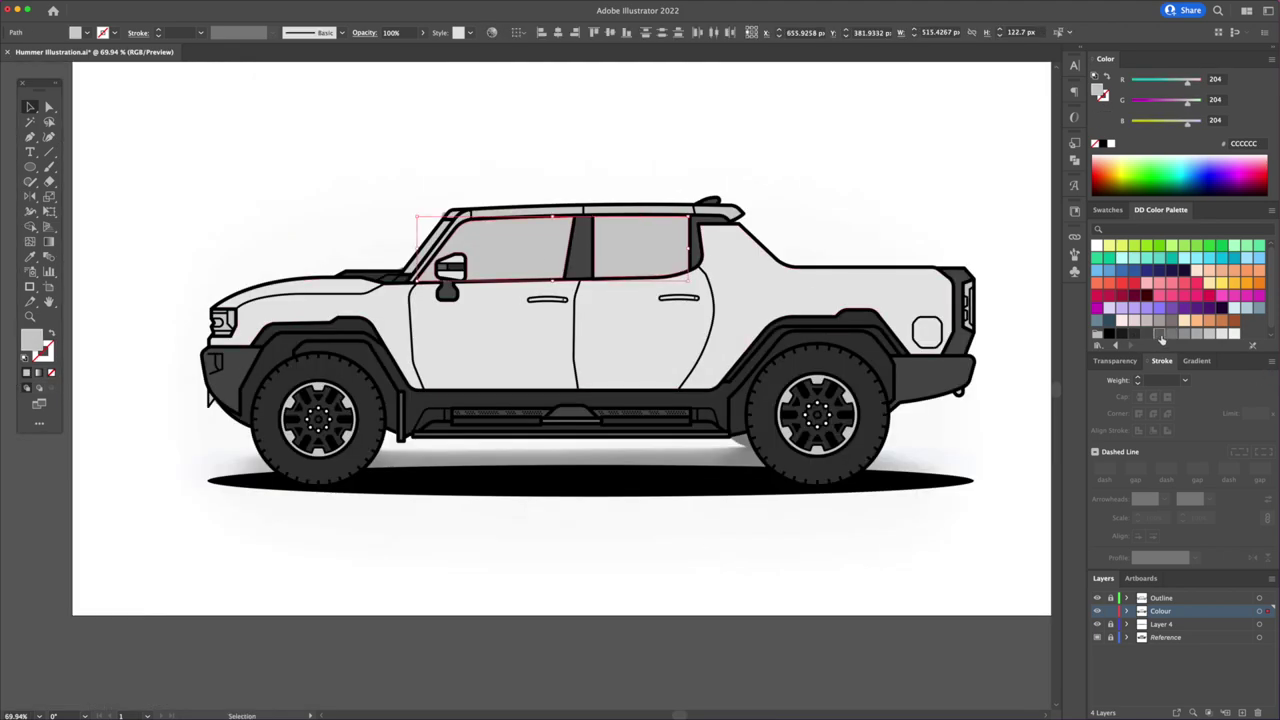
# Fill the side windows #4D4D4D and the roof frame a darker grey
pyautogui.click(1158, 338)
pyautogui.click(1143, 334)
pyautogui.click(840, 225)
pyautogui.click(620, 209)
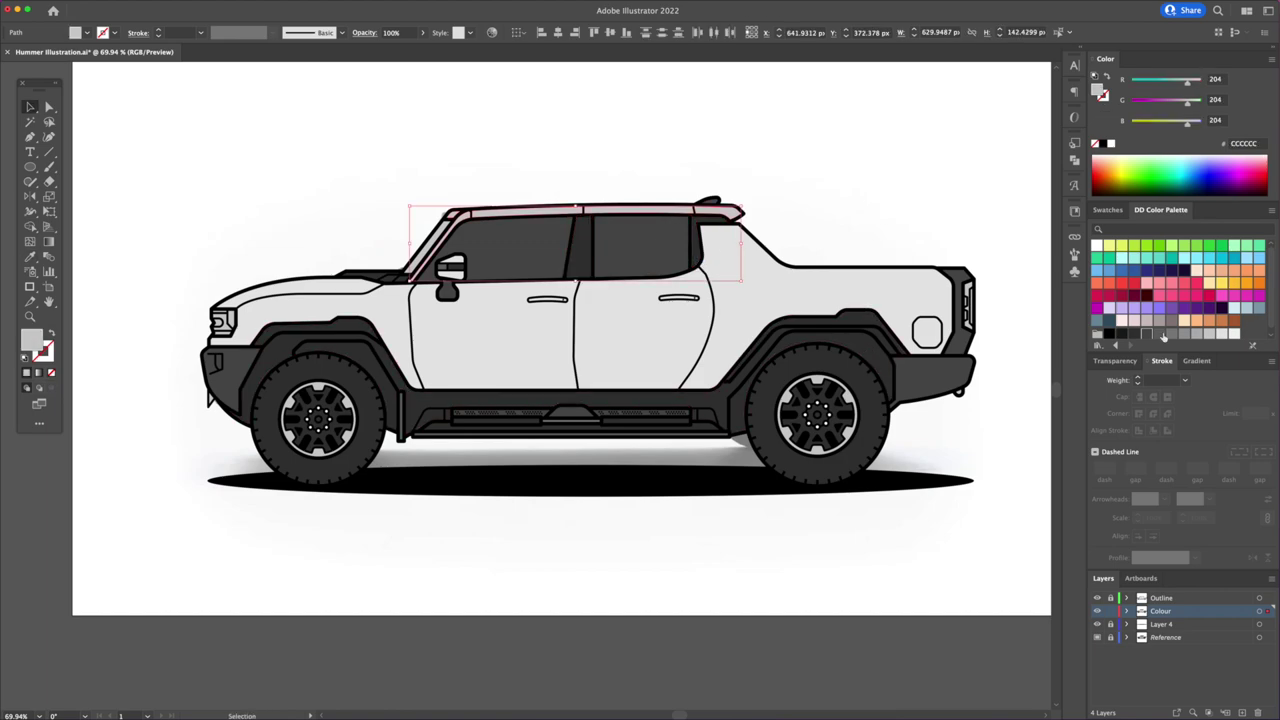
pyautogui.click(1165, 337)
pyautogui.click(886, 137)
# Send the front bumper behind the grille detail
pyautogui.moveTo(144, 367); pyautogui.dragTo(592, 363)
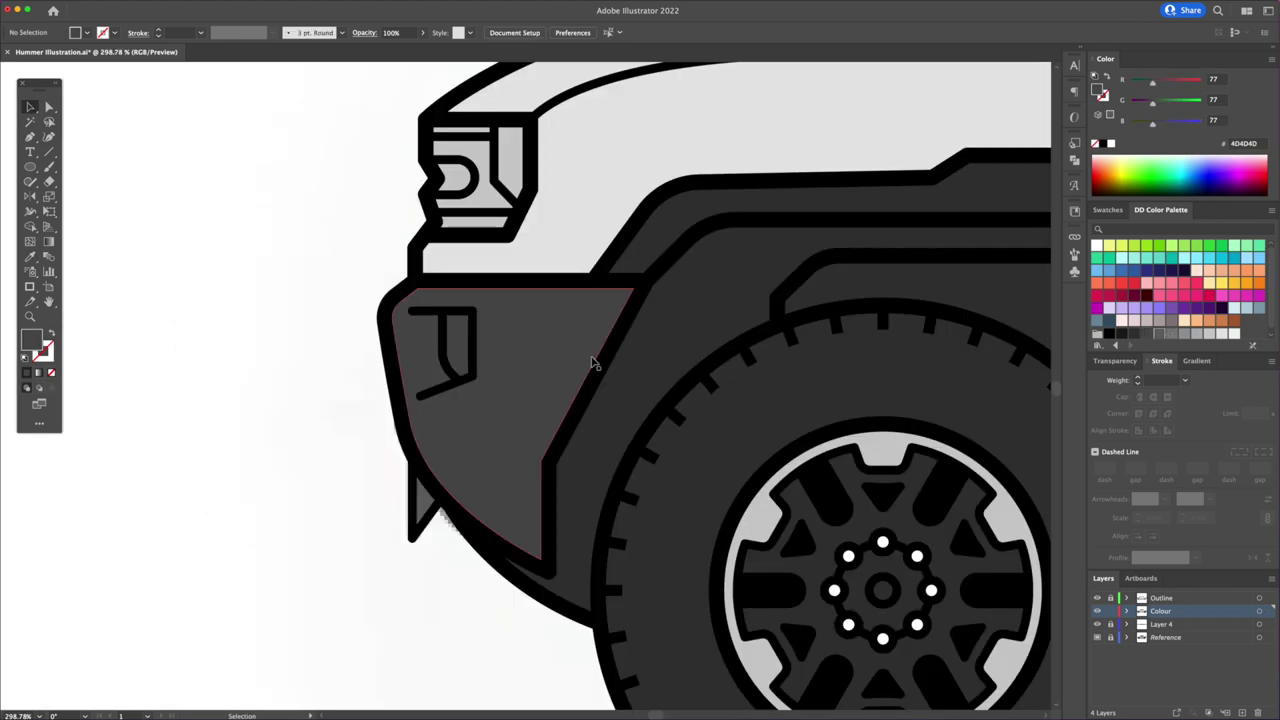
pyautogui.click(553, 366)
pyautogui.rightClick(538, 357)
pyautogui.moveTo(557, 550)
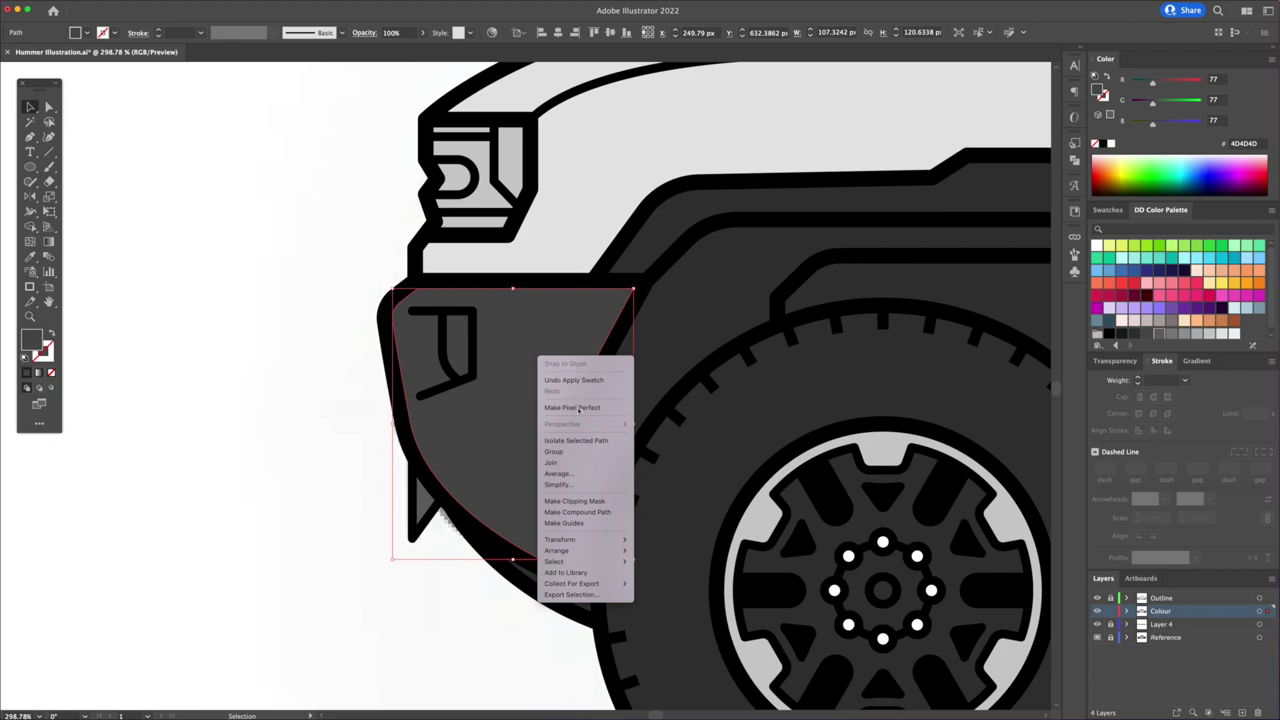
pyautogui.click(667, 584)
pyautogui.click(300, 357)
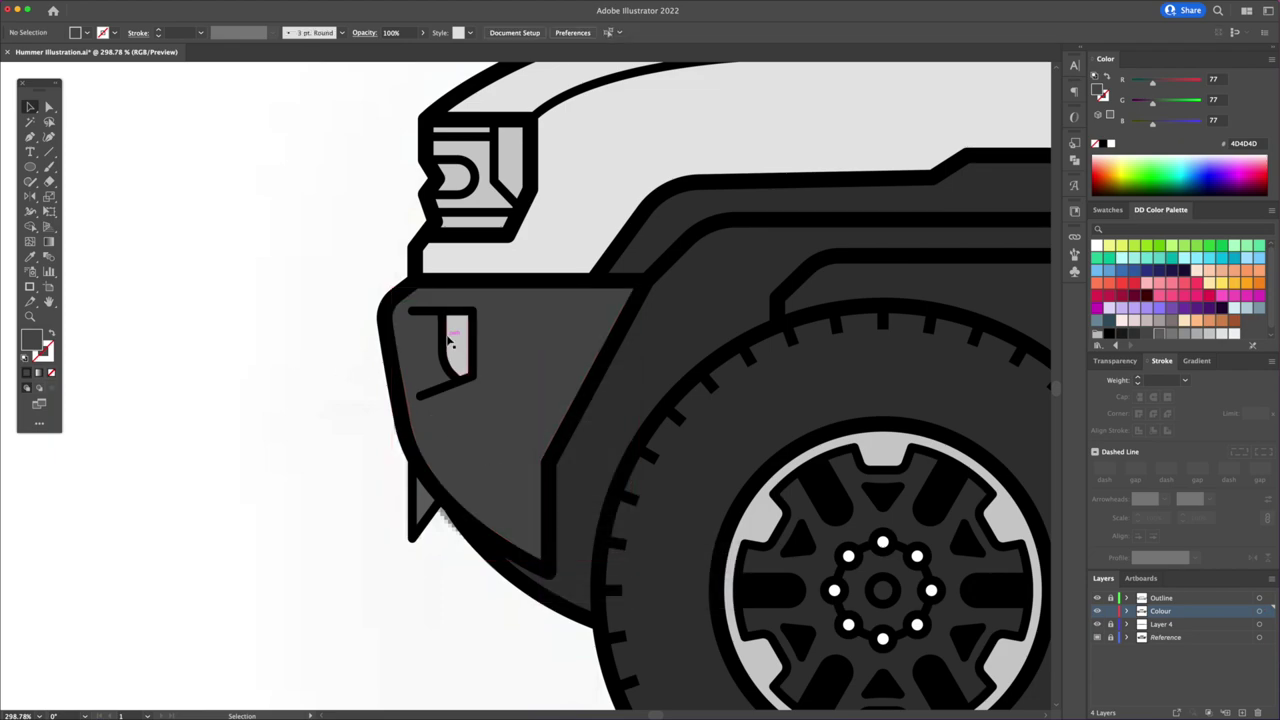
pyautogui.click(455, 337)
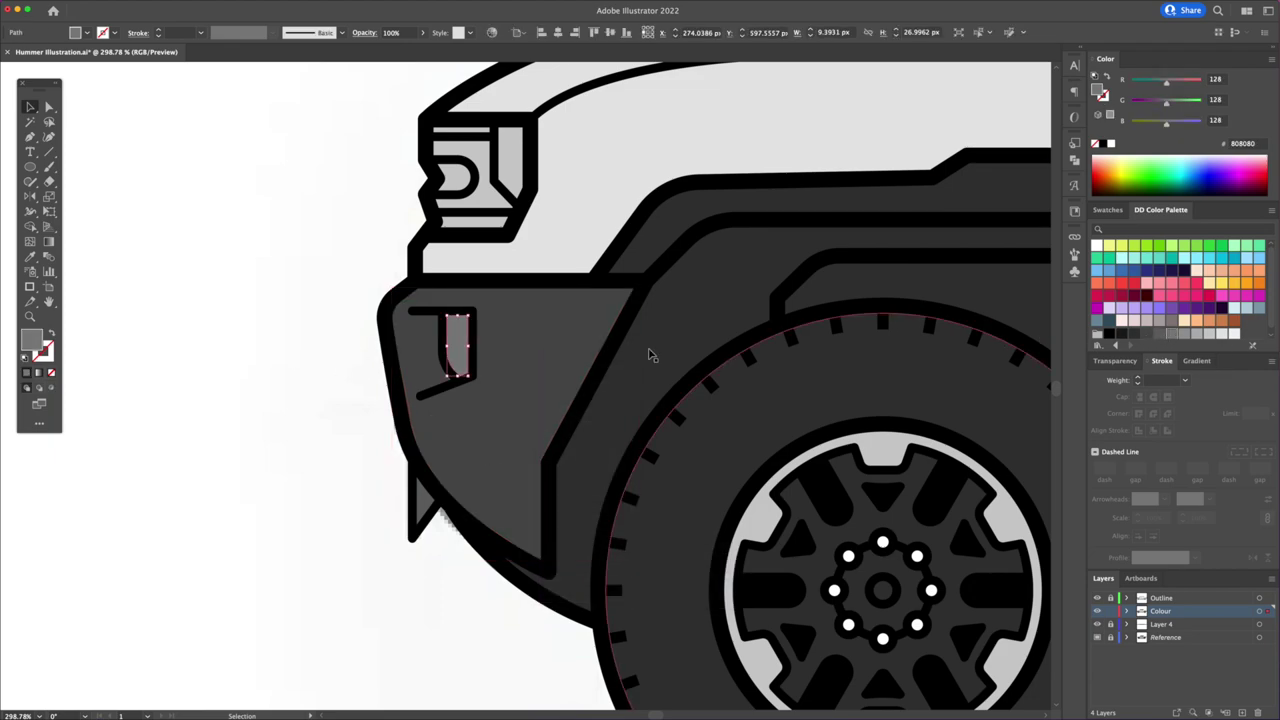
# Draw an orange triangle segment in the headlight with the Pen tool
pyautogui.press('p')
pyautogui.click(500, 255)
pyautogui.click(520, 303)
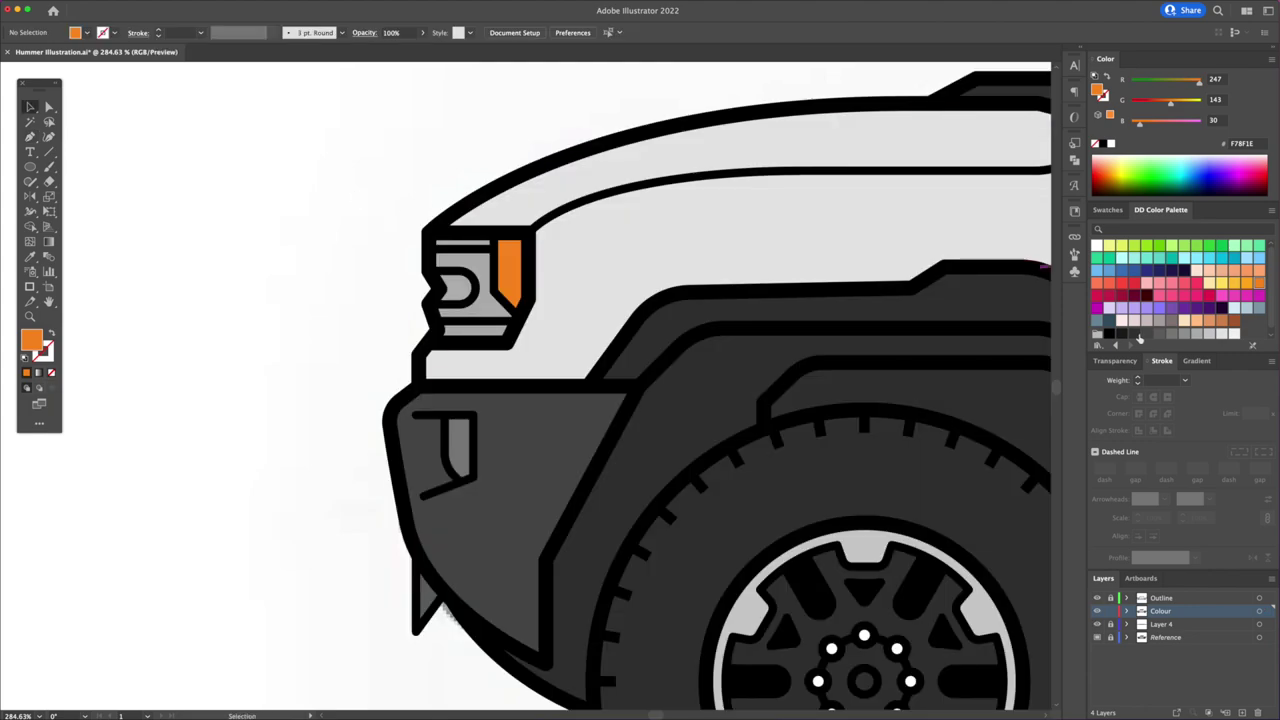
# Draw a dark inner shape inside the headlight
pyautogui.click(460, 273)
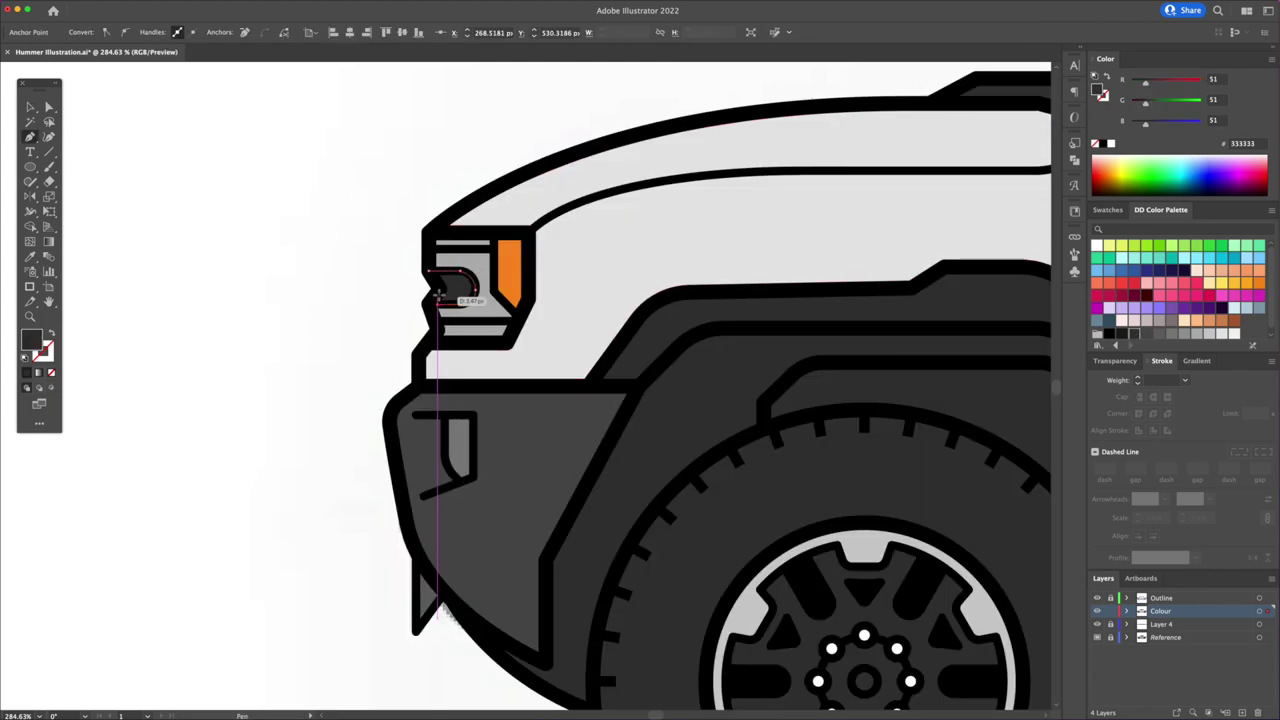
pyautogui.click(430, 272)
pyautogui.press('v')
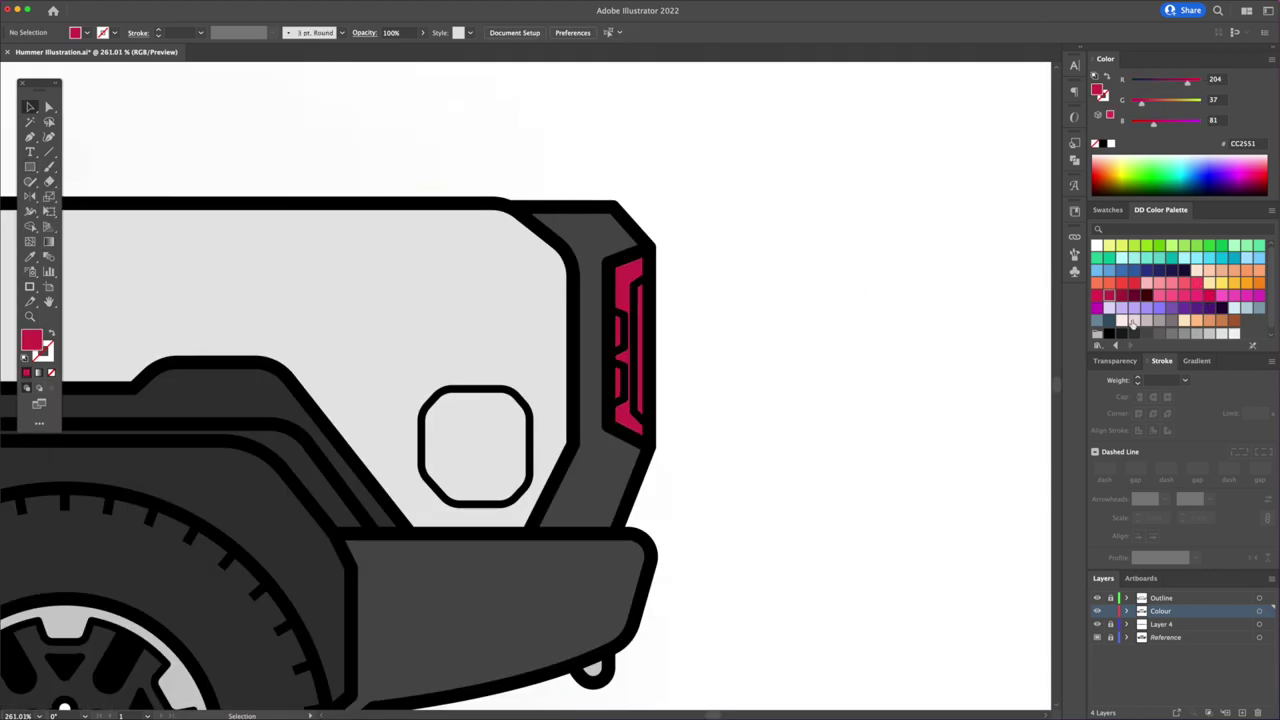
# Duplicate the red tail-light piece directly below the original
pyautogui.press('z')
pyautogui.moveTo(536, 296); pyautogui.dragTo(680, 277)
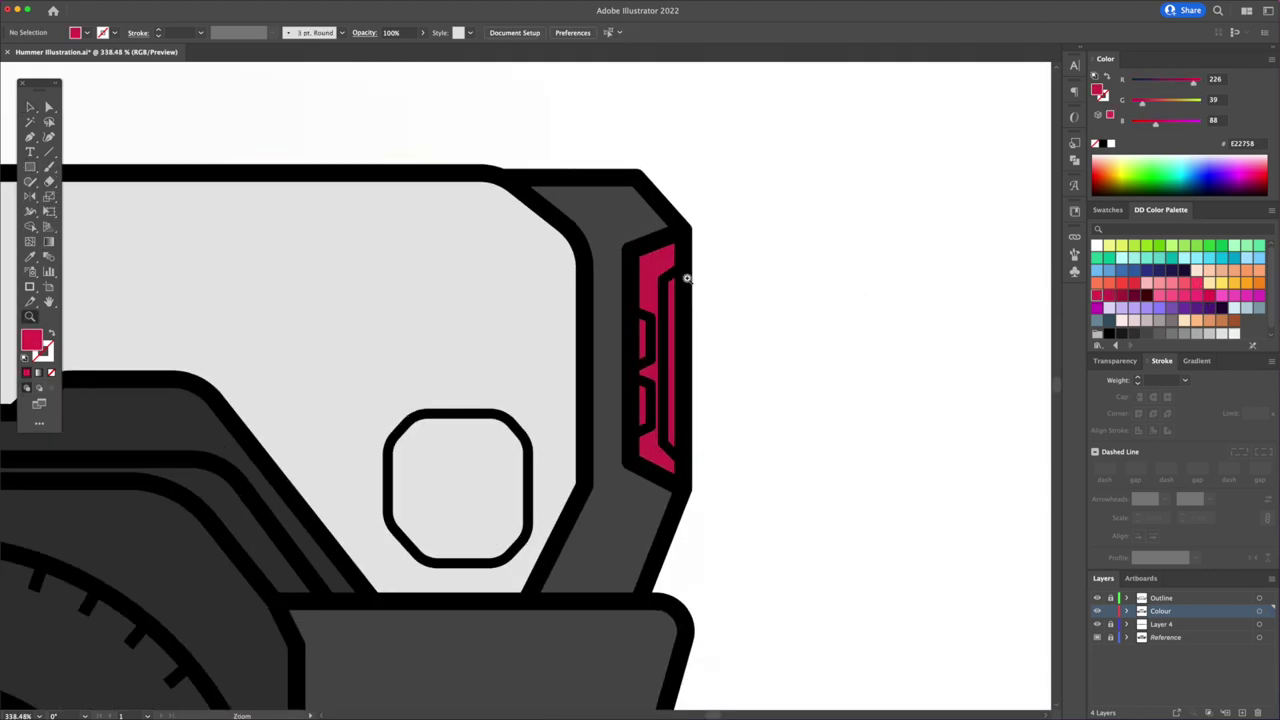
pyautogui.press('p')
pyautogui.moveTo(640, 350); pyautogui.dragTo(640, 410)
pyautogui.hotkey('ctrl', 'shift', 'a')
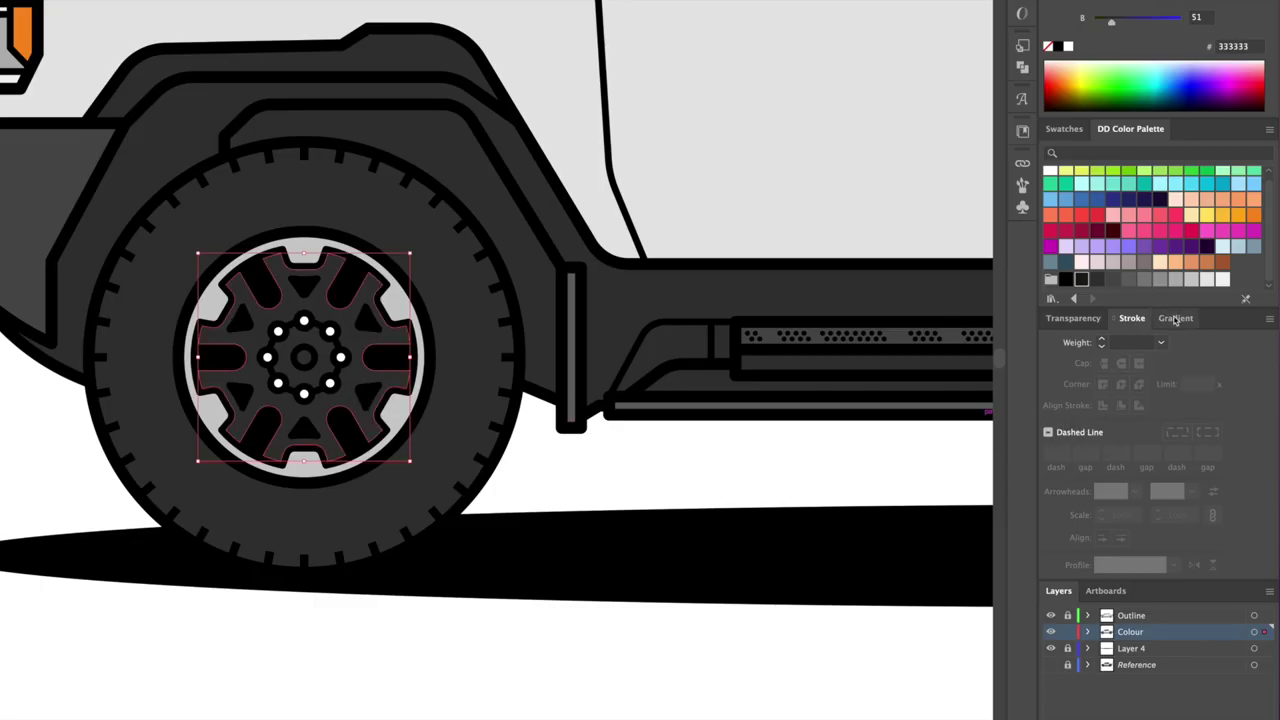
# Give the front wheel rim a dark-grey linear gradient running vertically
pyautogui.click(1176, 318)
pyautogui.click(1120, 344)
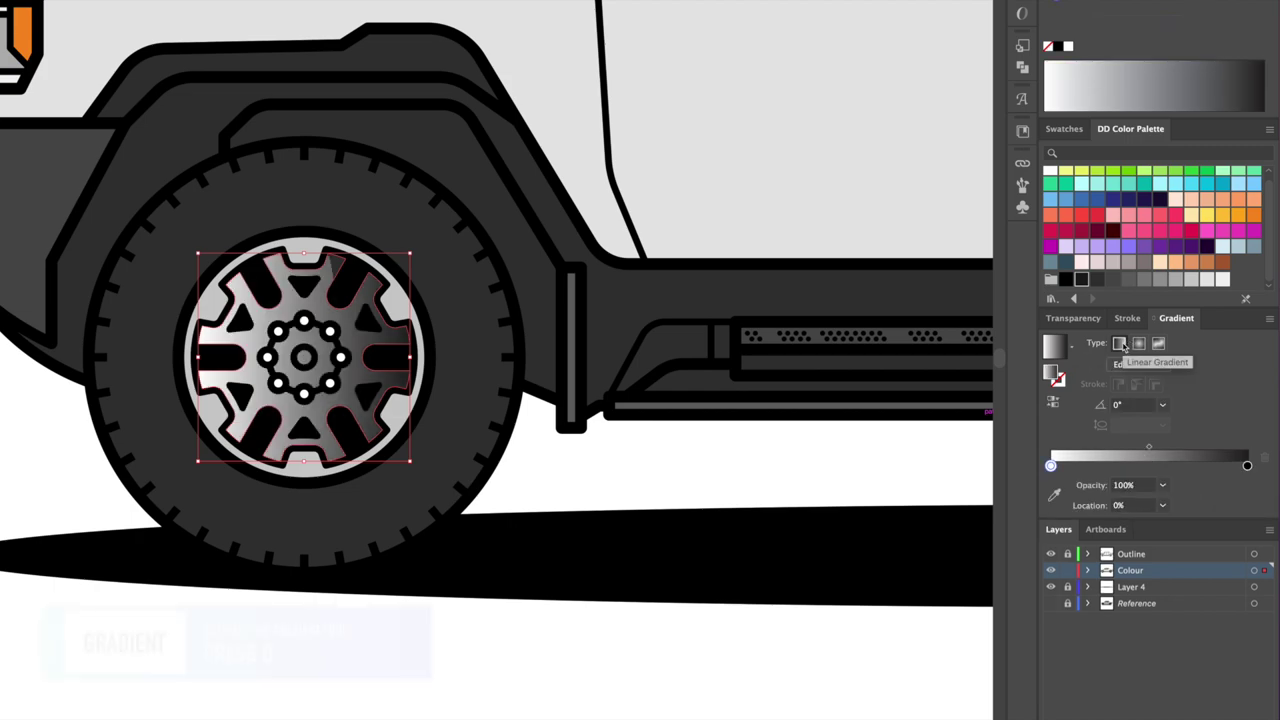
pyautogui.moveTo(1052, 466); pyautogui.dragTo(1087, 482)
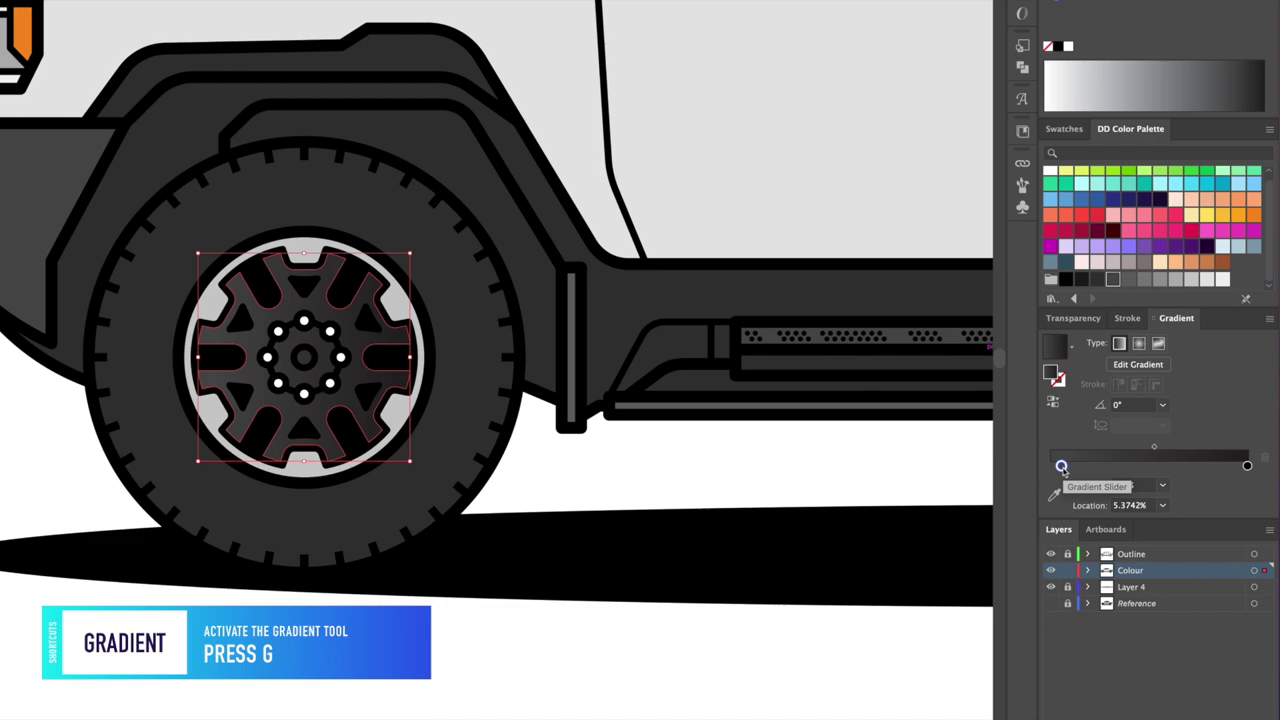
pyautogui.press('g')
pyautogui.moveTo(309, 350); pyautogui.dragTo(310, 408)
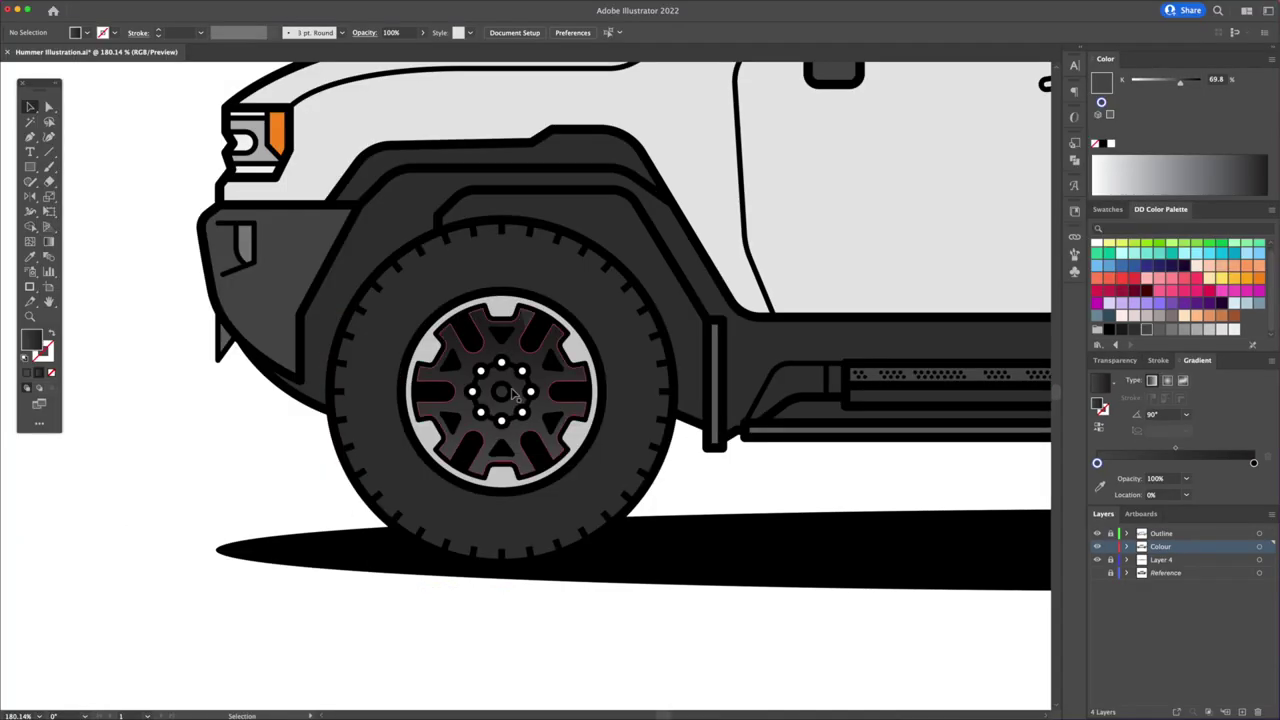
# Add an offset, slightly enlarged rim circle copy and darken the rim circles for shadow
pyautogui.click(503, 398)
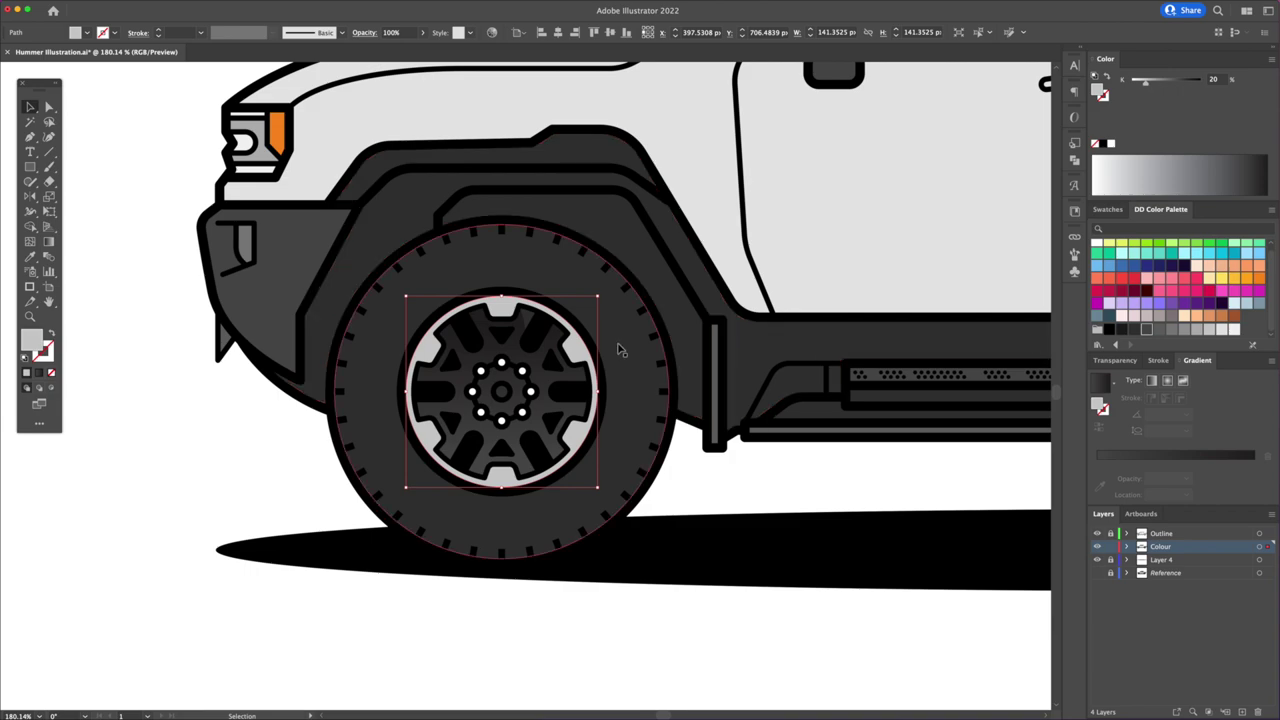
pyautogui.moveTo(591, 339); pyautogui.dragTo(592, 303)
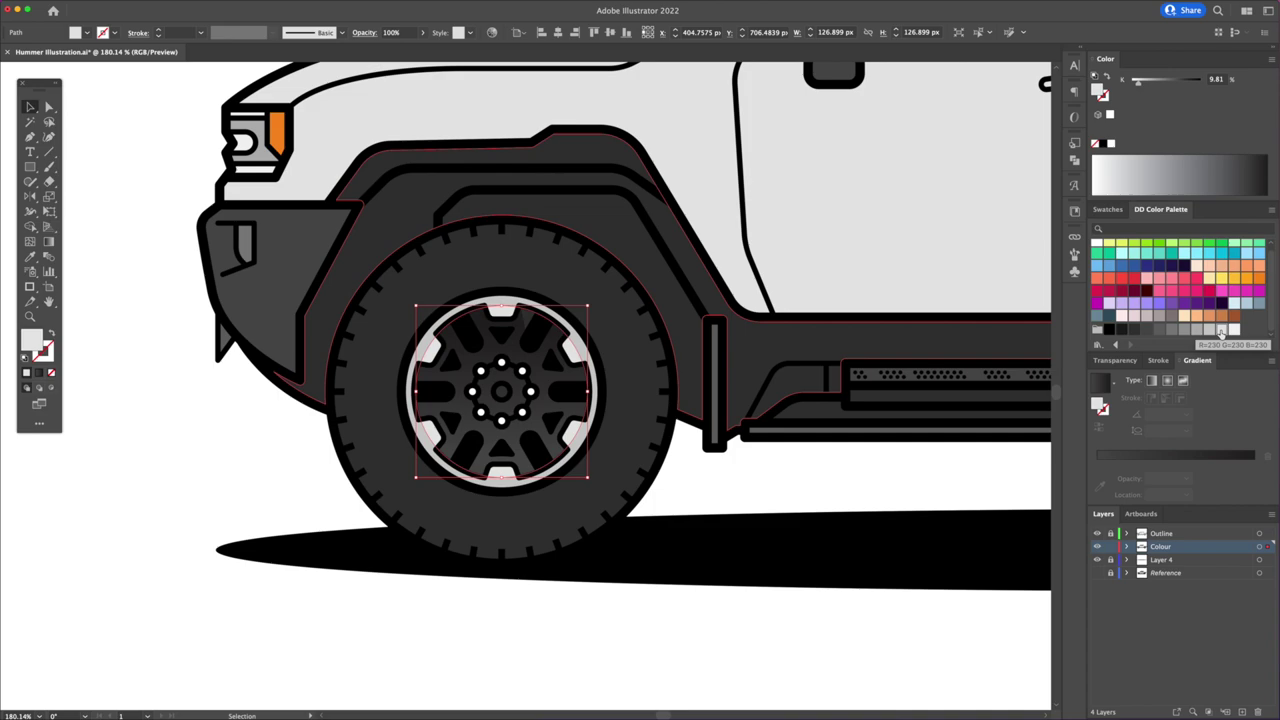
pyautogui.moveTo(587, 477)
pyautogui.mouseDown()
pyautogui.moveTo(611, 496)
pyautogui.moveTo(590, 452)
pyautogui.mouseUp()
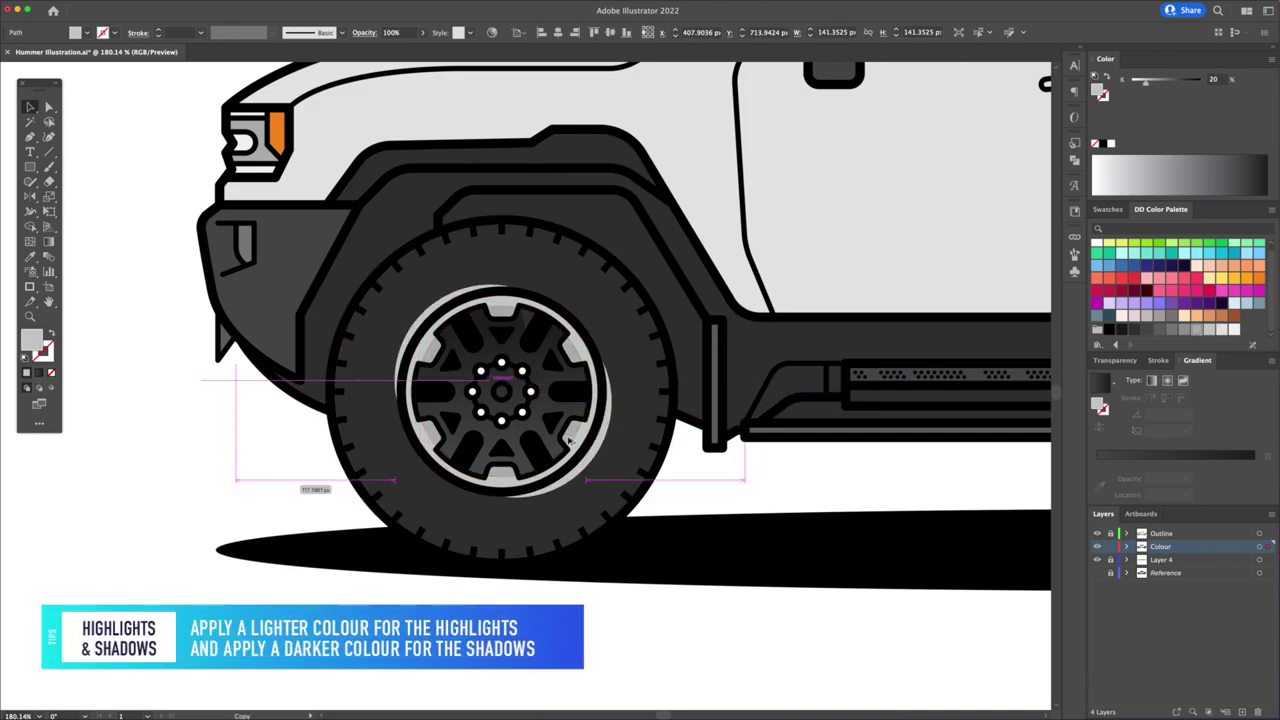
pyautogui.click(1121, 330)
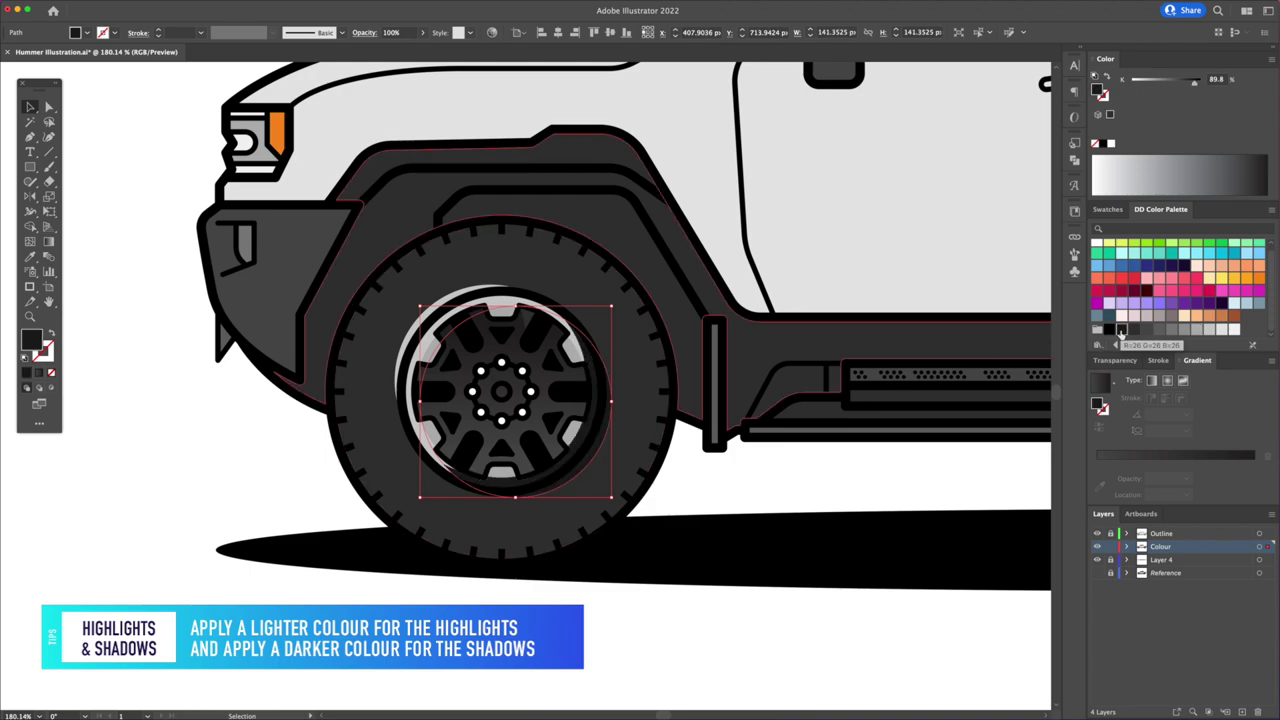
pyautogui.click(1175, 332)
pyautogui.click(1159, 330)
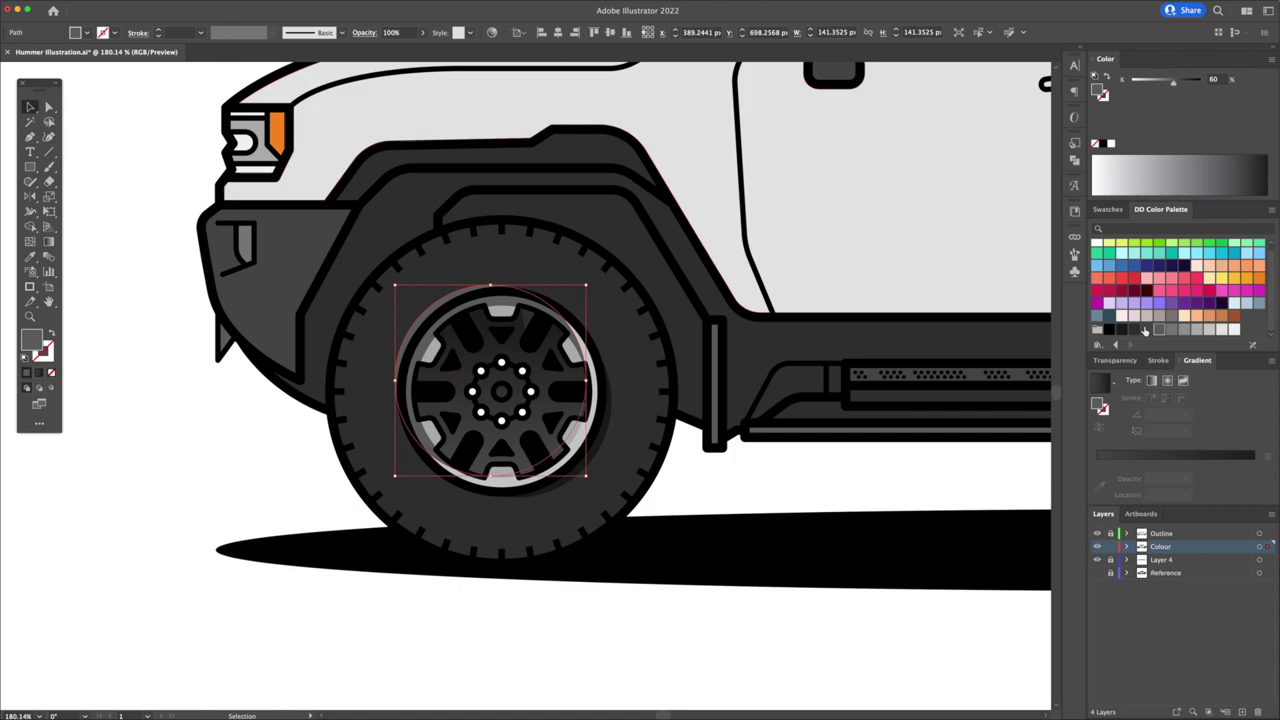
pyautogui.click(639, 622)
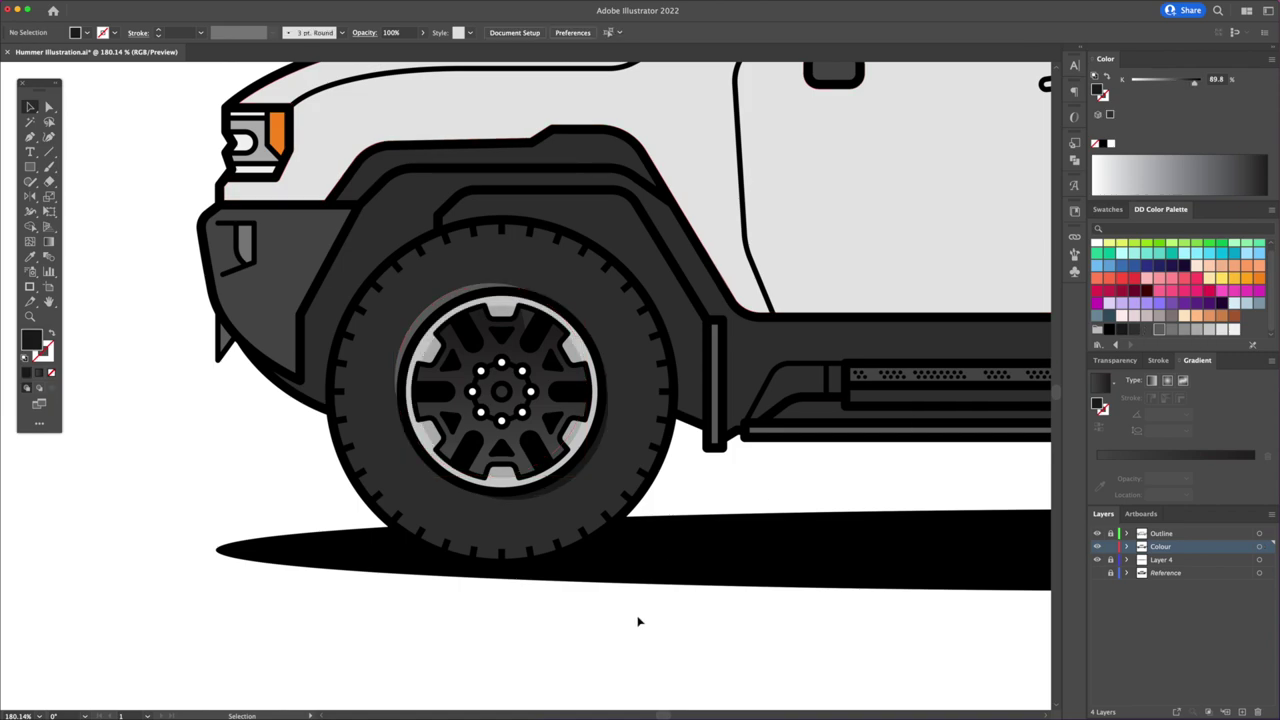
pyautogui.click(601, 504)
pyautogui.click(613, 272)
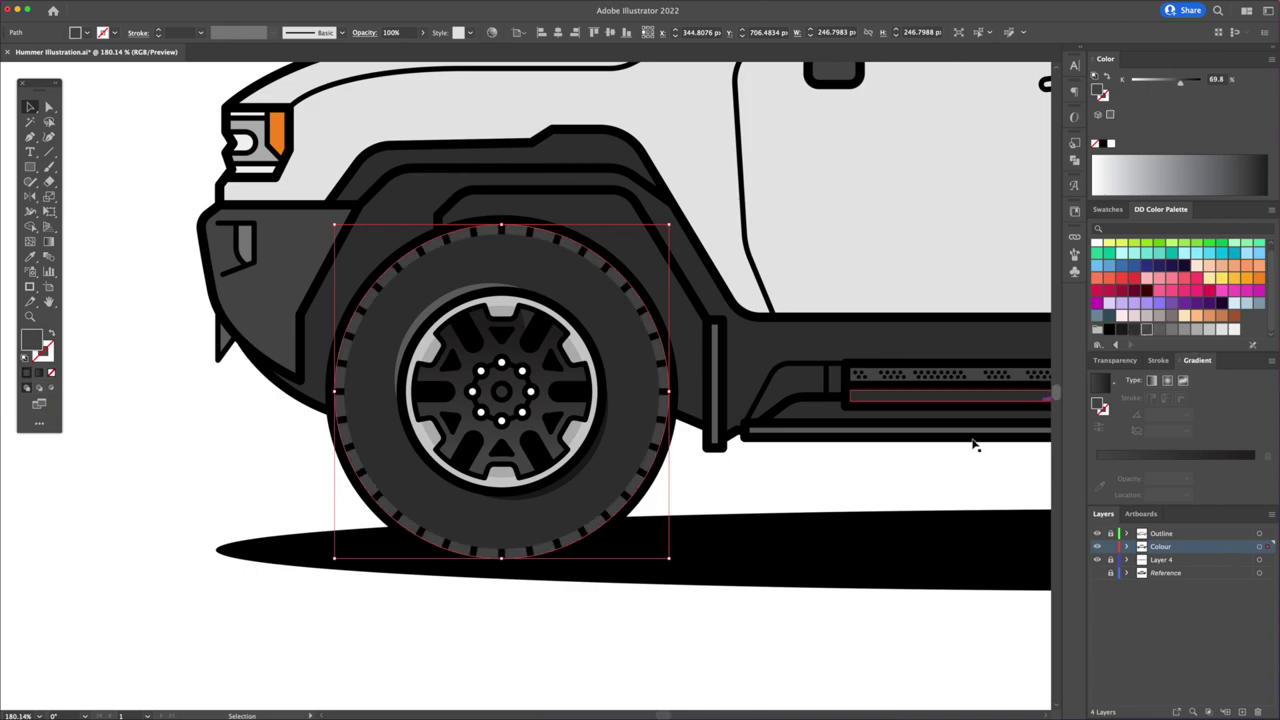
# Apply a radial gradient to the tyre with its centre moved lower
pyautogui.click(1167, 381)
pyautogui.press('g')
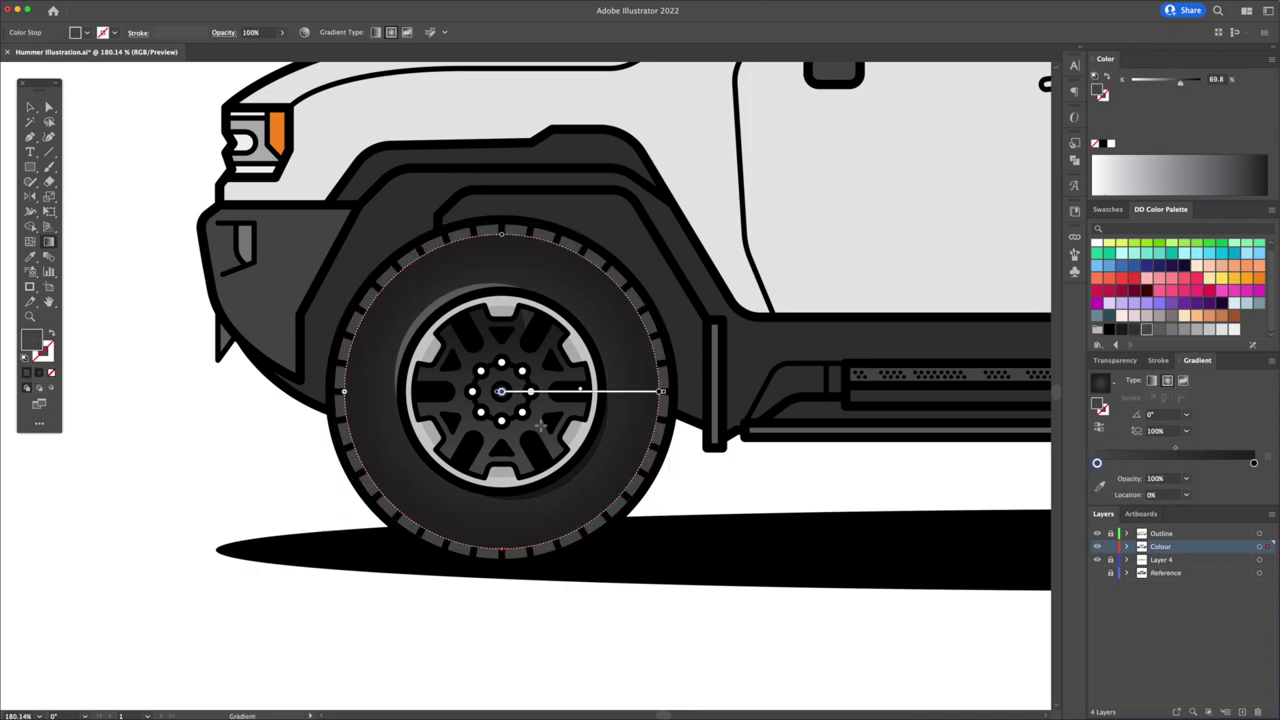
pyautogui.moveTo(502, 417); pyautogui.dragTo(500, 612)
pyautogui.scroll(-3, 543, 606)
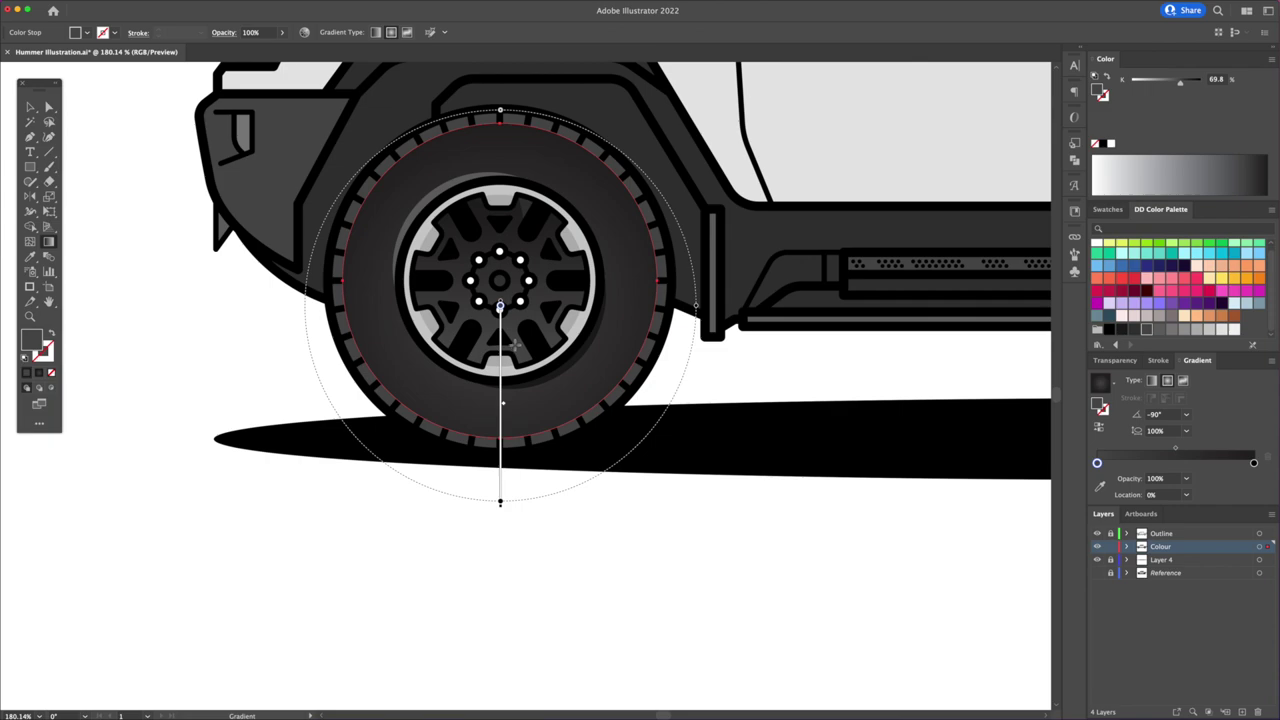
pyautogui.moveTo(505, 338); pyautogui.dragTo(503, 413)
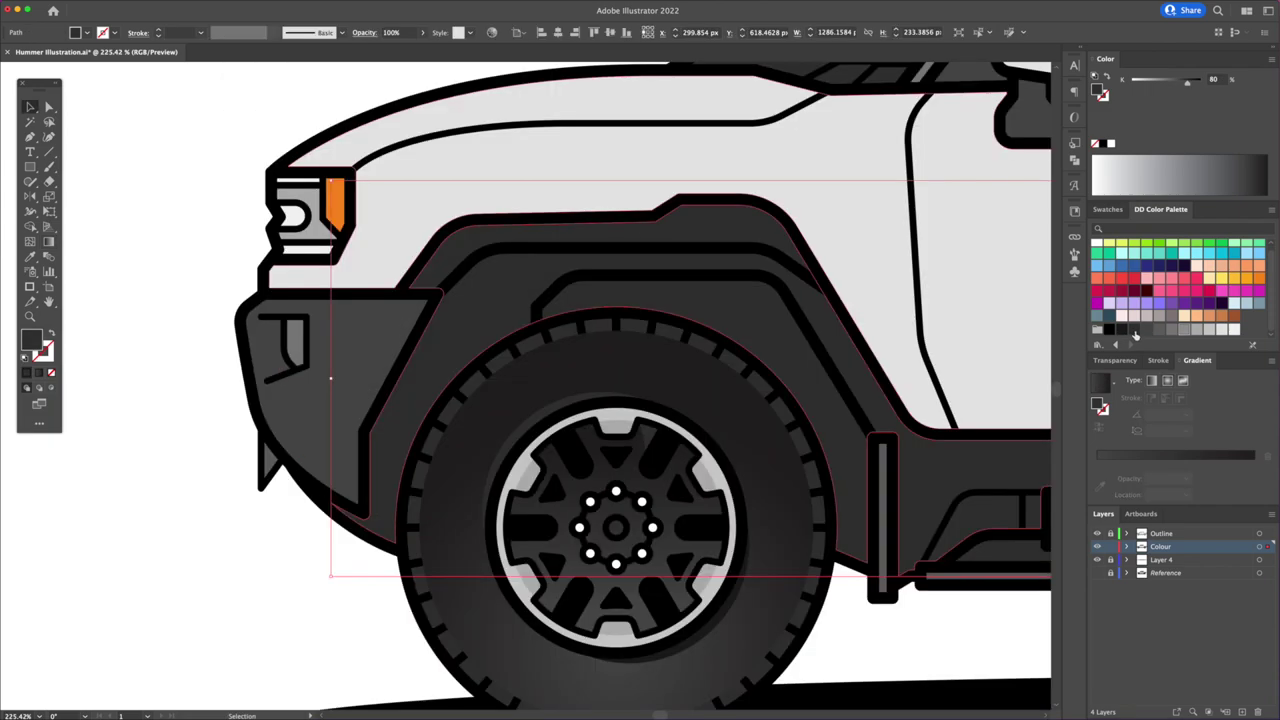
# Give the lower body trim a vertical dark-grey-to-black gradient
pyautogui.click(1121, 333)
pyautogui.click(1110, 331)
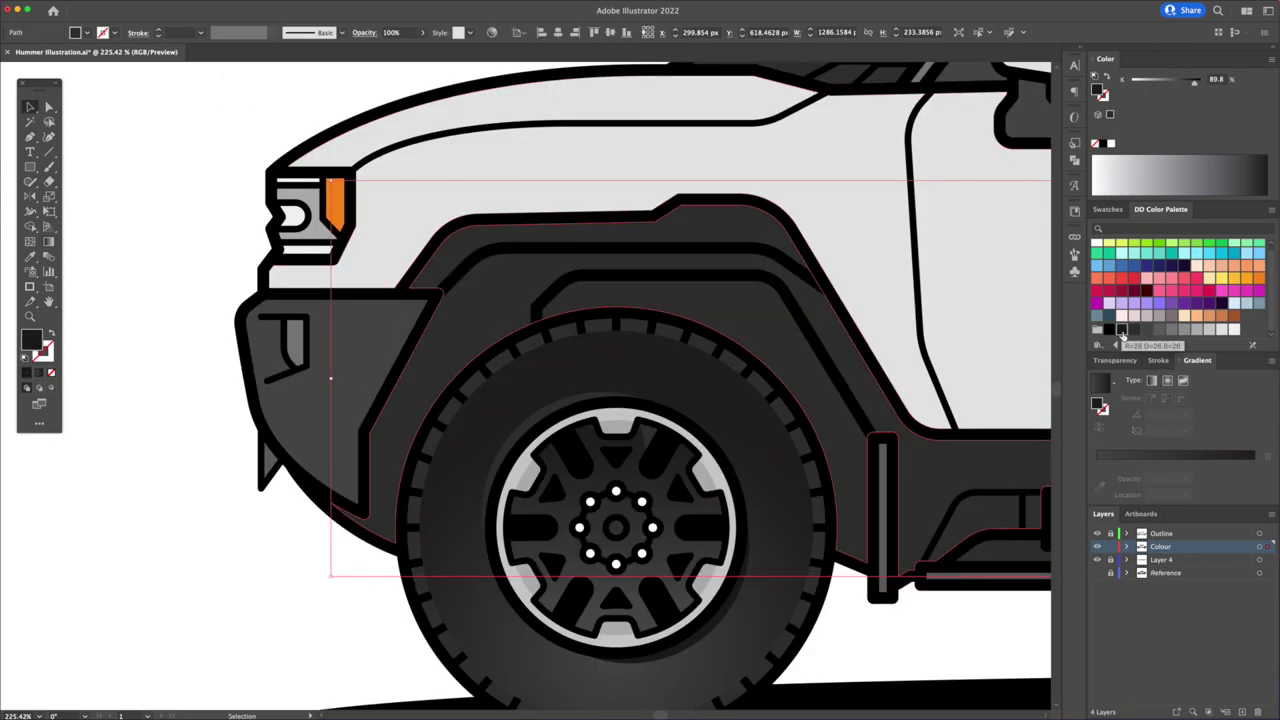
pyautogui.click(1100, 392)
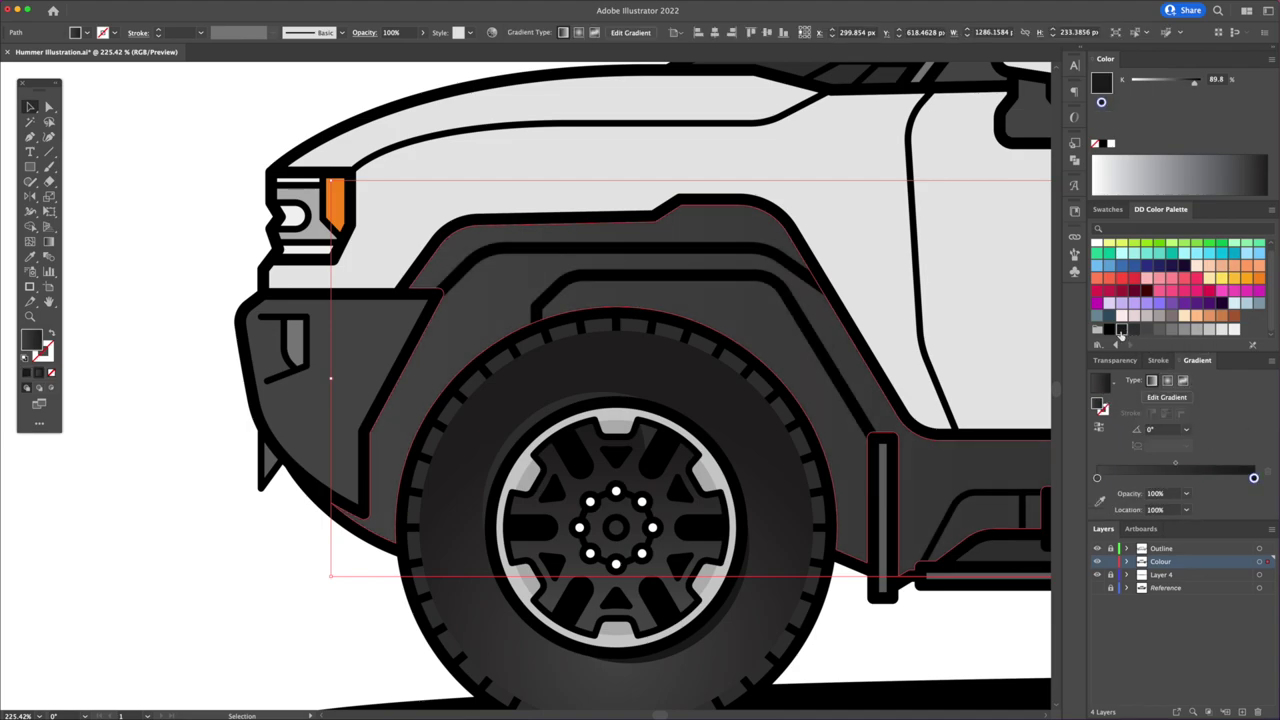
pyautogui.moveTo(1106, 483); pyautogui.dragTo(1099, 479)
pyautogui.scroll(-10, 487, 440)
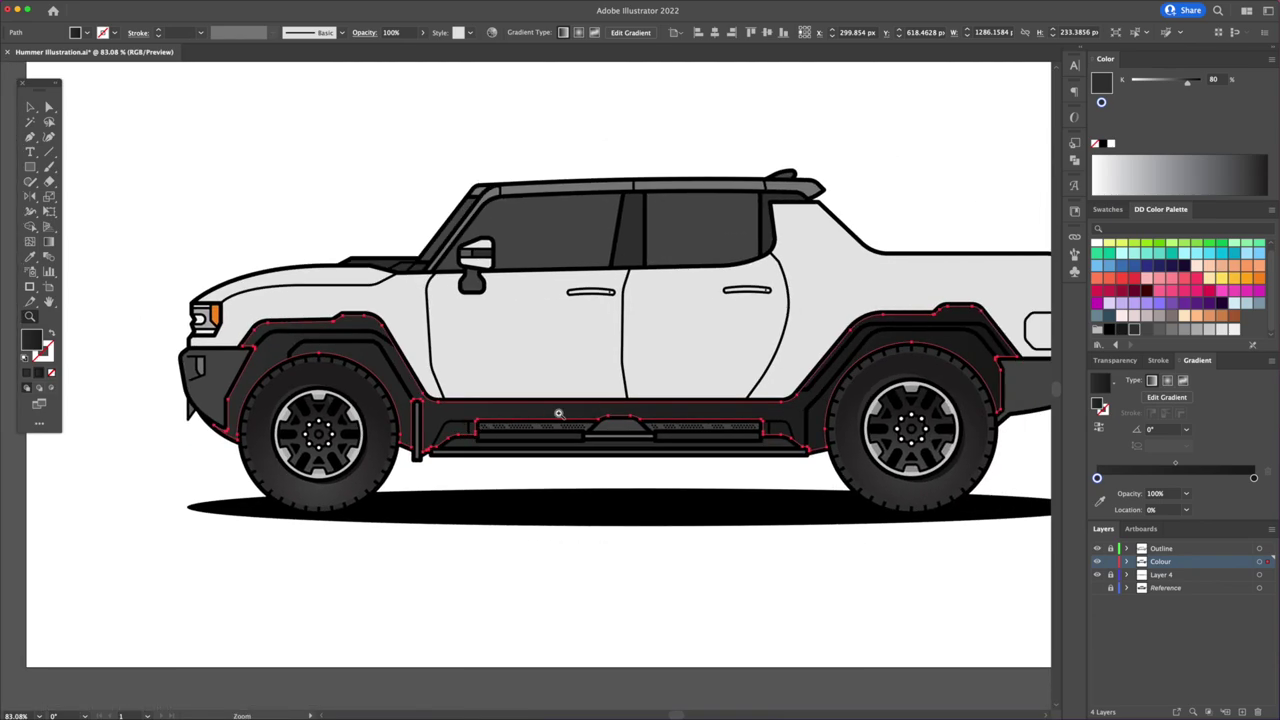
pyautogui.press('g')
pyautogui.moveTo(352, 333); pyautogui.dragTo(357, 428)
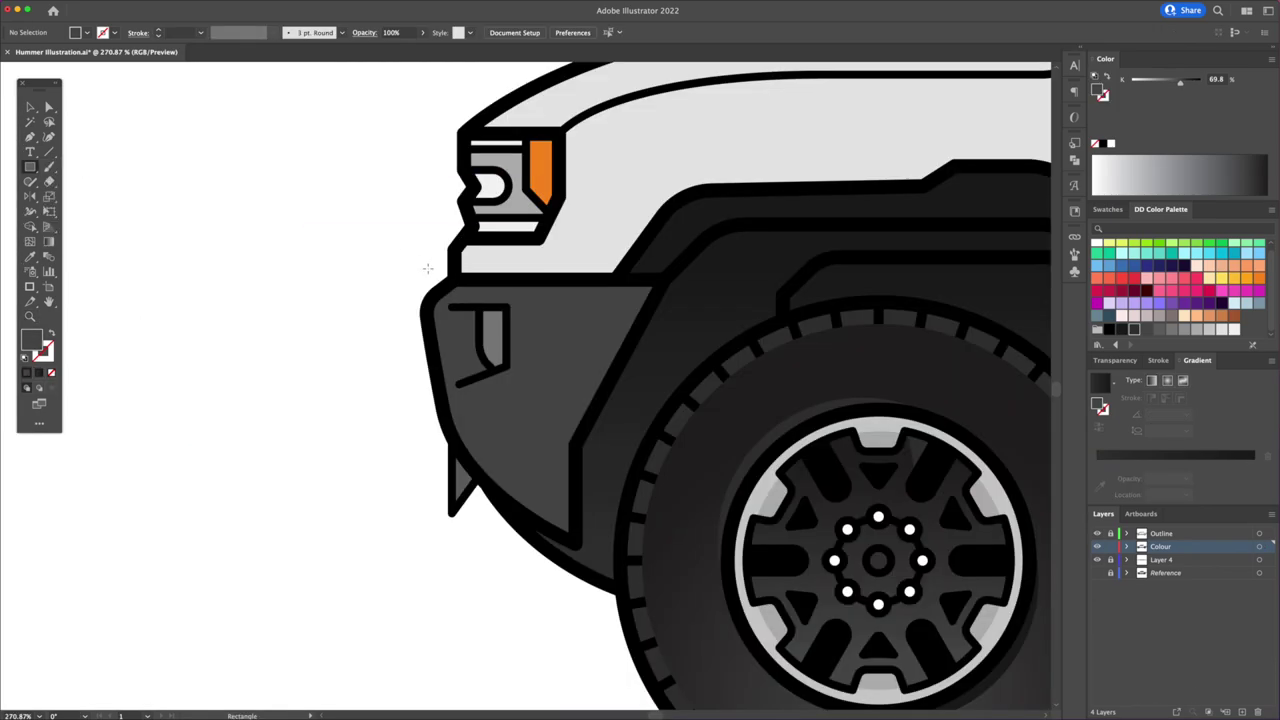
# Draw a rectangle across the top of the front bumper
pyautogui.press('m')
pyautogui.moveTo(400, 252); pyautogui.dragTo(680, 306)
pyautogui.hotkey('shift', 'm')
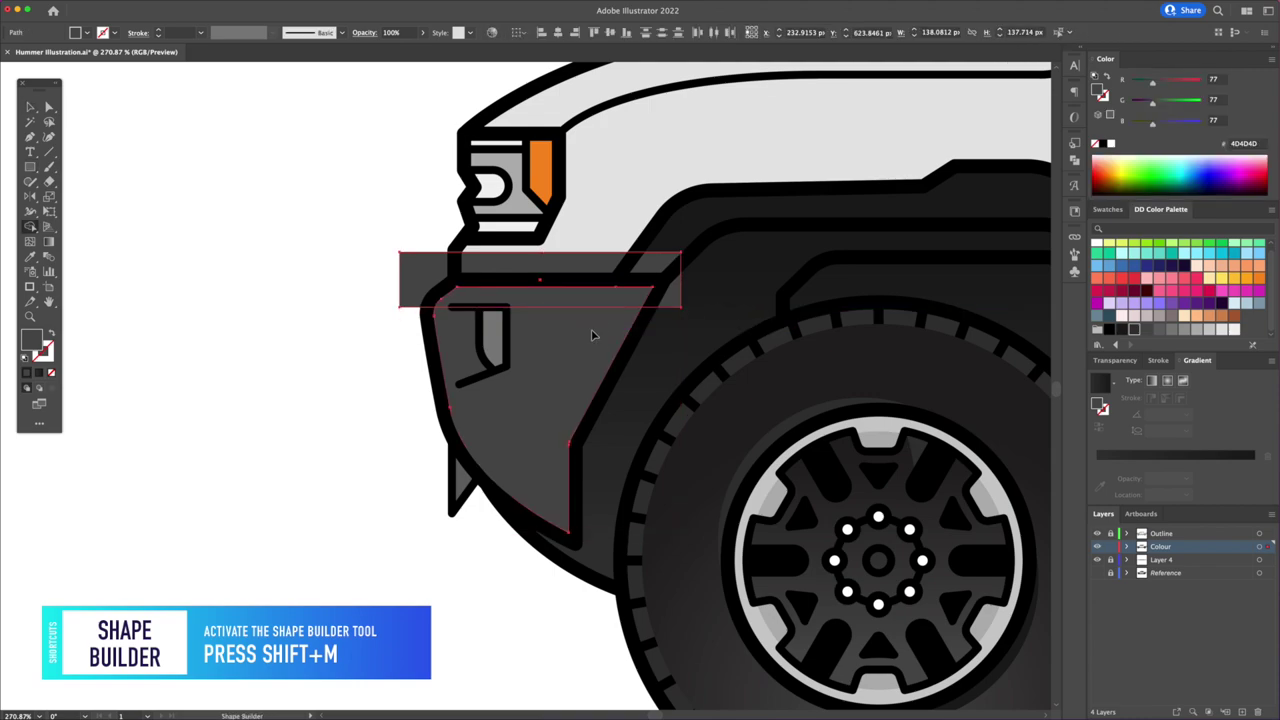
# Trim rectangles into a lighter-grey top band and dark-grey lower band on the front bumper
pyautogui.keyDown('alt'); pyautogui.click(488, 275); pyautogui.keyUp('alt')
pyautogui.click(1158, 329)
pyautogui.hotkey('ctrl', 'shift', 'a')
pyautogui.press('m')
pyautogui.moveTo(358, 403); pyautogui.dragTo(676, 590)
pyautogui.press('v')
pyautogui.hotkey('ctrl', 'a')
pyautogui.keyDown('alt'); pyautogui.click(380, 443); pyautogui.keyUp('alt')
pyautogui.press('v')
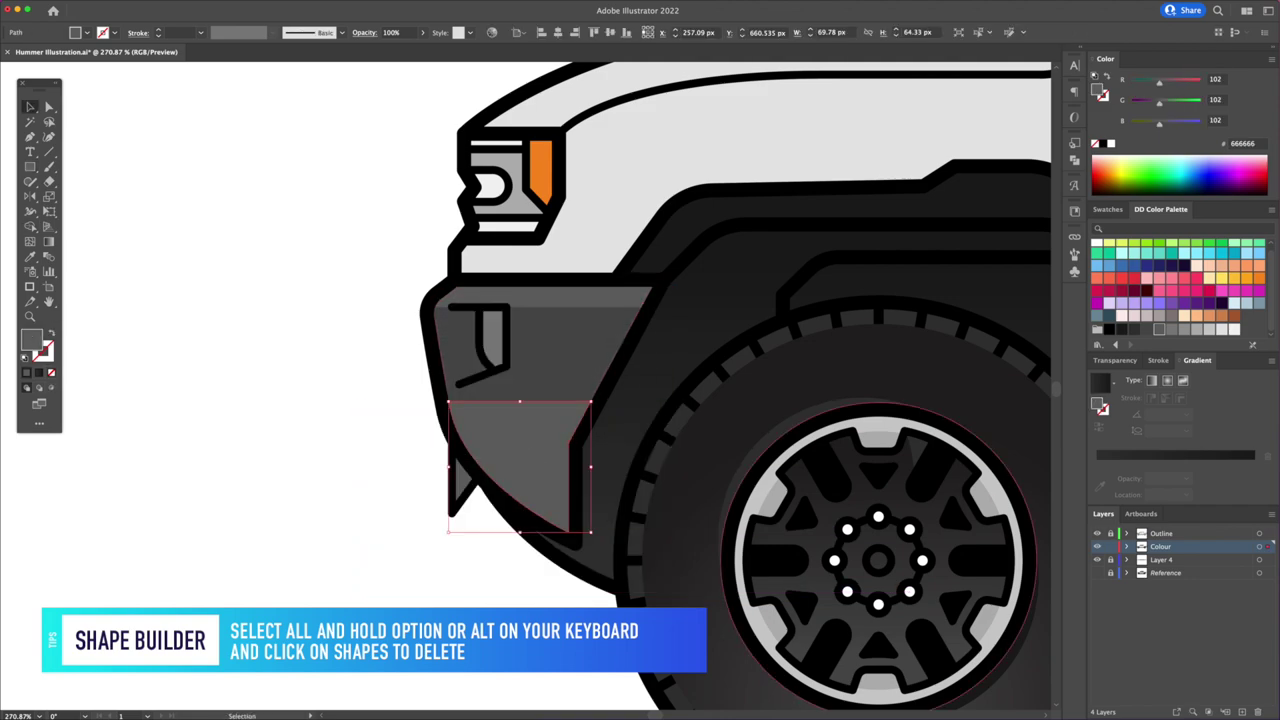
pyautogui.click(1133, 329)
pyautogui.hotkey('ctrl', 'shift', 'a')
# Add a lighter-grey rectangle band over the rear bumper's top
pyautogui.press('m')
pyautogui.moveTo(468, 262)
pyautogui.mouseDown()
pyautogui.moveTo(856, 316)
pyautogui.moveTo(836, 498)
pyautogui.mouseUp()
pyautogui.press('v')
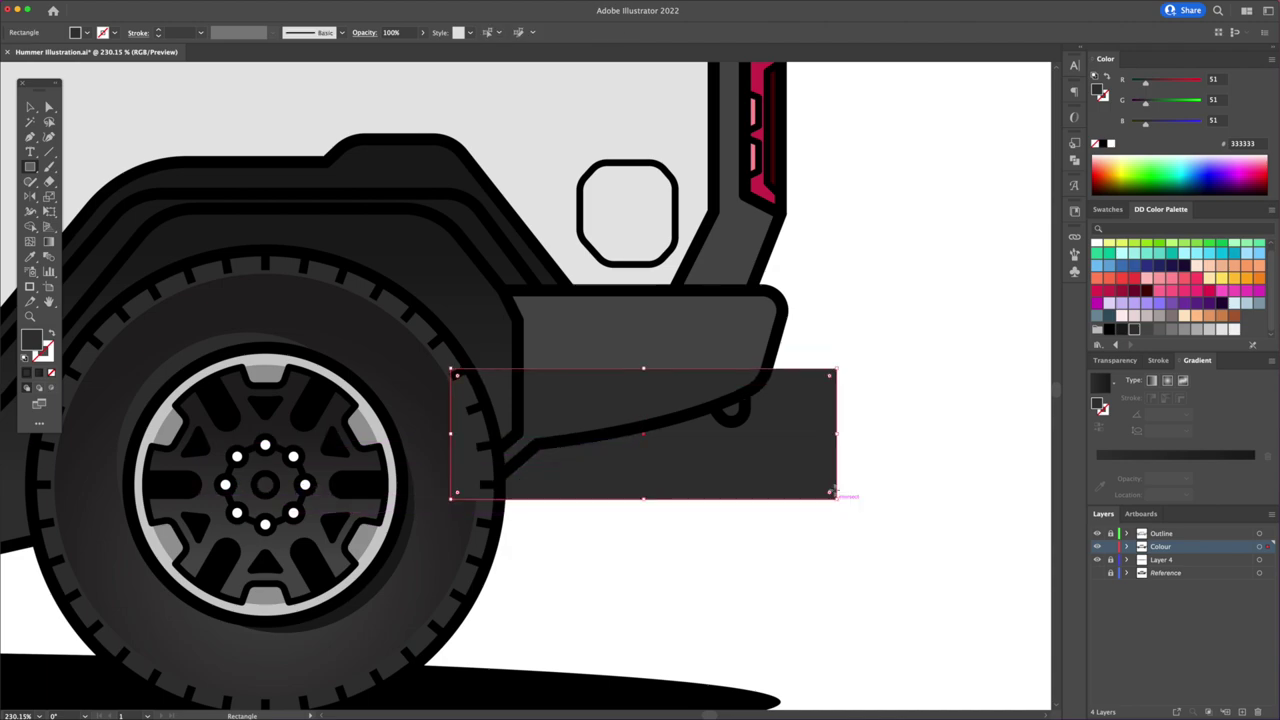
pyautogui.moveTo(783, 434); pyautogui.dragTo(785, 255)
pyautogui.click(1157, 330)
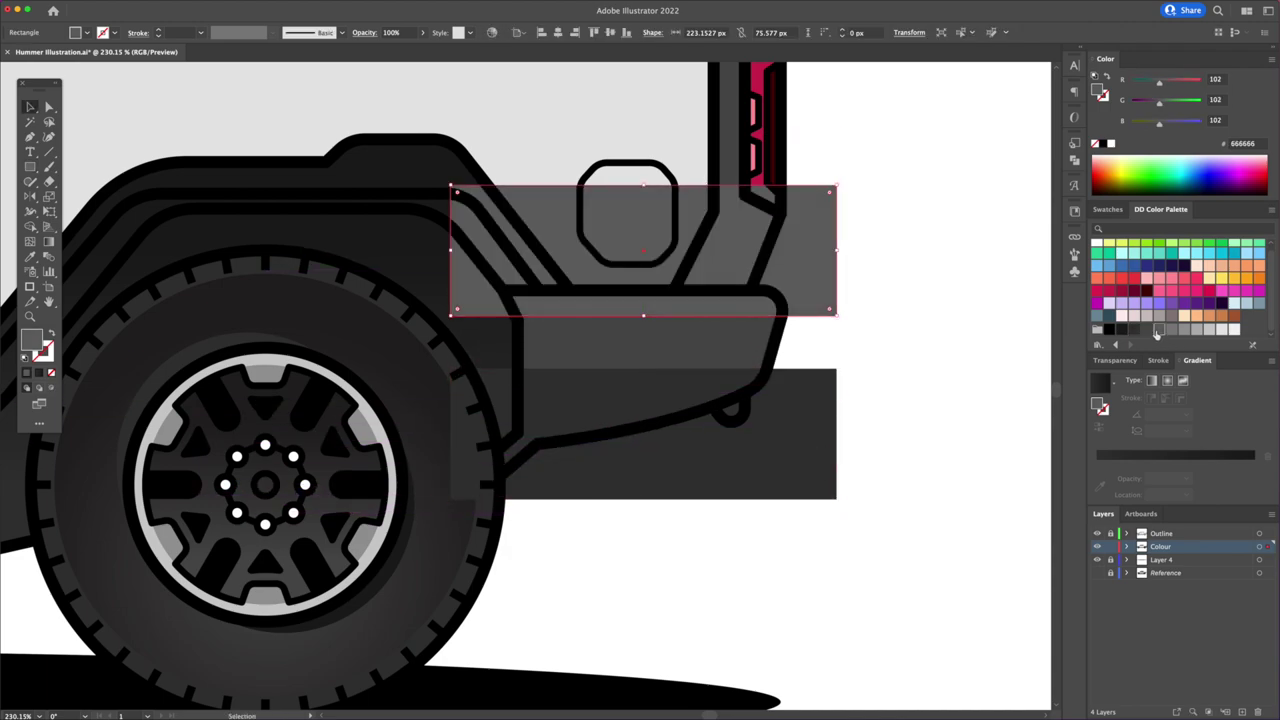
pyautogui.hotkey('ctrl', '7')
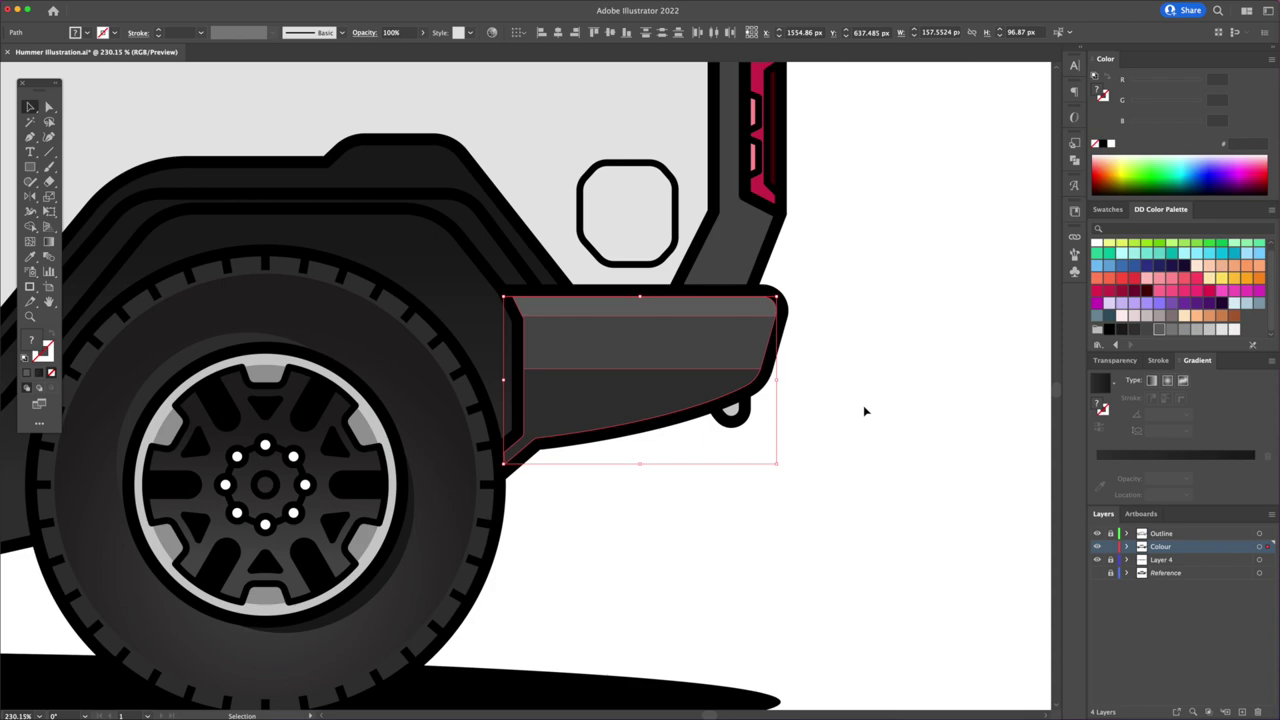
pyautogui.press('m')
# Split the headlight's orange marker into yellow, orange and red bands with Shape Builder
pyautogui.moveTo(426, 160); pyautogui.dragTo(682, 266)
pyautogui.moveTo(557, 214); pyautogui.dragTo(557, 414)
pyautogui.keyDown('shift'); pyautogui.click(557, 251); pyautogui.keyUp('shift')
pyautogui.hotkey('shift', 'm')
pyautogui.keyDown('alt'); pyautogui.click(650, 214); pyautogui.keyUp('alt')
pyautogui.keyDown('alt'); pyautogui.click(650, 420); pyautogui.keyUp('alt')
pyautogui.keyDown('alt'); pyautogui.click(440, 438); pyautogui.keyUp('alt')
pyautogui.press('v')
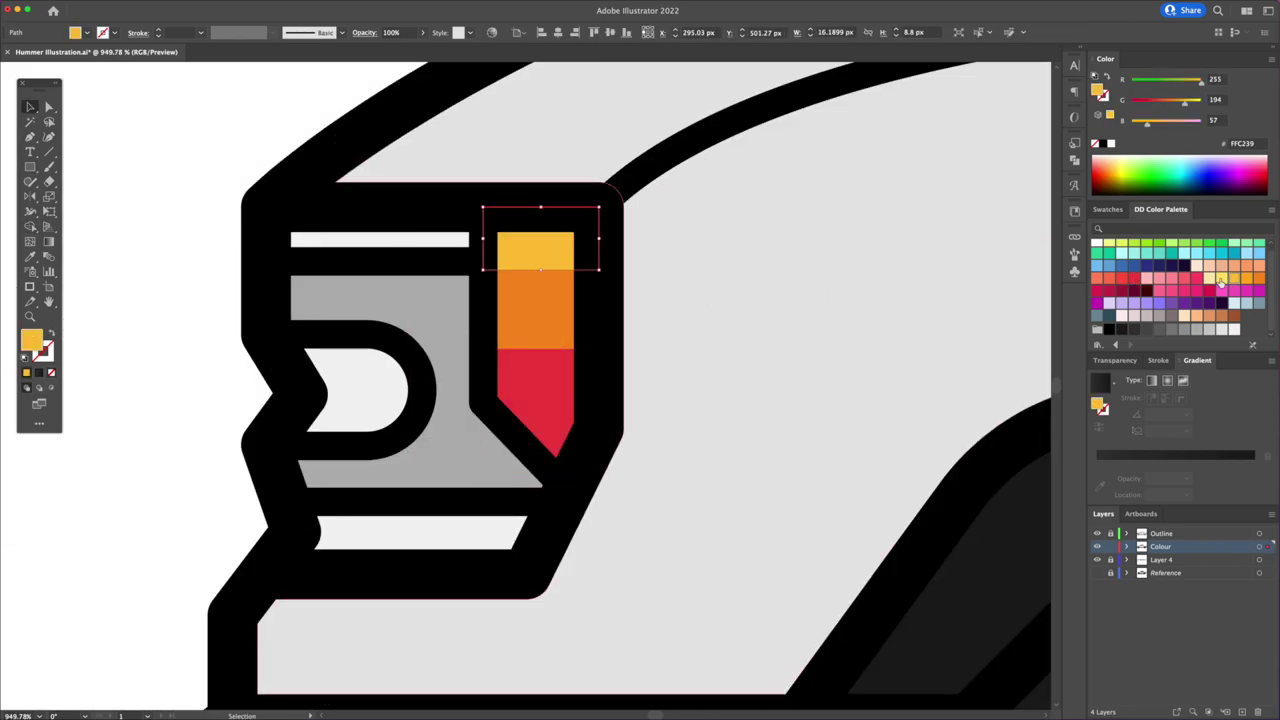
# Try a yellow fill on the headlight blocks, then undo it
pyautogui.press('a')
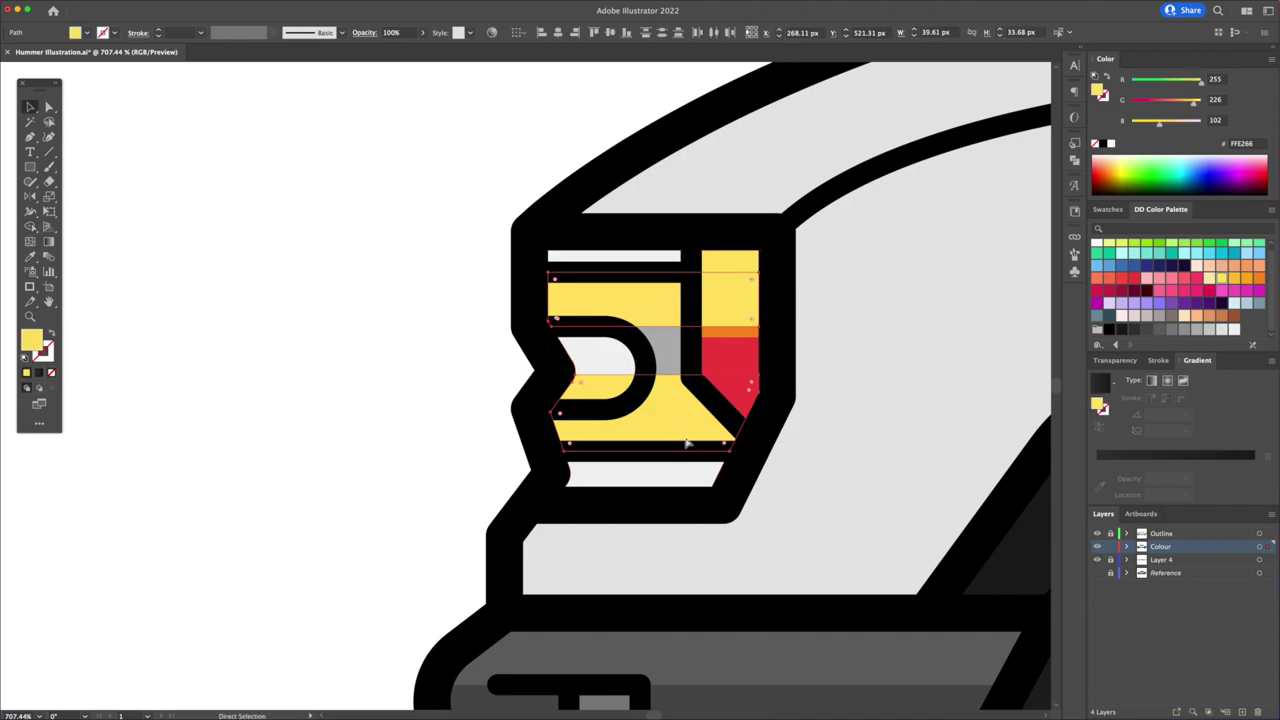
pyautogui.hotkey('ctrl', 'z')
pyautogui.hotkey('ctrl', 'z')
pyautogui.hotkey('ctrl', 'z')
pyautogui.hotkey('ctrl', 'z')
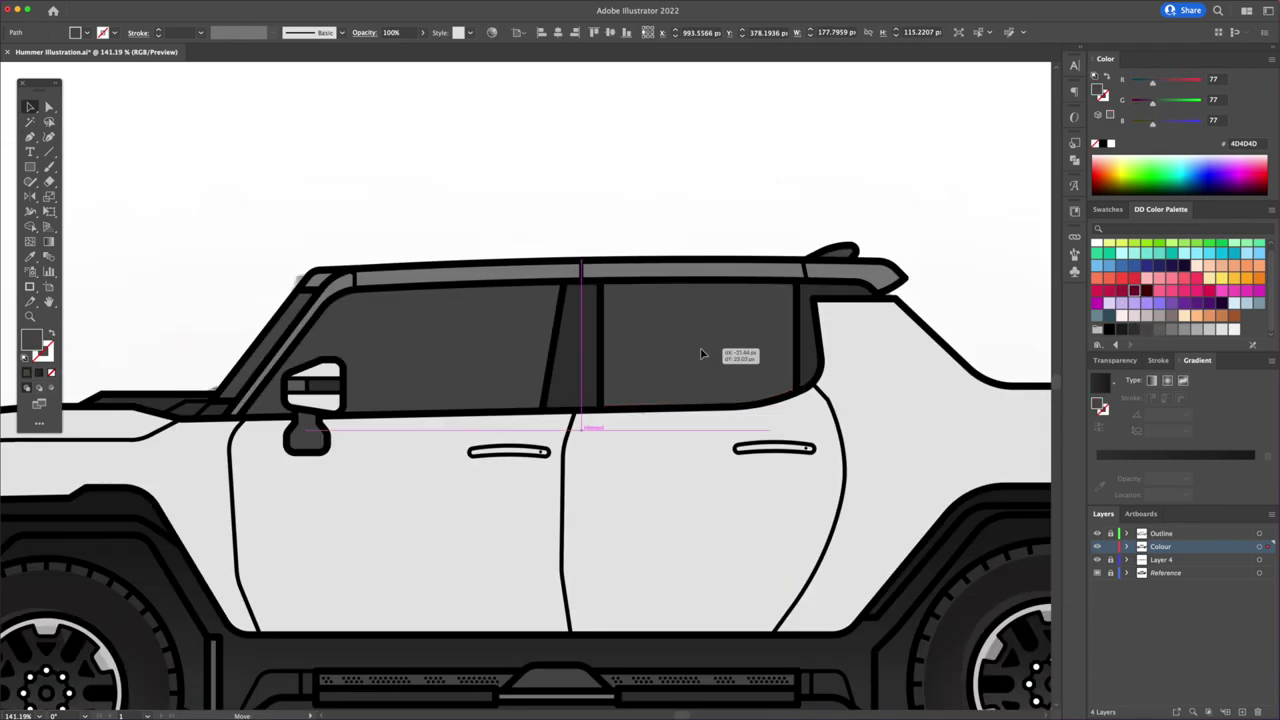
# Trim the pasted rounded shape to the rear side window with Shape Builder
pyautogui.hotkey('ctrl', 'v')
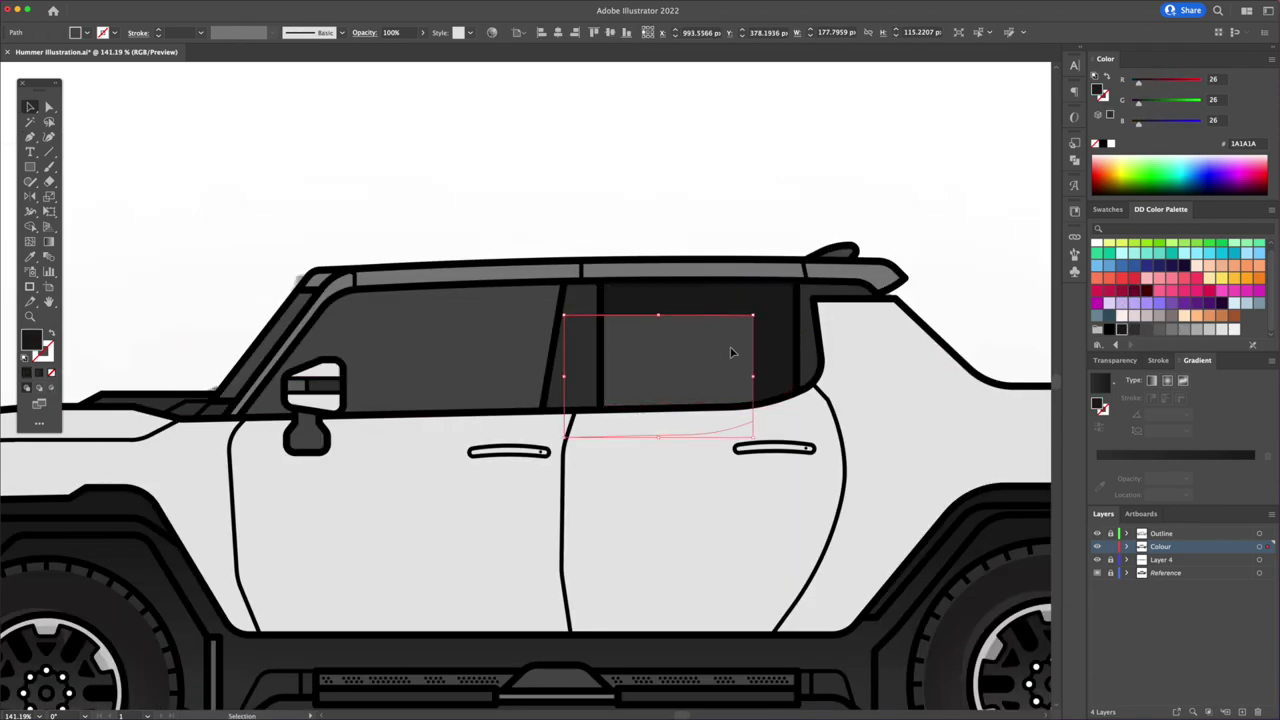
pyautogui.keyDown('shift'); pyautogui.click(740, 331); pyautogui.keyUp('shift')
pyautogui.hotkey('shift', 'm')
pyautogui.hotkey('ctrl', '7')
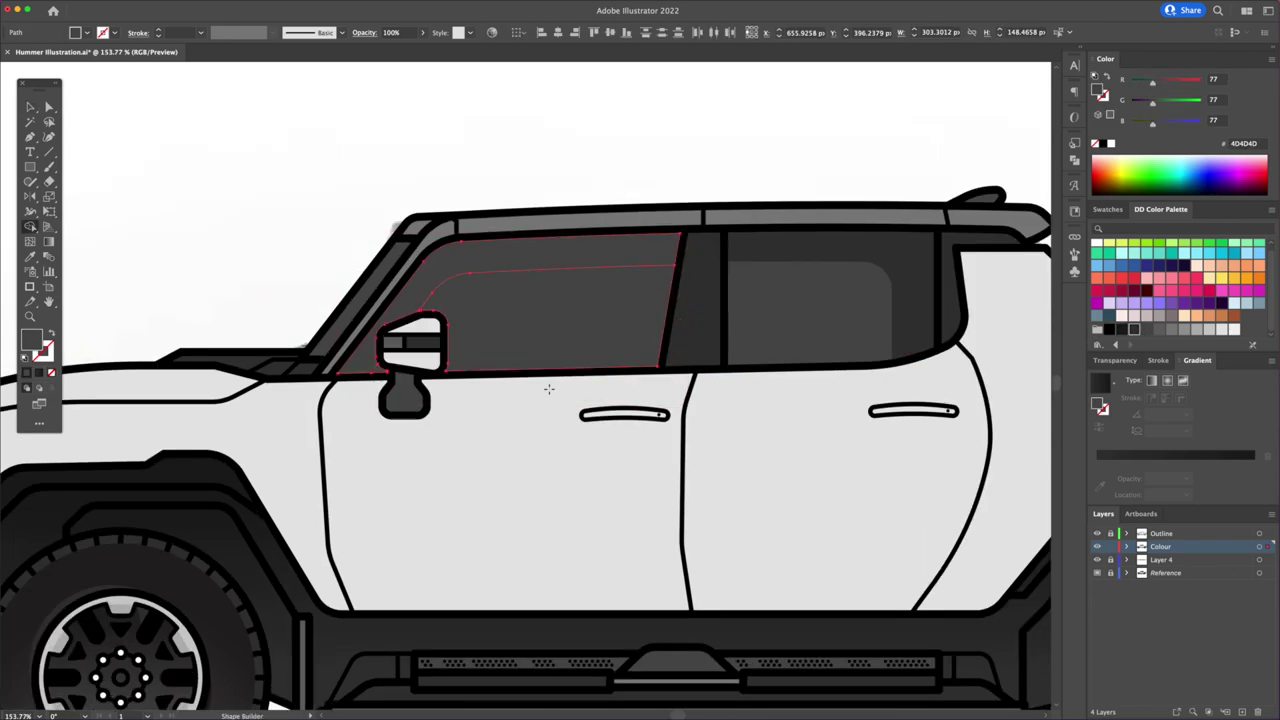
pyautogui.hotkey('ctrl', 'shift', 'a')
# Zoom in on the side mirror and draw a shading shape on the mirror stem
pyautogui.press('z')
pyautogui.moveTo(310, 377); pyautogui.dragTo(561, 342)
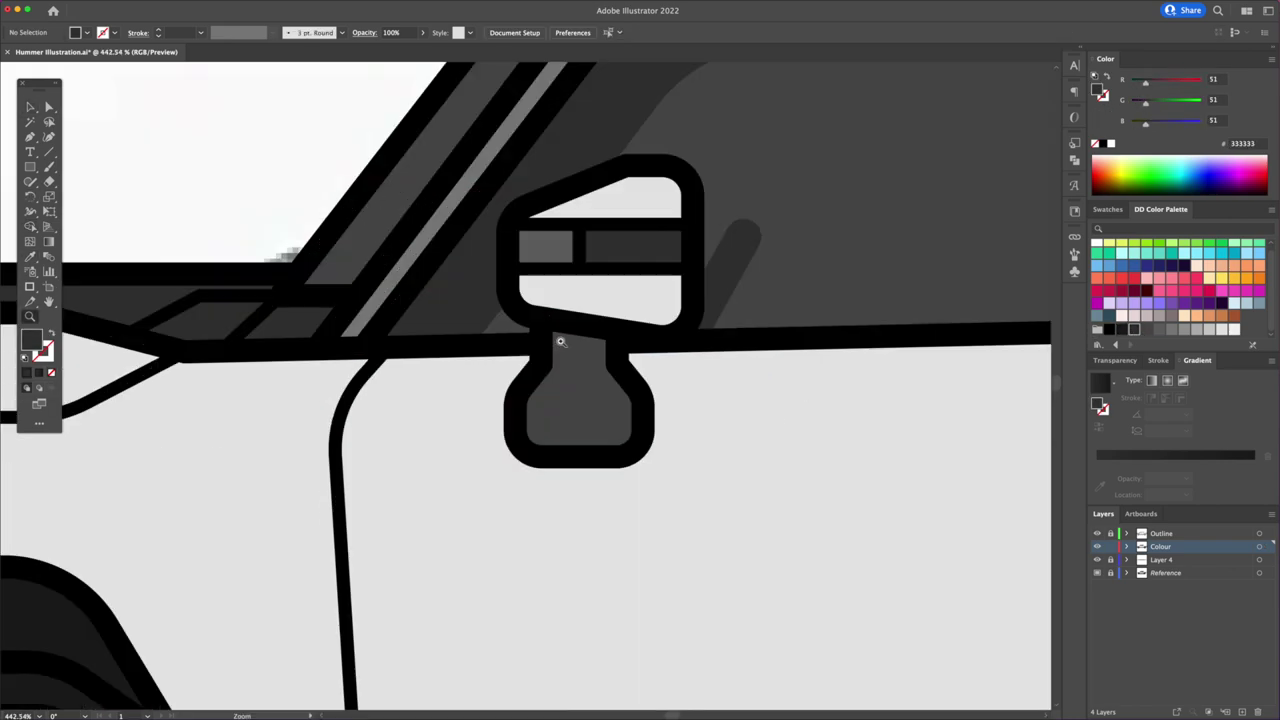
pyautogui.click(648, 380)
pyautogui.click(517, 351)
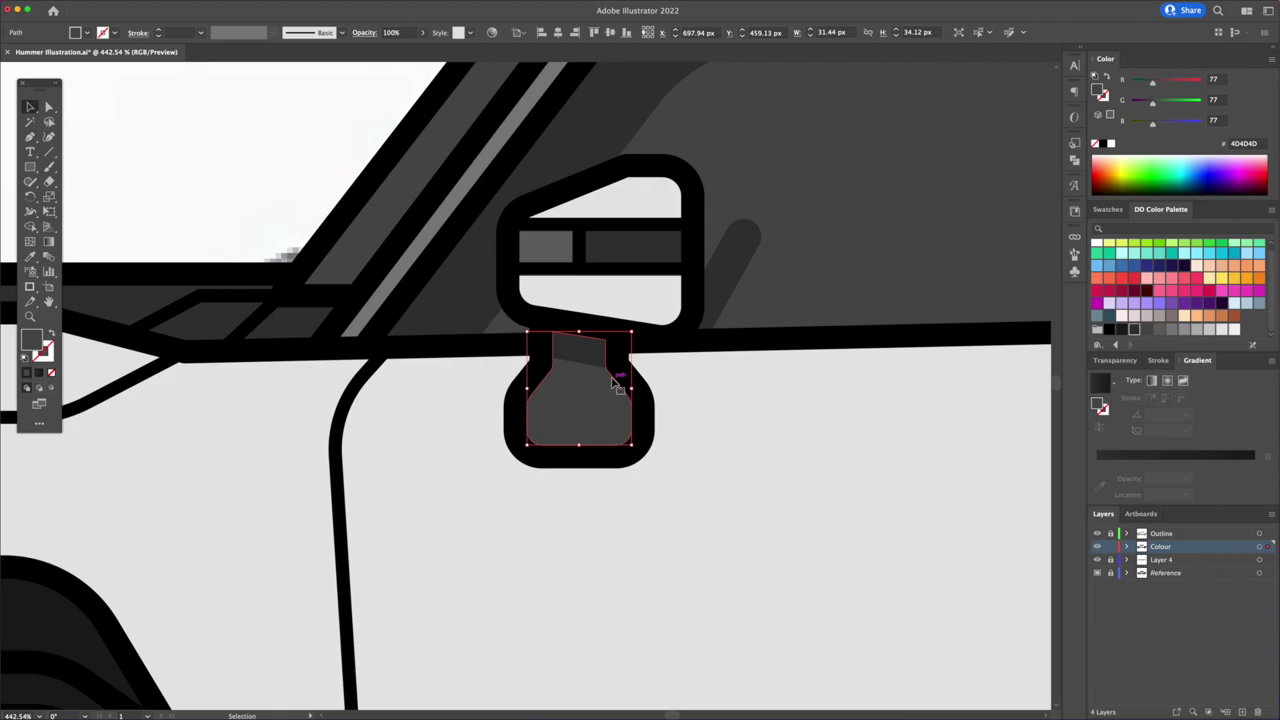
pyautogui.press('v')
# Add darker grey bands along the lower and upper mirror glass
pyautogui.click(672, 312)
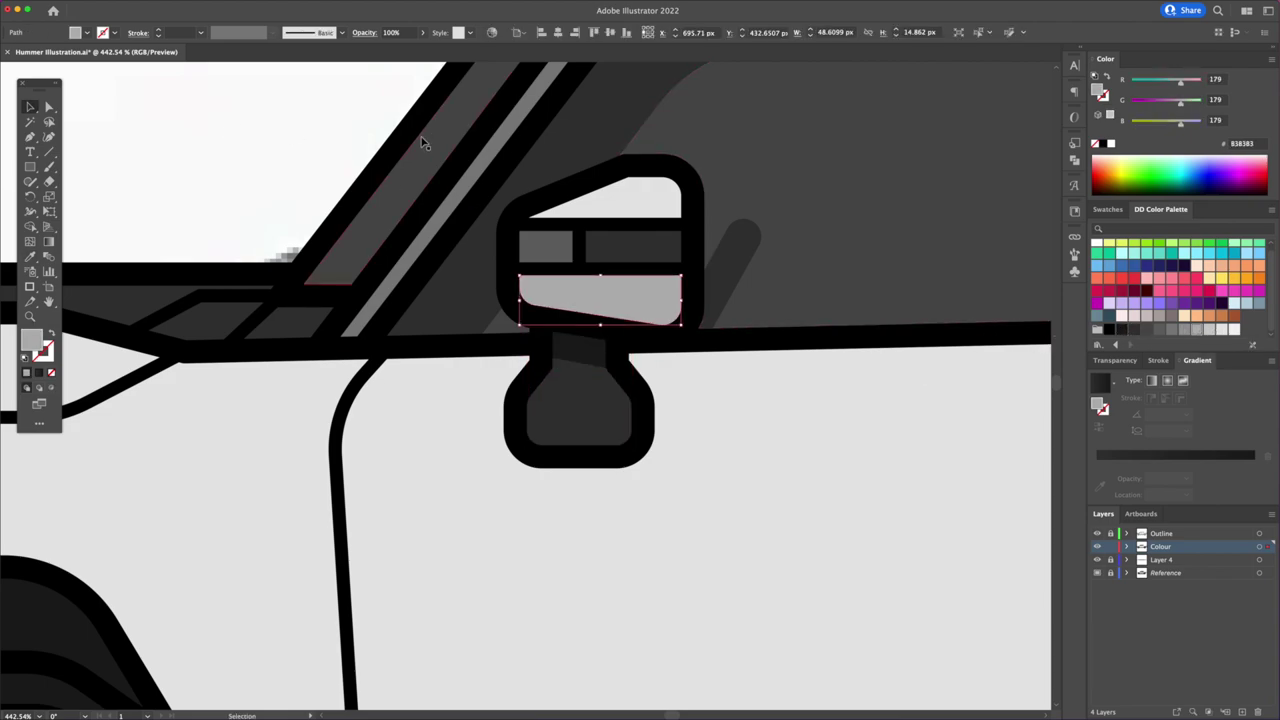
pyautogui.moveTo(498, 290); pyautogui.dragTo(714, 352)
pyautogui.press('v')
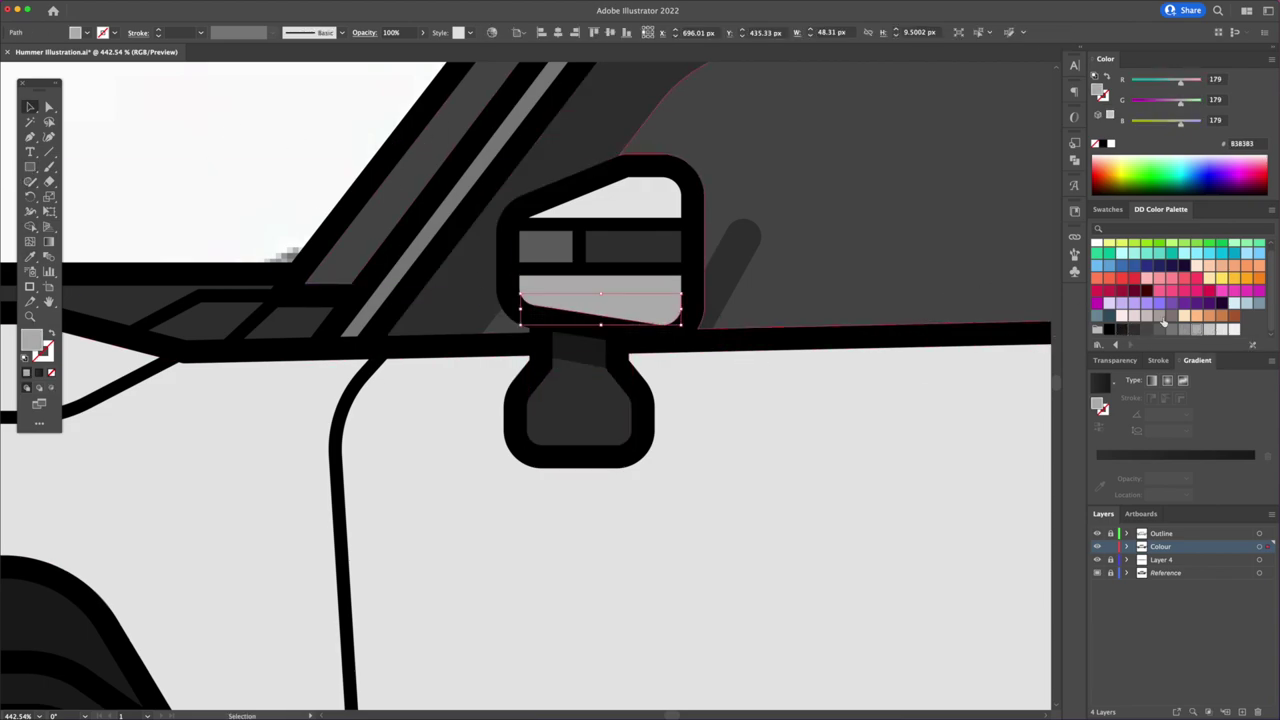
pyautogui.press('m')
pyautogui.moveTo(526, 140); pyautogui.dragTo(772, 200)
pyautogui.press('v')
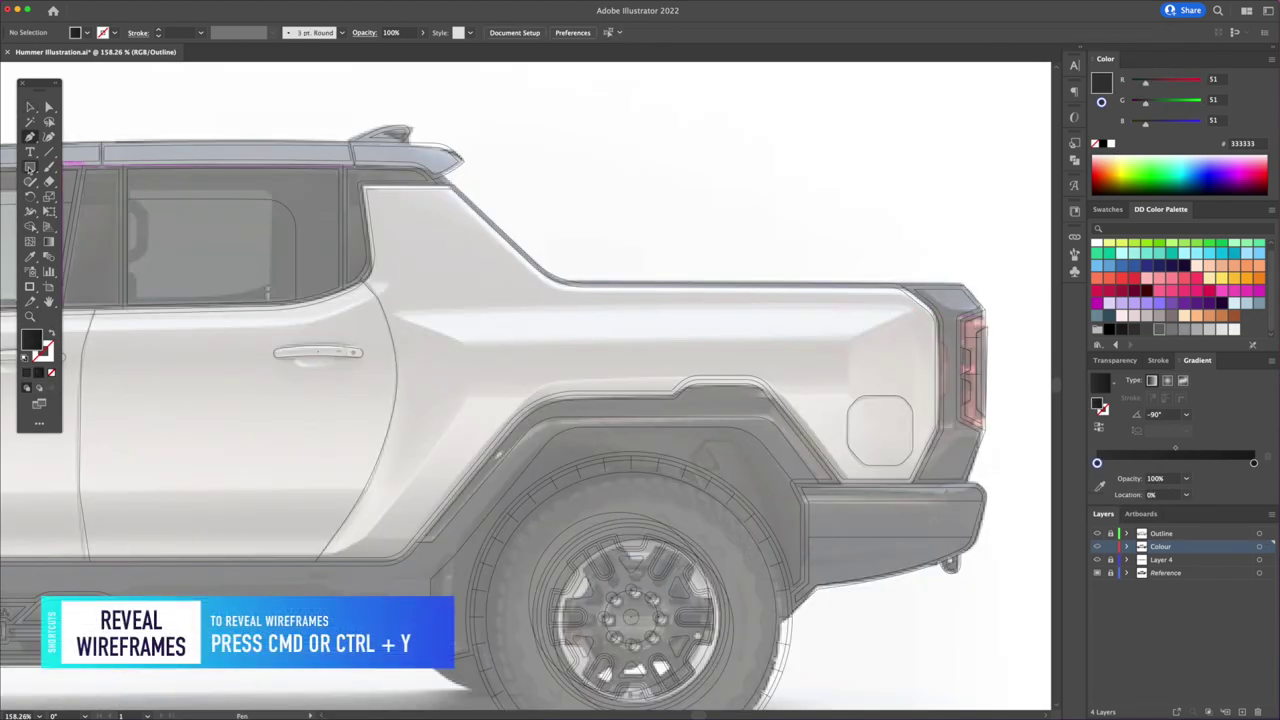
# Draw a long rectangle as the pale stripe before the rear wheel arch
pyautogui.moveTo(618, 357)
pyautogui.mouseDown()
pyautogui.moveTo(905, 345)
pyautogui.moveTo(851, 347)
pyautogui.mouseUp()
pyautogui.press('a')
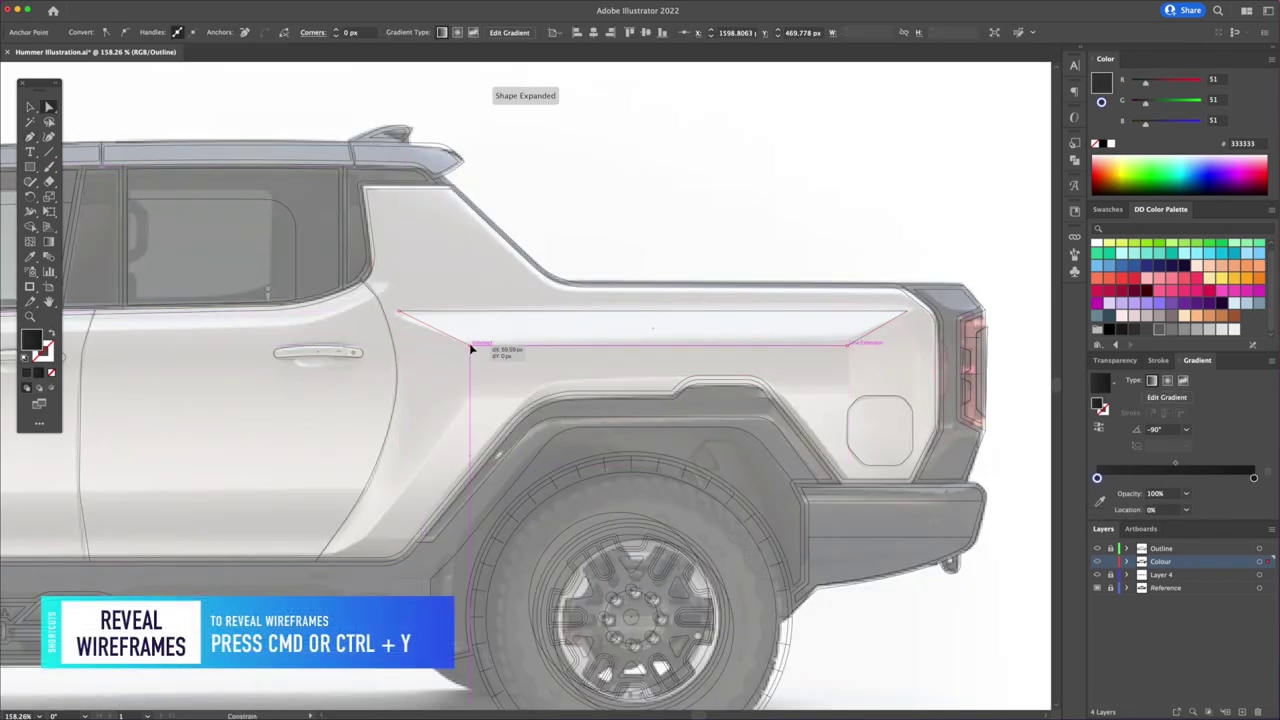
pyautogui.press('v')
pyautogui.click(723, 224)
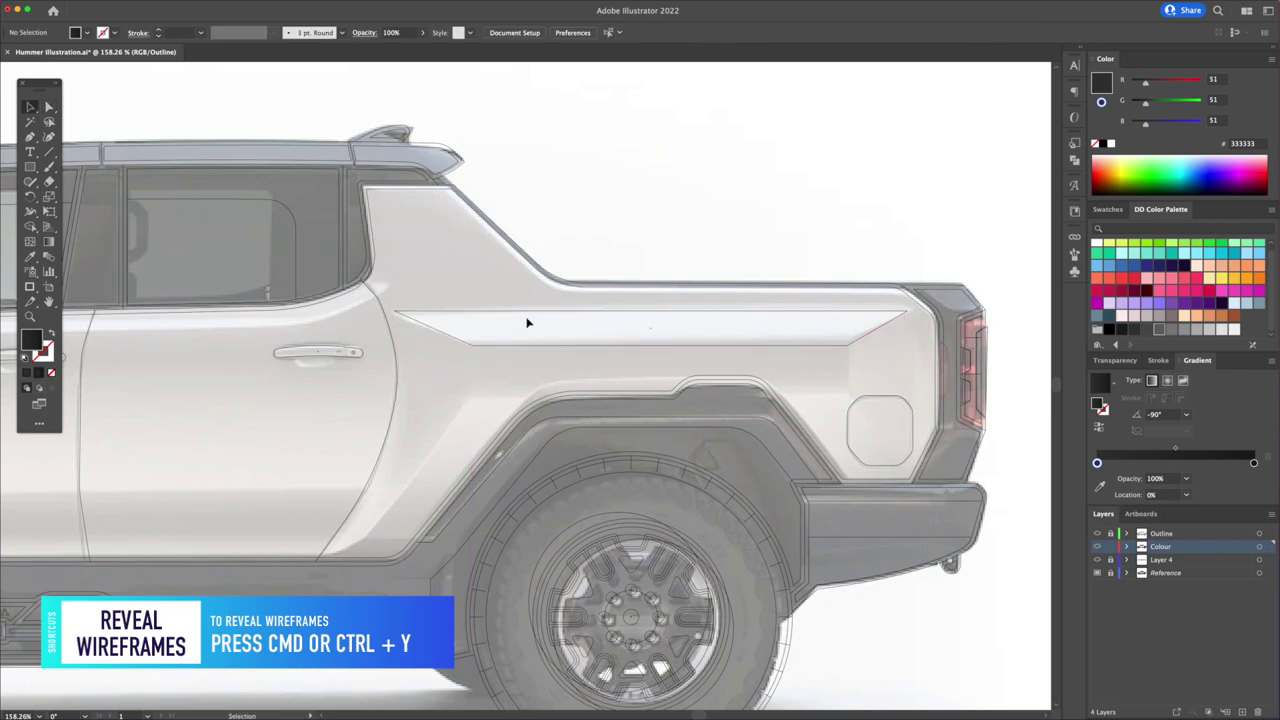
pyautogui.hotkey('ctrl', 'y')
pyautogui.press('a')
pyautogui.click(484, 340)
pyautogui.click(863, 229)
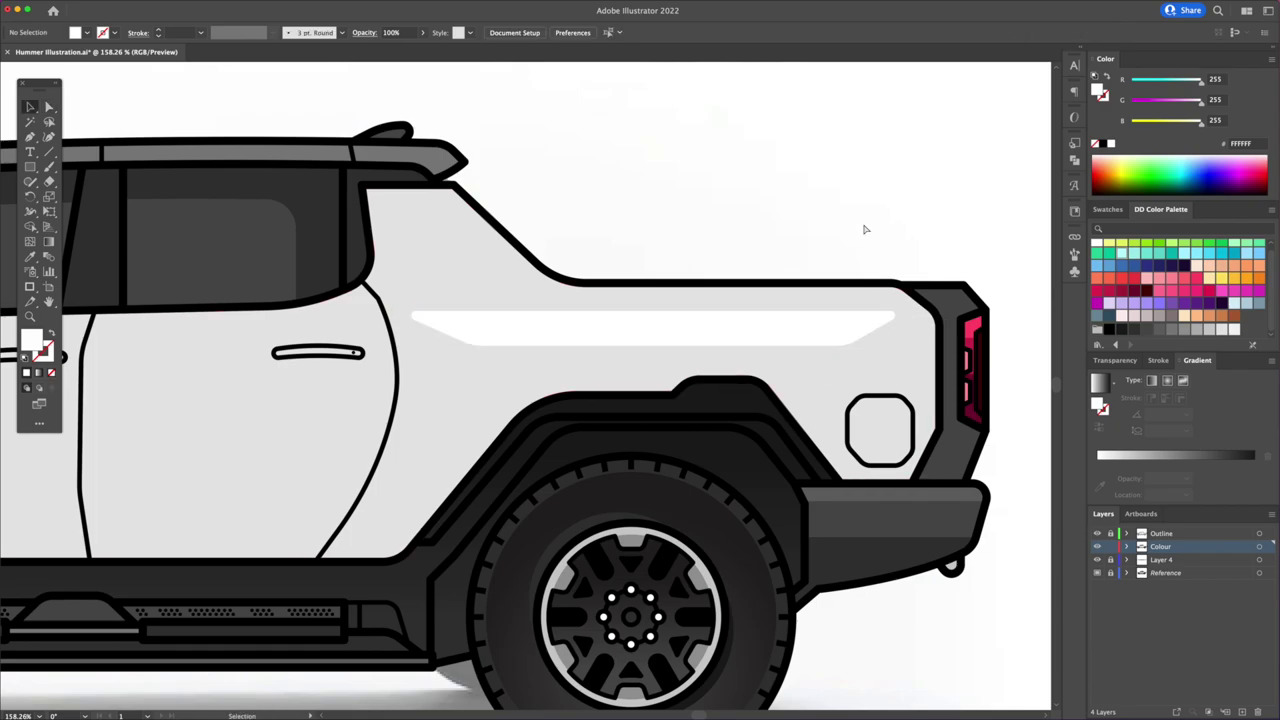
pyautogui.hotkey('ctrl', 'y')
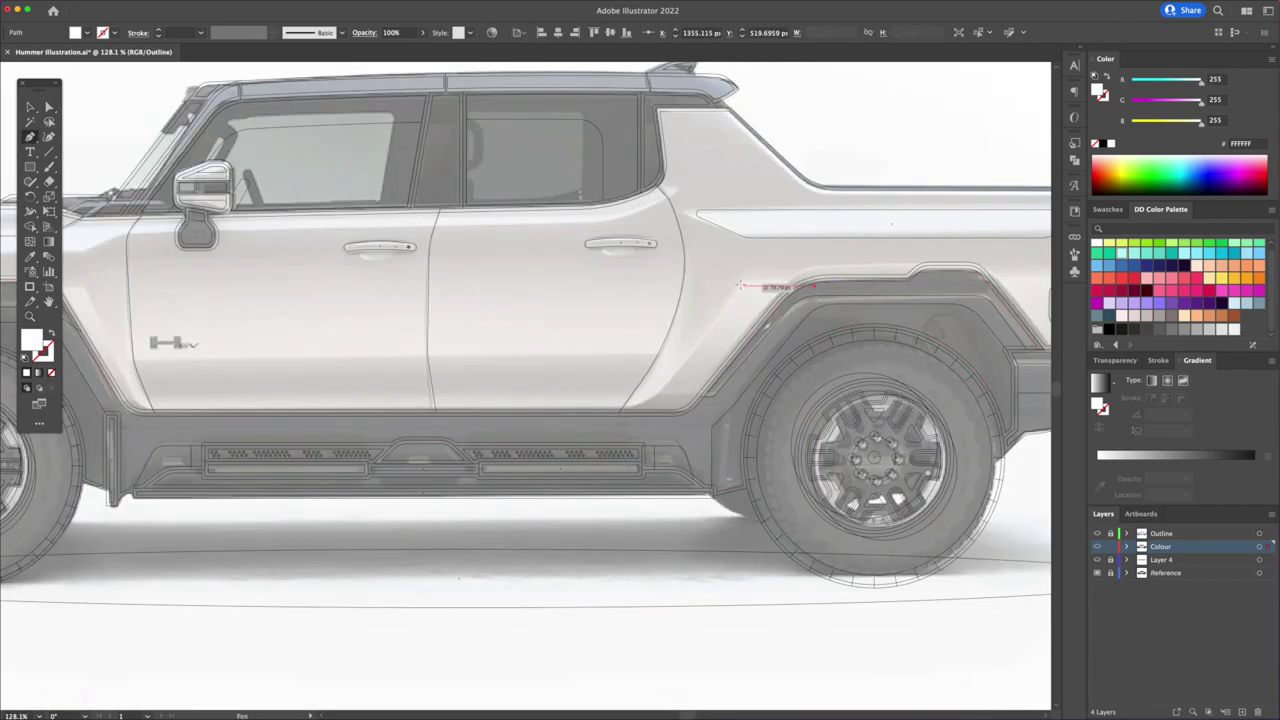
# Slant the stripe by nudging its bottom point and pulling its top-right corner left
pyautogui.click(739, 286)
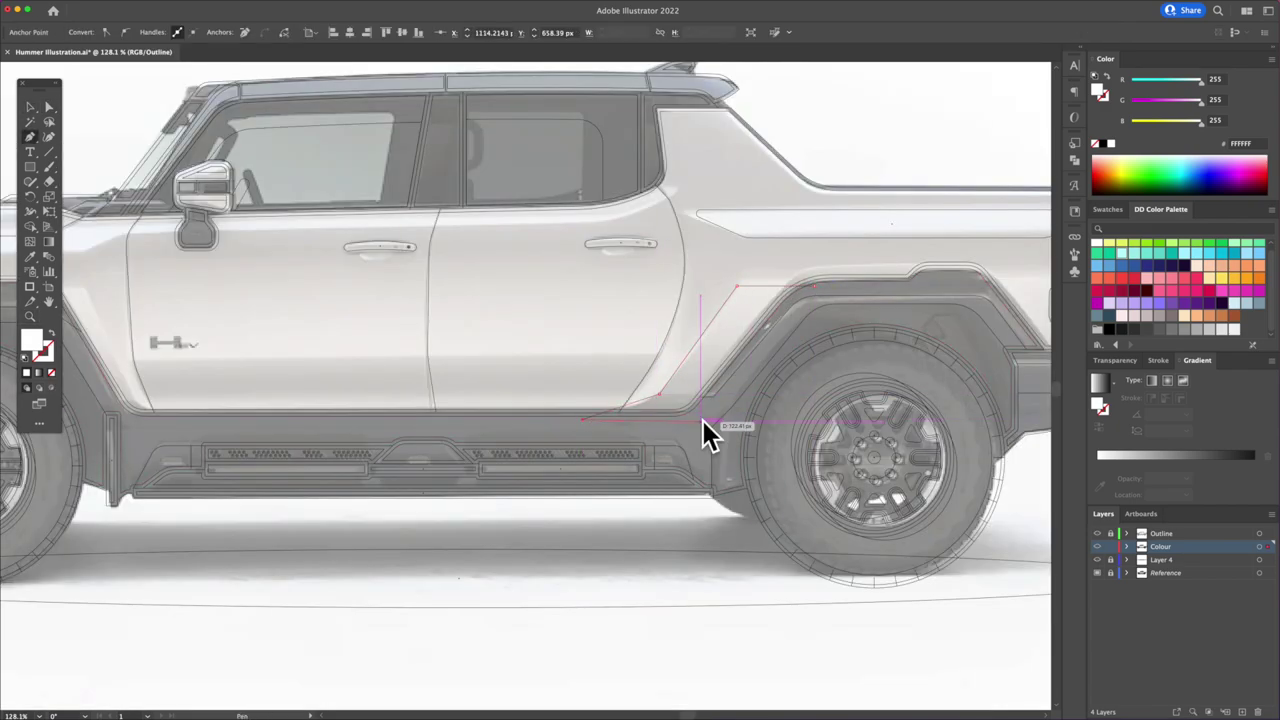
pyautogui.hotkey('ctrl', 'y')
pyautogui.hotkey('shift', 'm')
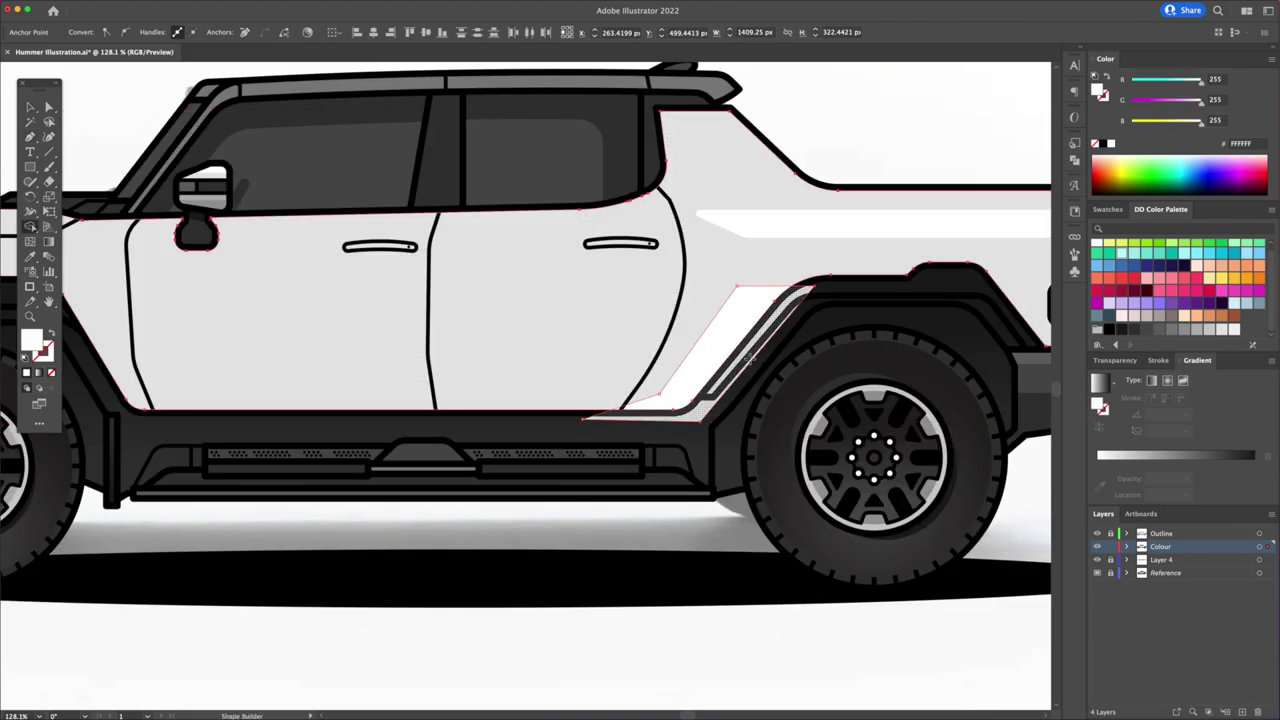
pyautogui.press('a')
pyautogui.moveTo(659, 394); pyautogui.dragTo(673, 400)
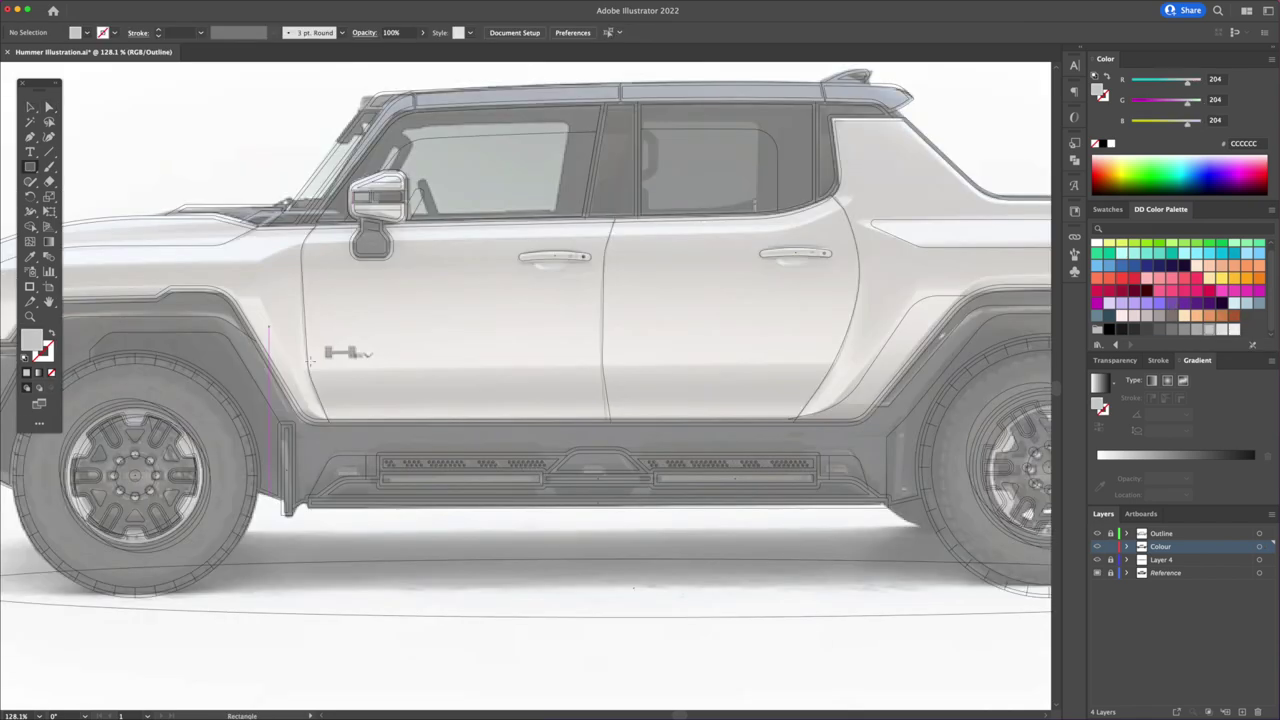
pyautogui.press('a')
pyautogui.moveTo(877, 371); pyautogui.dragTo(837, 367)
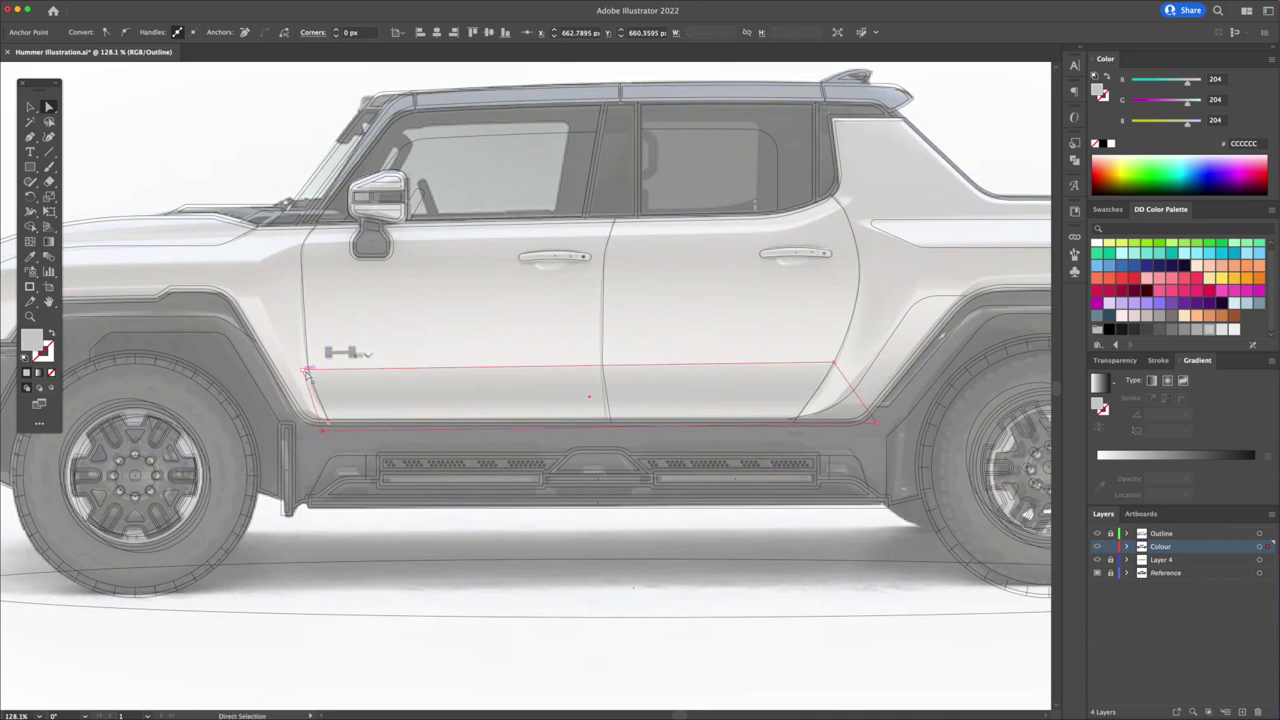
pyautogui.hotkey('ctrl', 'y')
pyautogui.press('v')
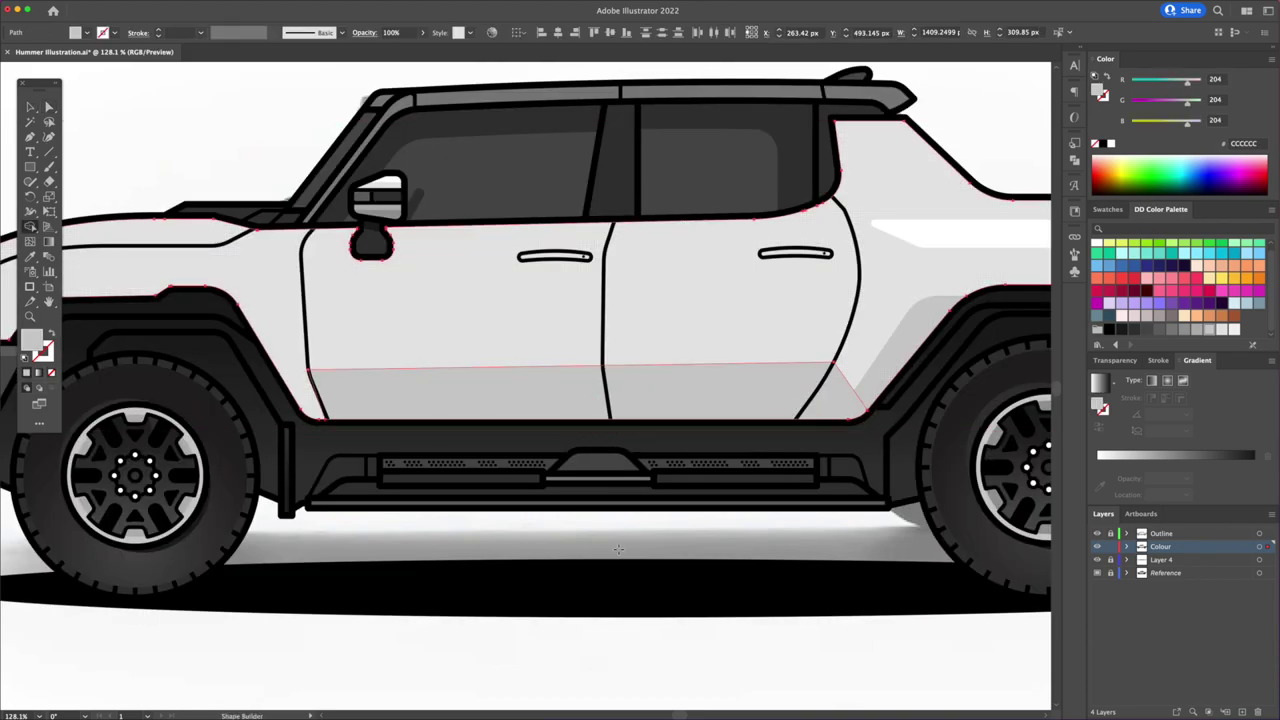
# Inside the body colour group, Pen-draw the darker grey shadow along the lower doors
pyautogui.scroll(3, 829, 414)
pyautogui.doubleClick(886, 428)
pyautogui.press('p')
pyautogui.click(878, 330)
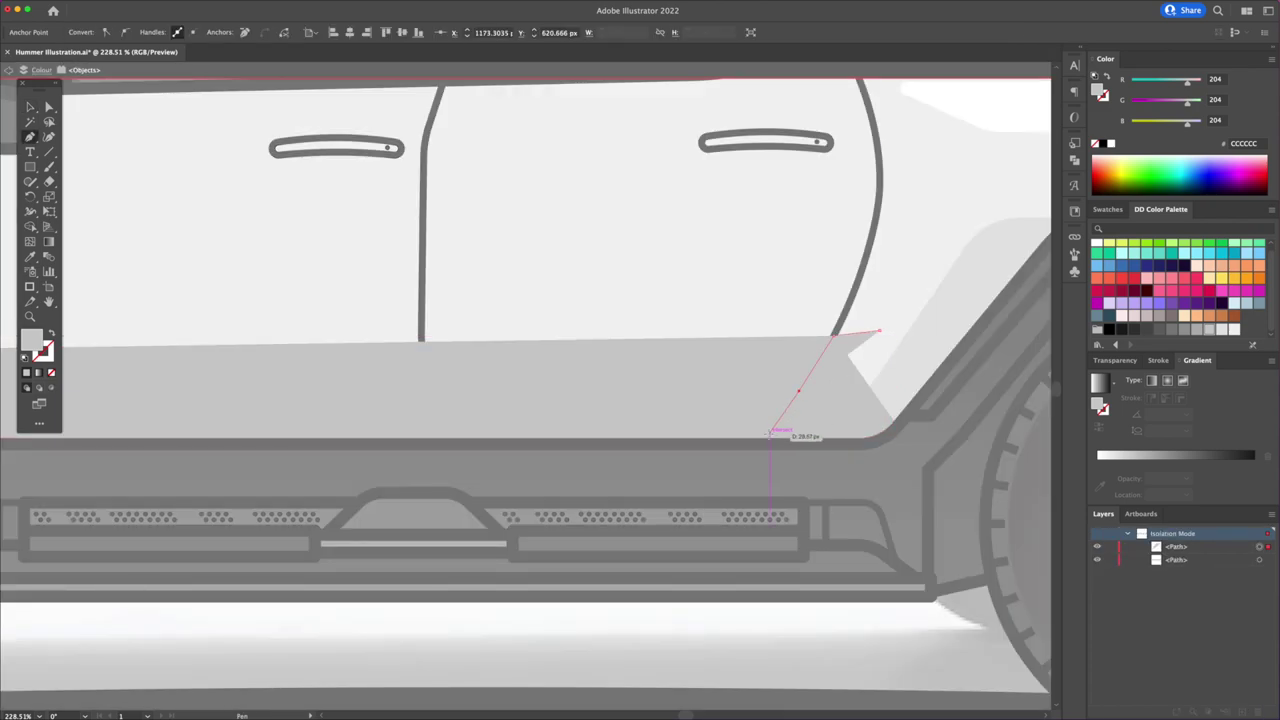
pyautogui.click(884, 331)
pyautogui.press('v')
pyautogui.press('Escape')
pyautogui.scroll(-5, 766, 320)
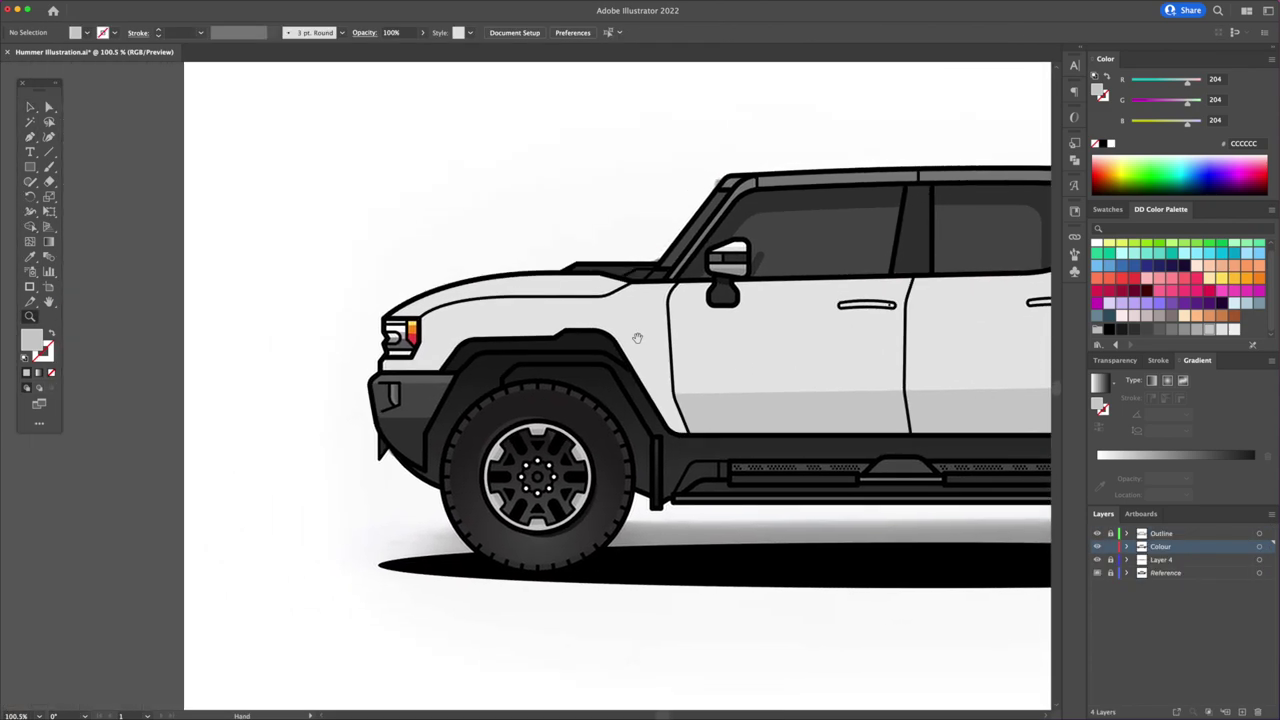
# Select the body pieces and combine them with Shape Builder
pyautogui.scroll(3, 641, 320)
pyautogui.click(651, 317)
pyautogui.hotkey('shift', 'm')
pyautogui.hscroll(10, 534, 386)
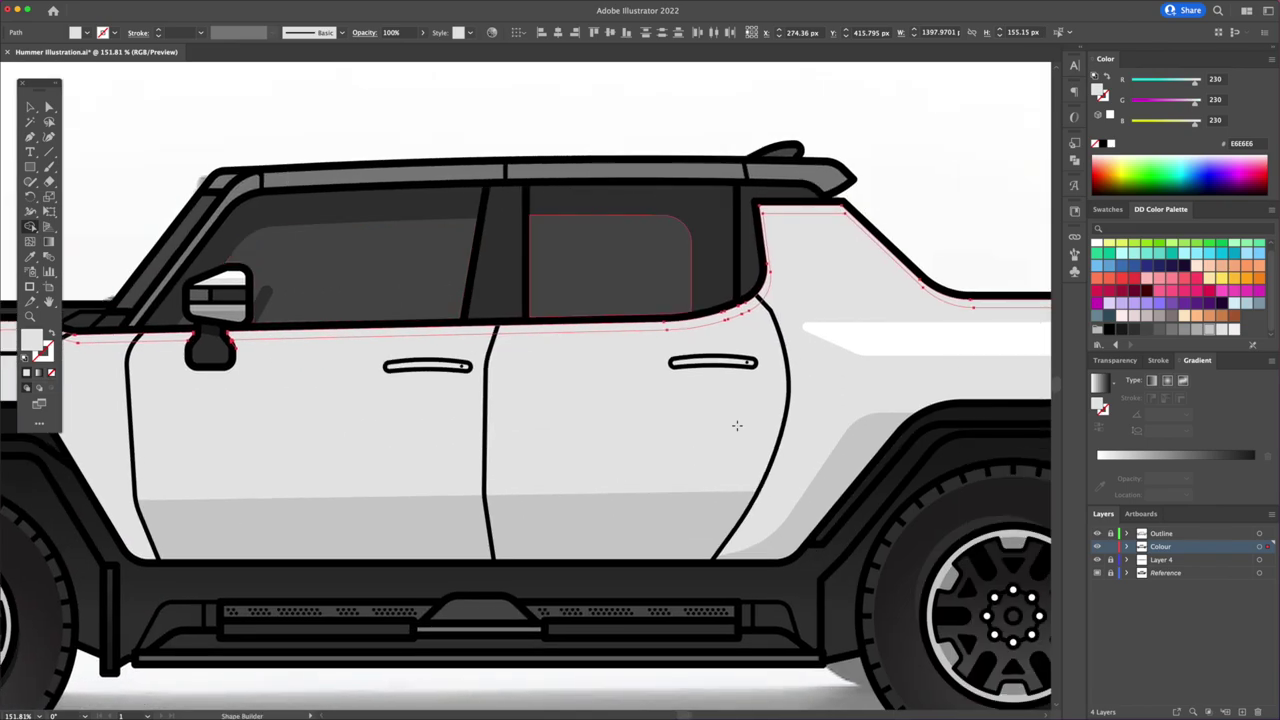
pyautogui.hscroll(5, 806, 300)
pyautogui.hscroll(-10, 846, 406)
pyautogui.hotkey('ctrl', 'shift', 'a')
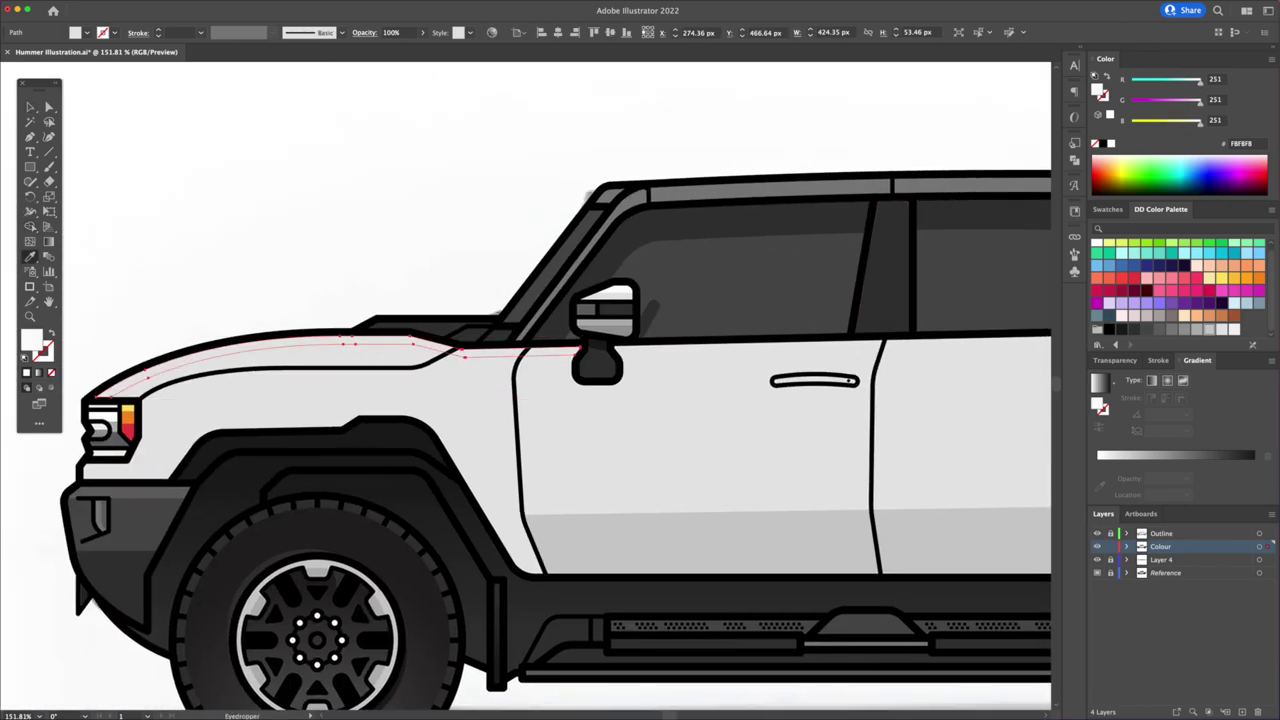
pyautogui.scroll(4, 796, 383)
# Add a rounded grey shadow rectangle under the mirror, sent backward behind it
pyautogui.press('m')
pyautogui.moveTo(338, 347)
pyautogui.mouseDown()
pyautogui.moveTo(495, 404)
pyautogui.moveTo(458, 394)
pyautogui.mouseUp()
pyautogui.press('a')
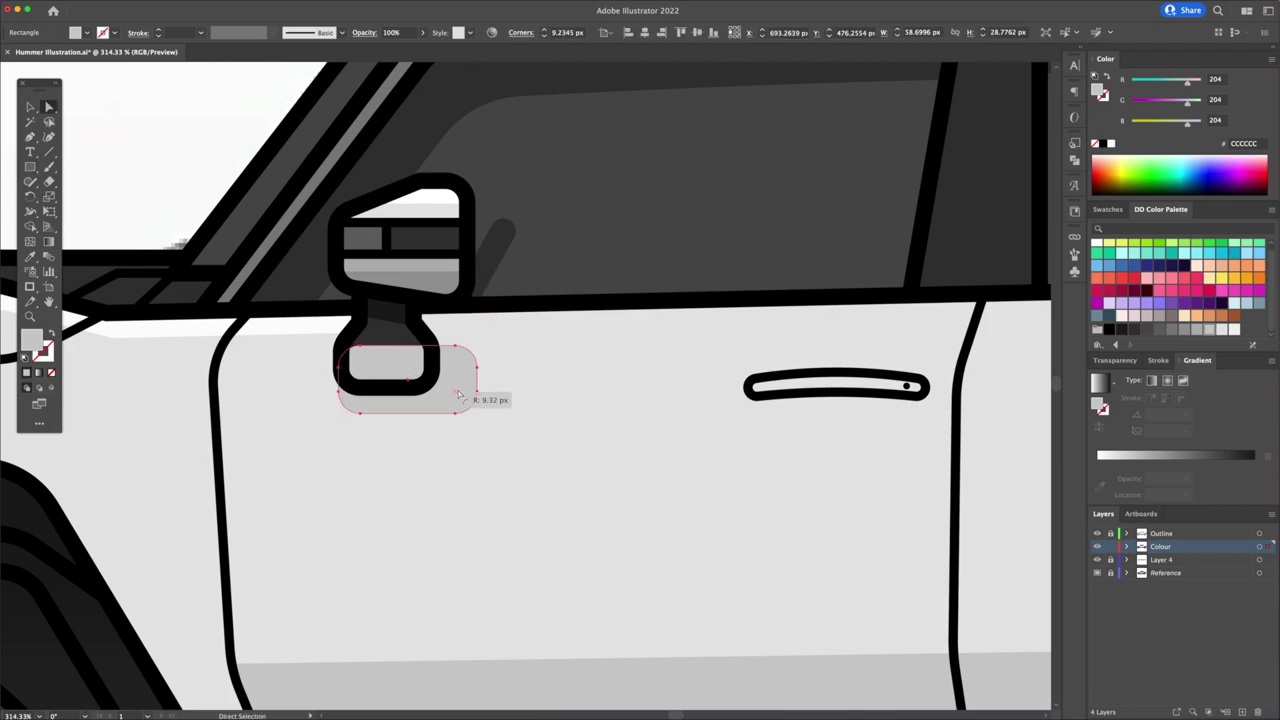
pyautogui.press('v')
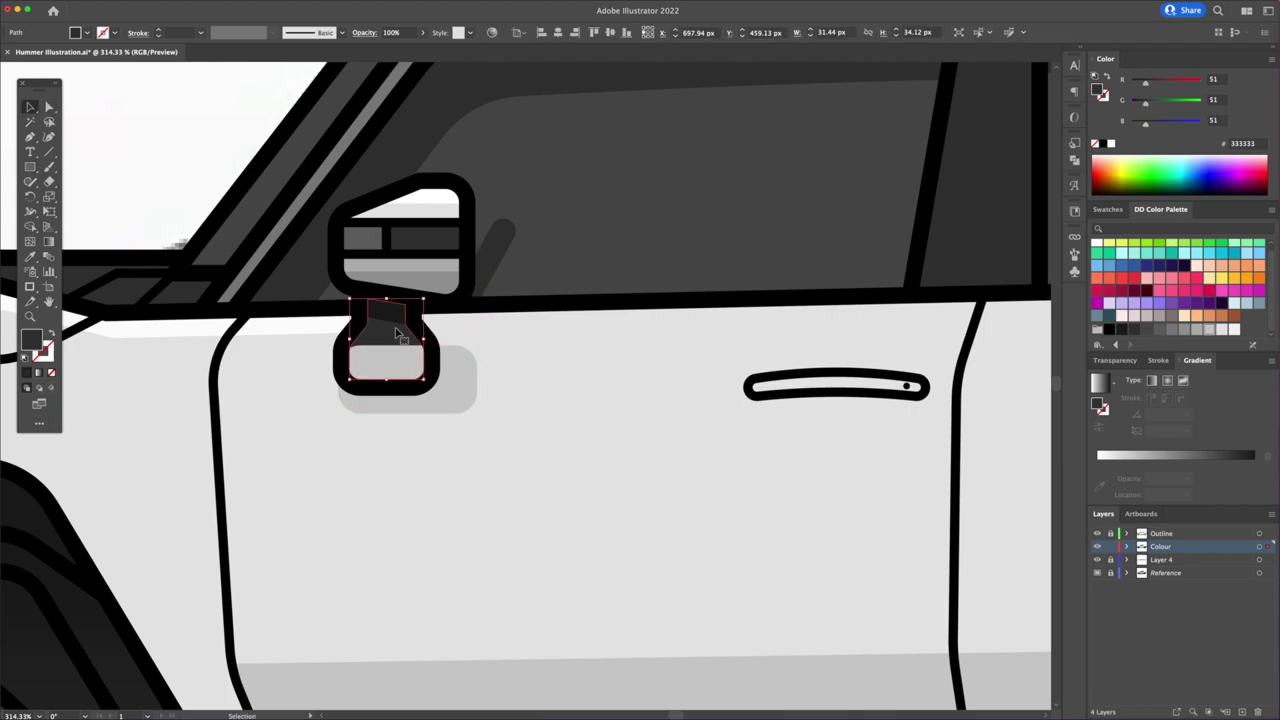
pyautogui.rightClick(398, 328)
pyautogui.click(540, 533)
pyautogui.click(198, 178)
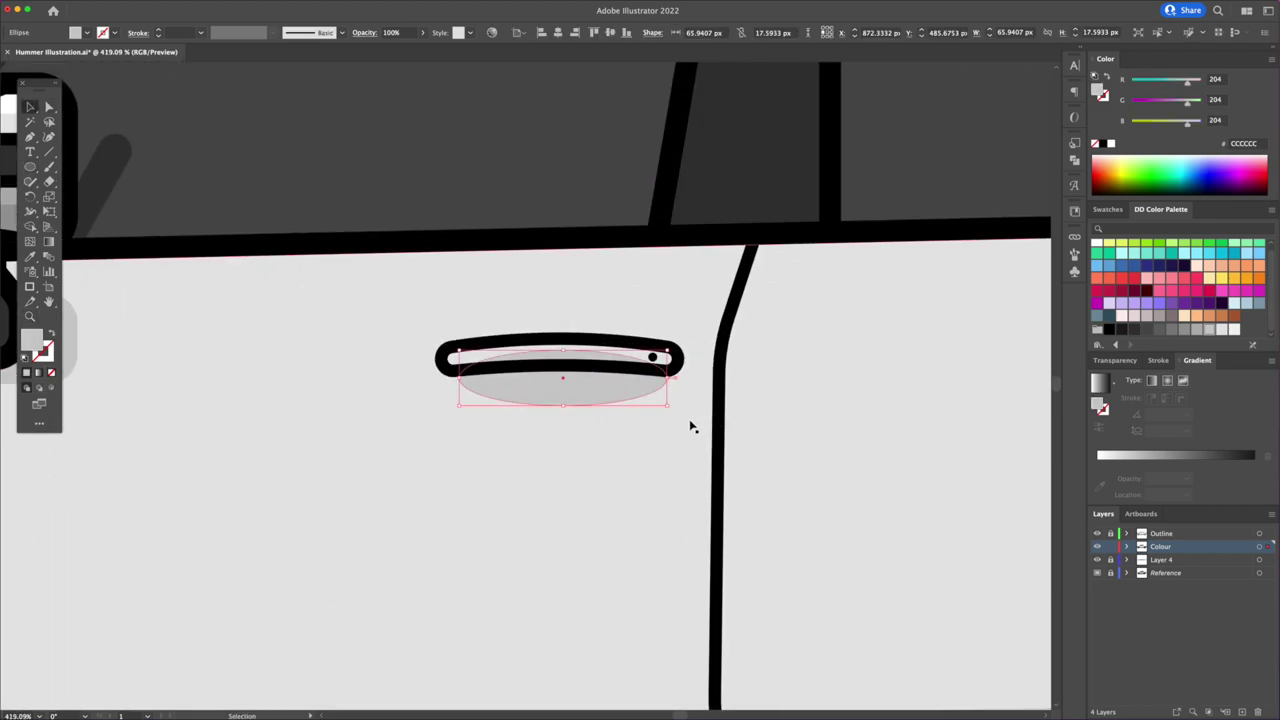
pyautogui.press('p')
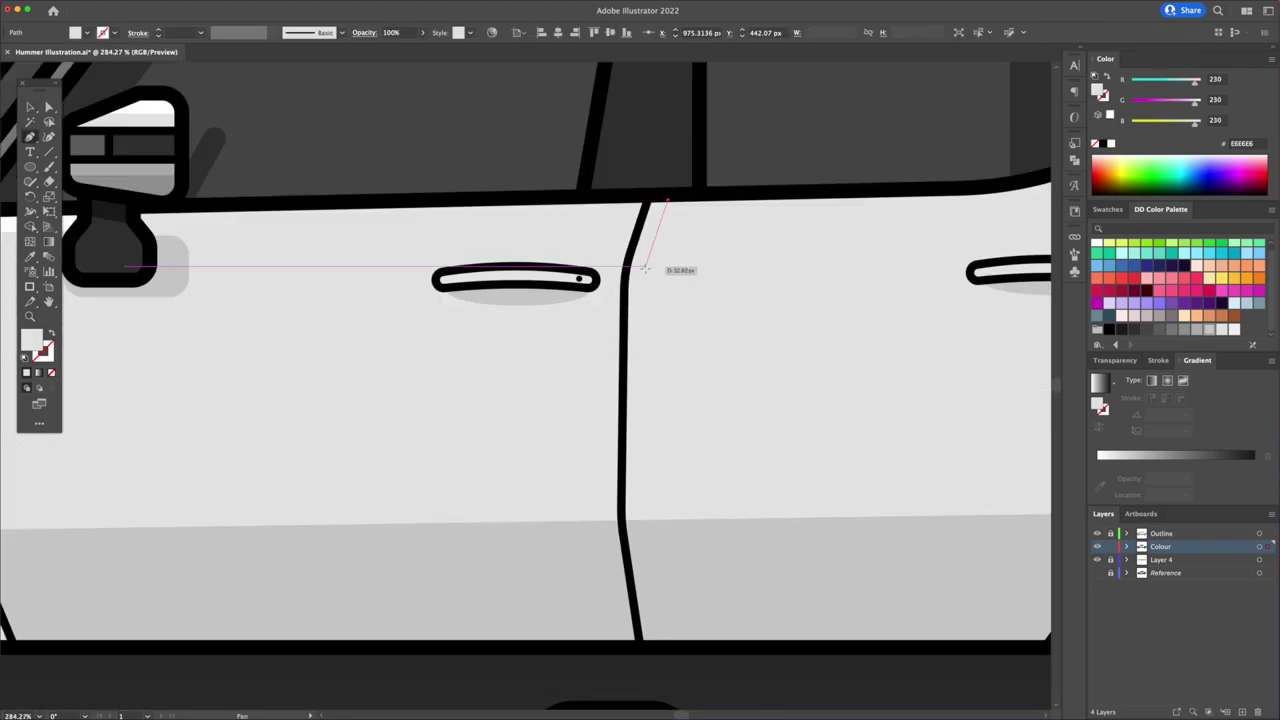
# Pen-draw a white highlight strip along the door seam
pyautogui.press('p')
pyautogui.click(663, 200)
pyautogui.click(638, 280)
pyautogui.click(655, 646)
pyautogui.click(640, 645)
pyautogui.click(621, 519)
pyautogui.click(663, 200)
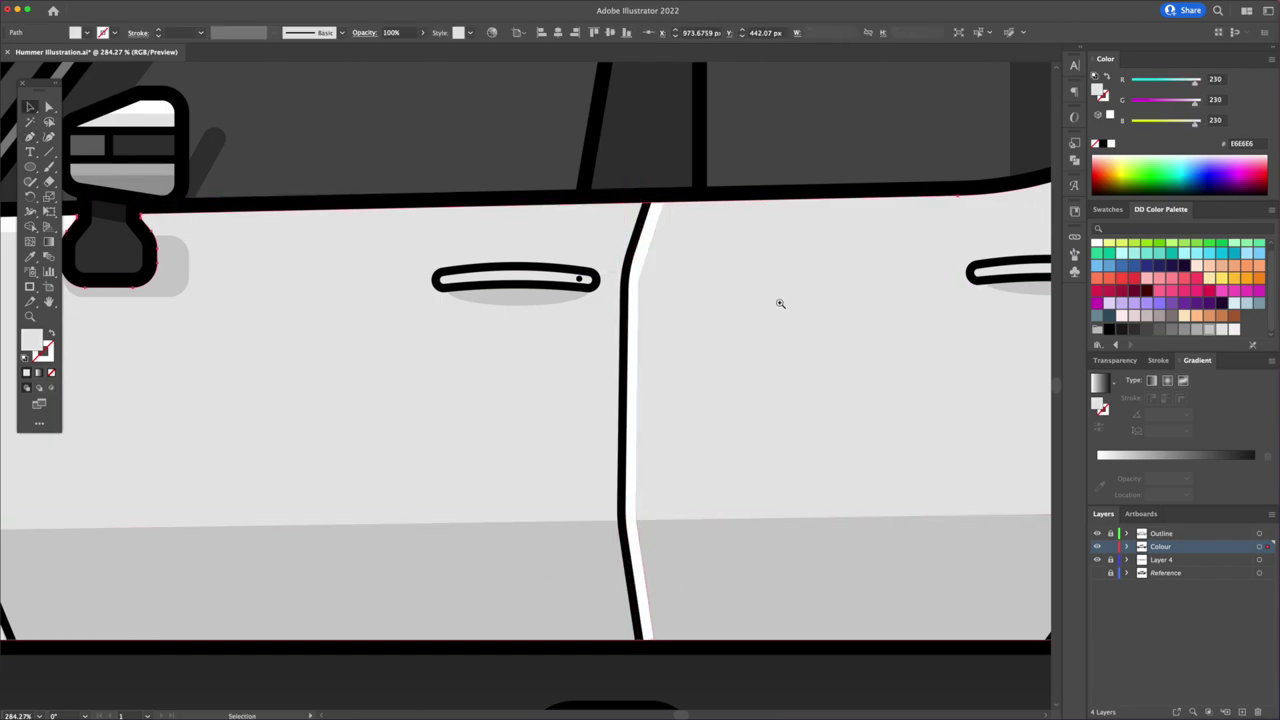
pyautogui.scroll(-3, 777, 306)
pyautogui.scroll(3, 860, 286)
pyautogui.hotkey('ctrl', 'z')
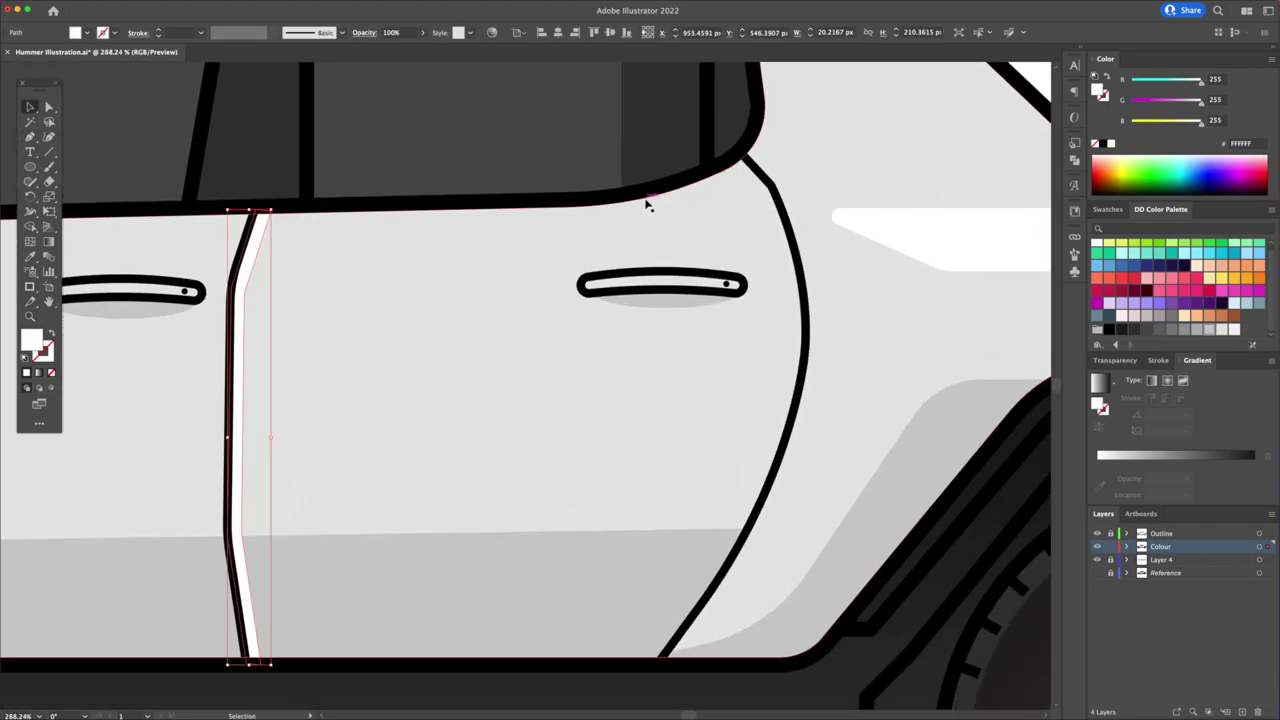
# Draw a curved white highlight along the rear door edge
pyautogui.click(790, 367)
pyautogui.scroll(-2, 790, 367)
pyautogui.click(657, 563)
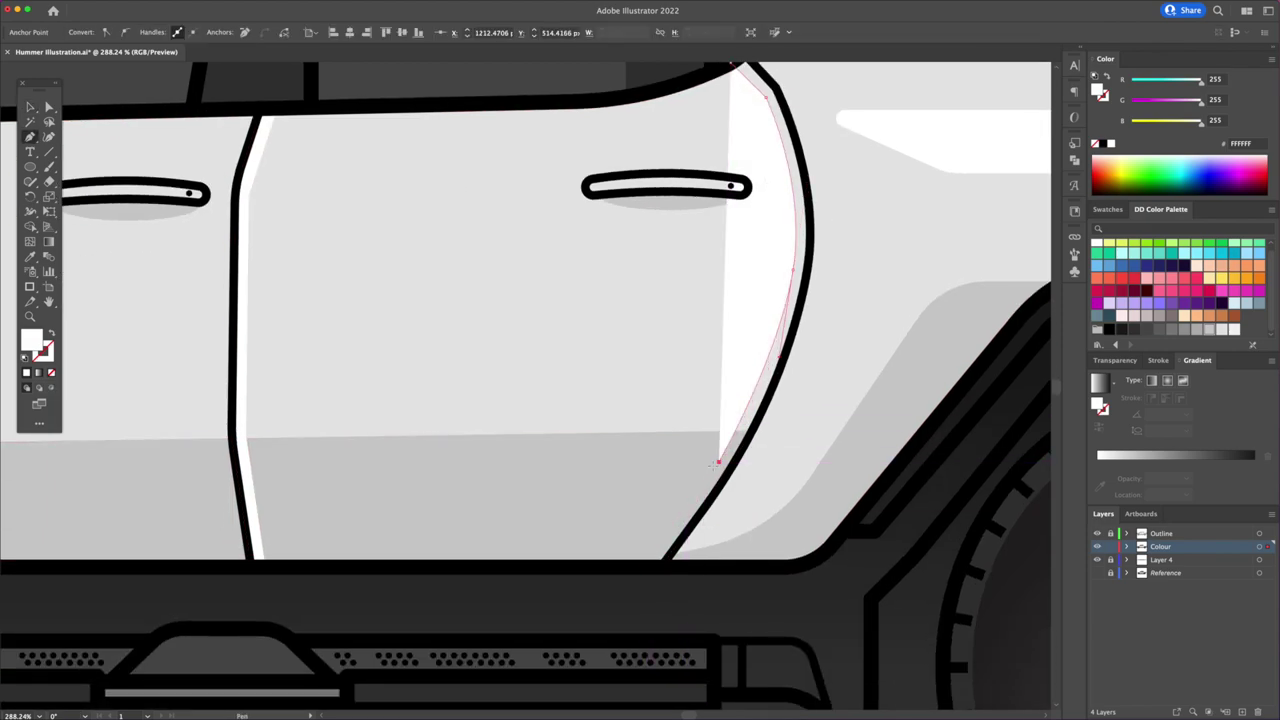
pyautogui.moveTo(786, 425); pyautogui.dragTo(808, 260)
pyautogui.press('v')
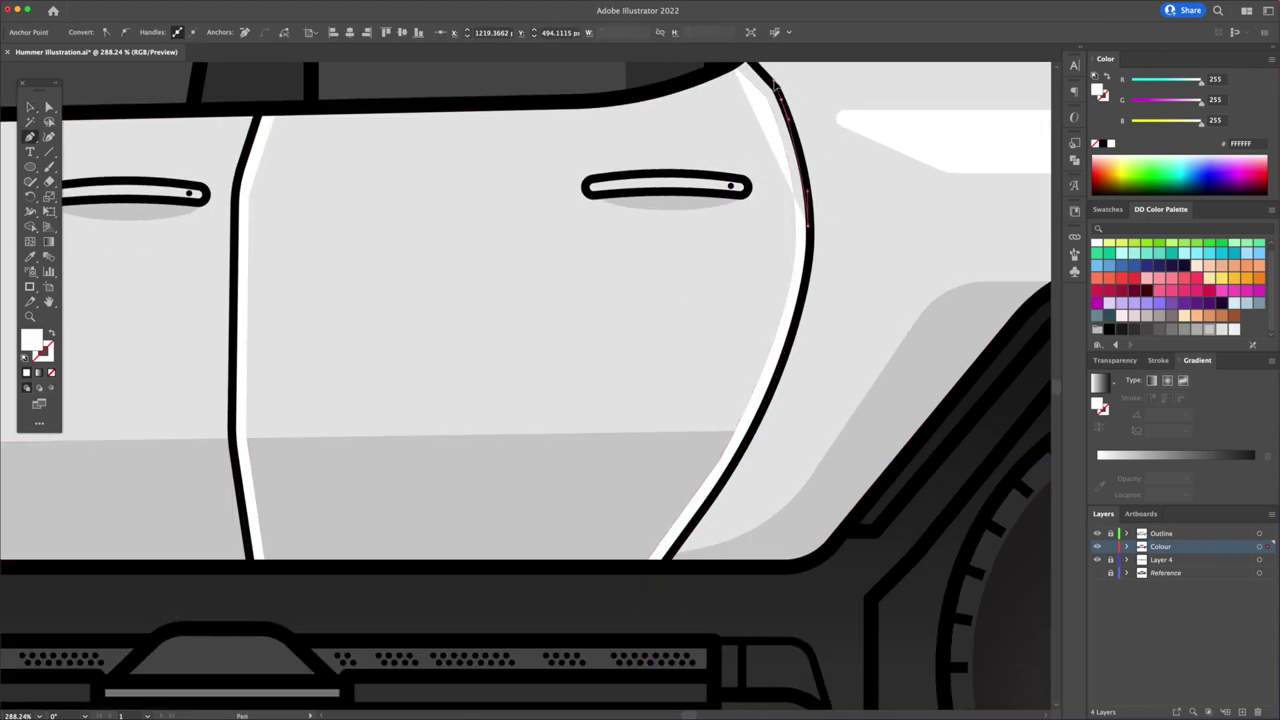
pyautogui.scroll(-5, 808, 210)
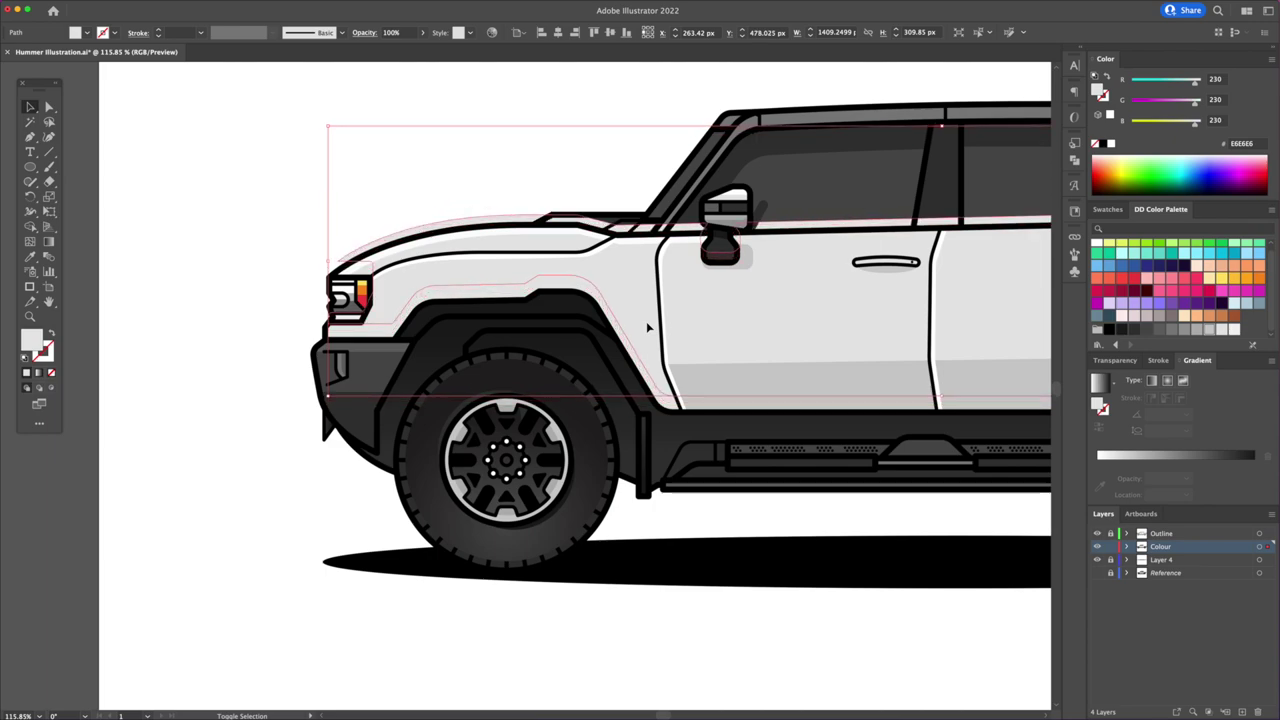
# Give the side window glass a vertical gradient from 4D4D4D to 999999
pyautogui.click(30, 226)
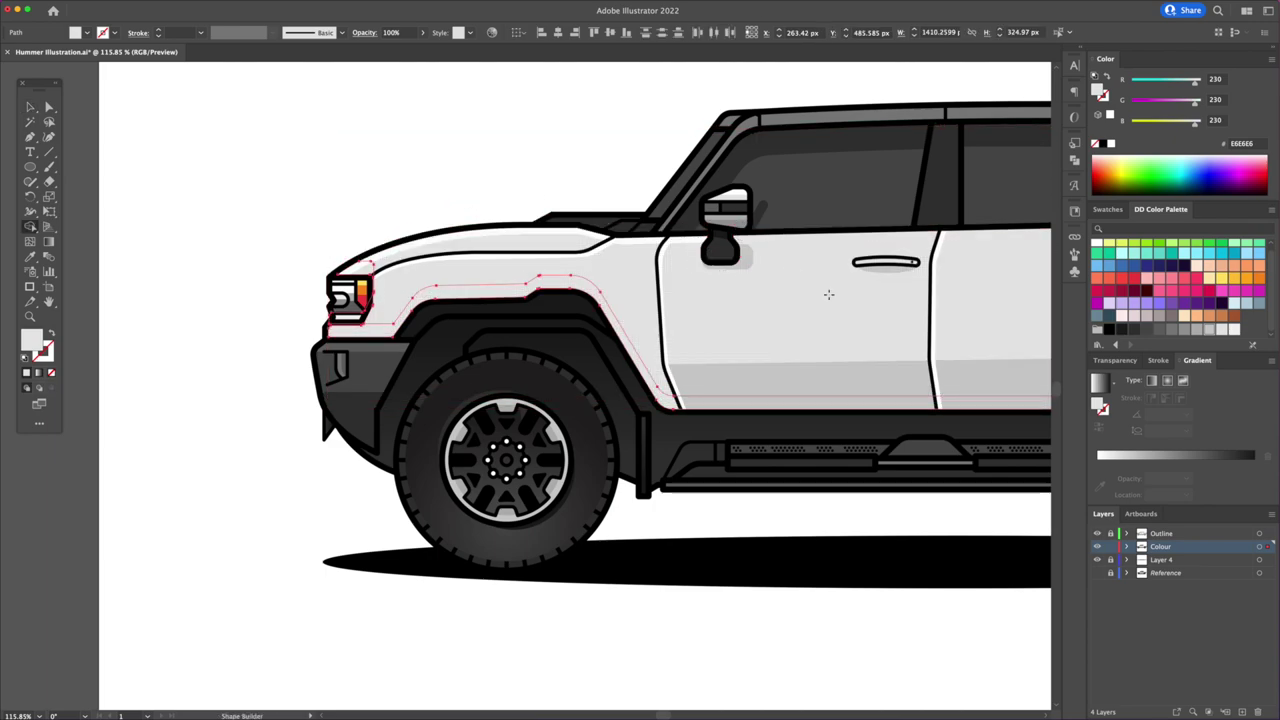
pyautogui.hscroll(10, 791, 267)
pyautogui.hscroll(4, 677, 343)
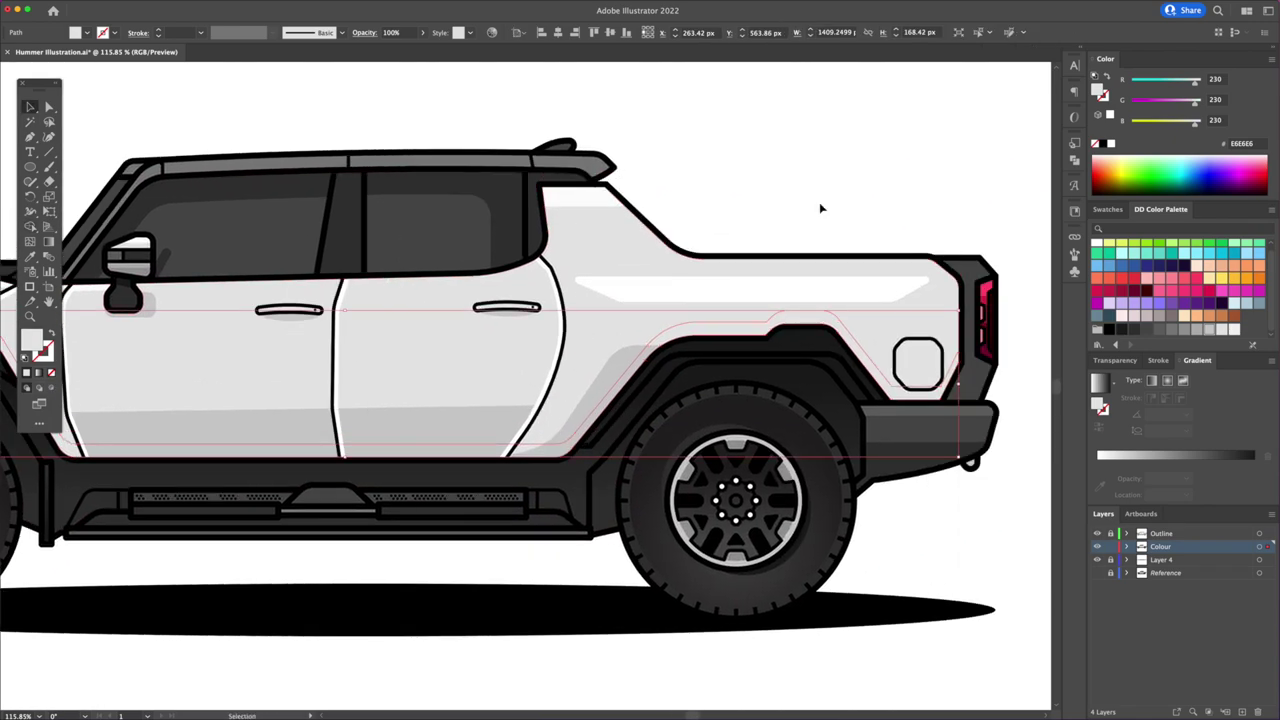
pyautogui.hotkey('ctrl', '0')
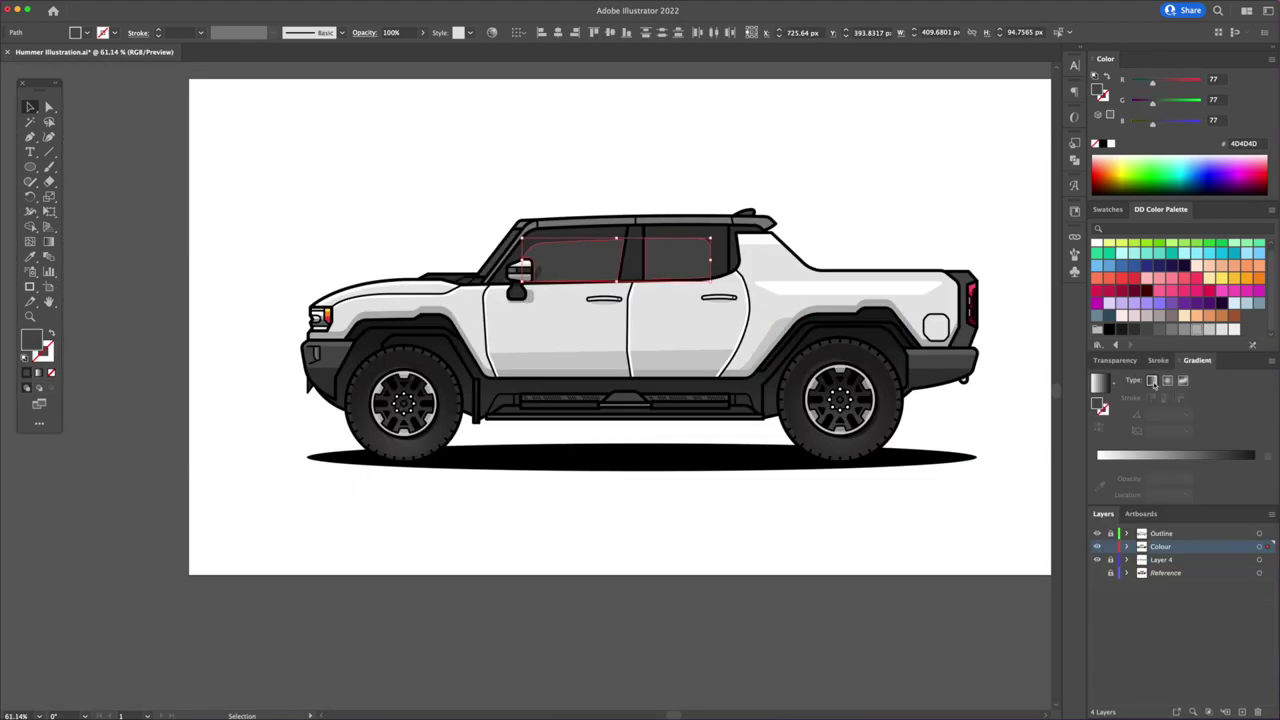
pyautogui.click(1151, 381)
pyautogui.press('g')
pyautogui.moveTo(609, 197); pyautogui.dragTo(609, 302)
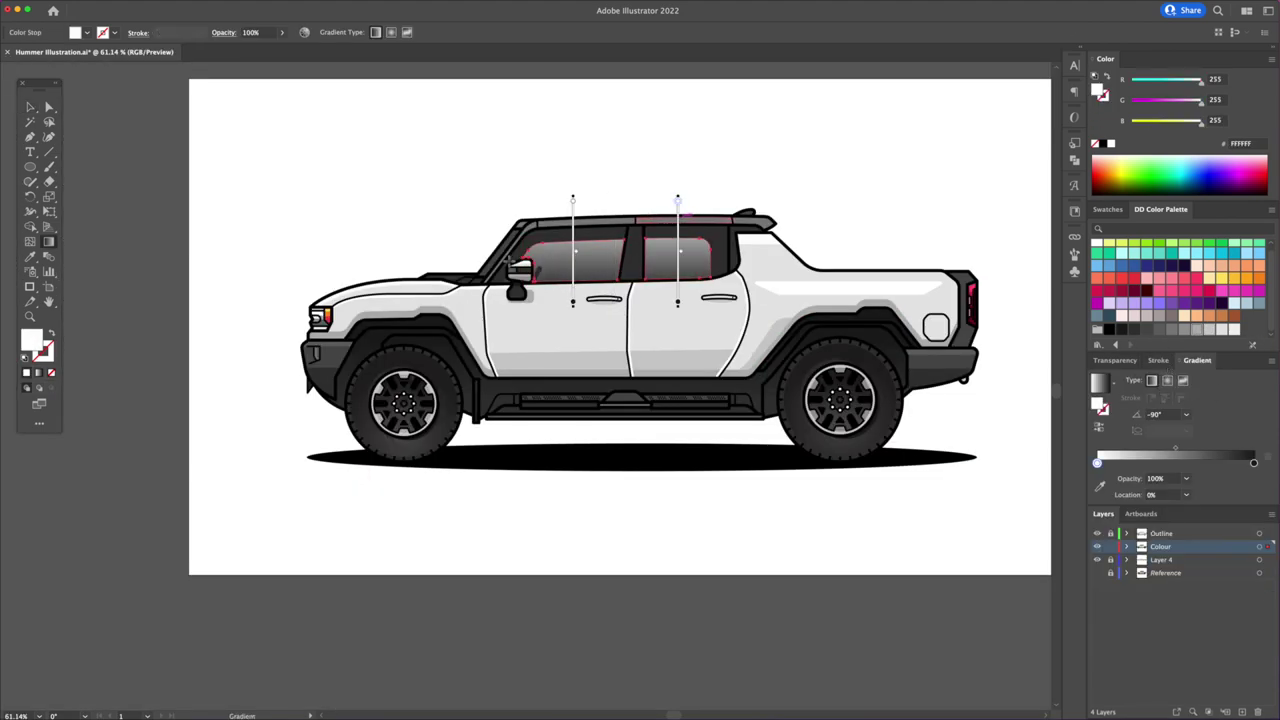
pyautogui.moveTo(1098, 463); pyautogui.dragTo(1098, 464)
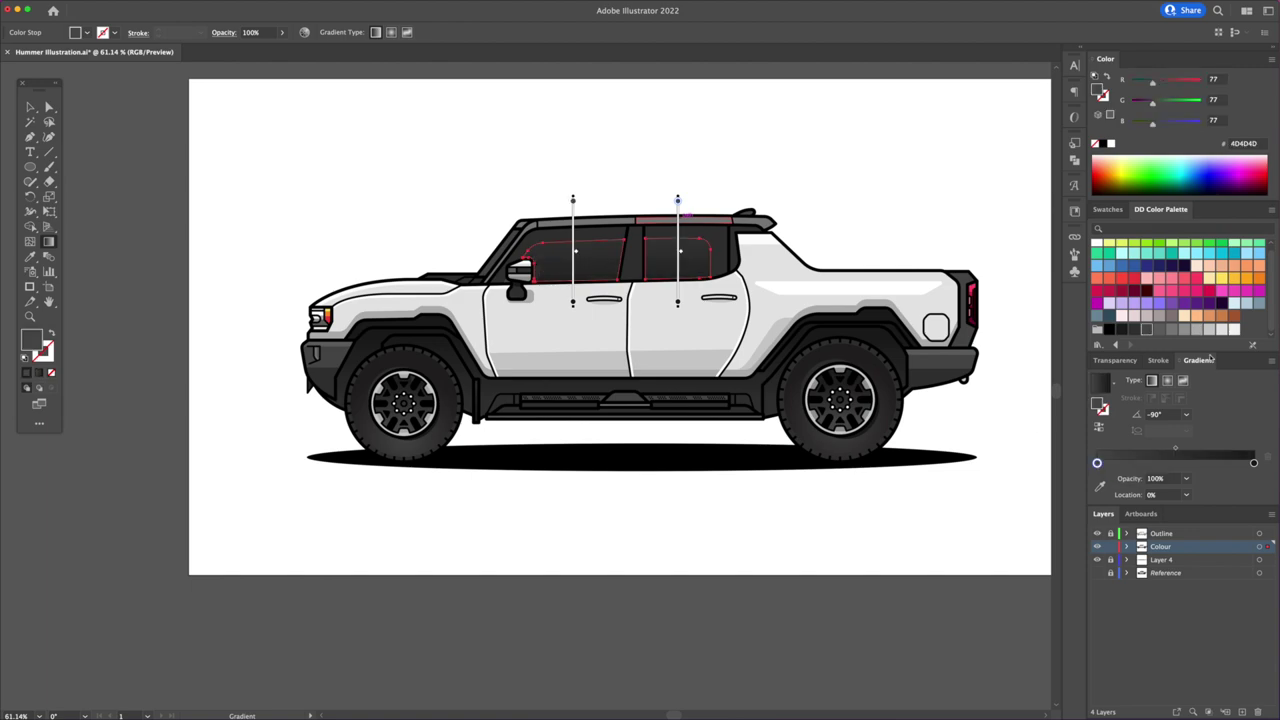
pyautogui.moveTo(1255, 464); pyautogui.dragTo(1254, 463)
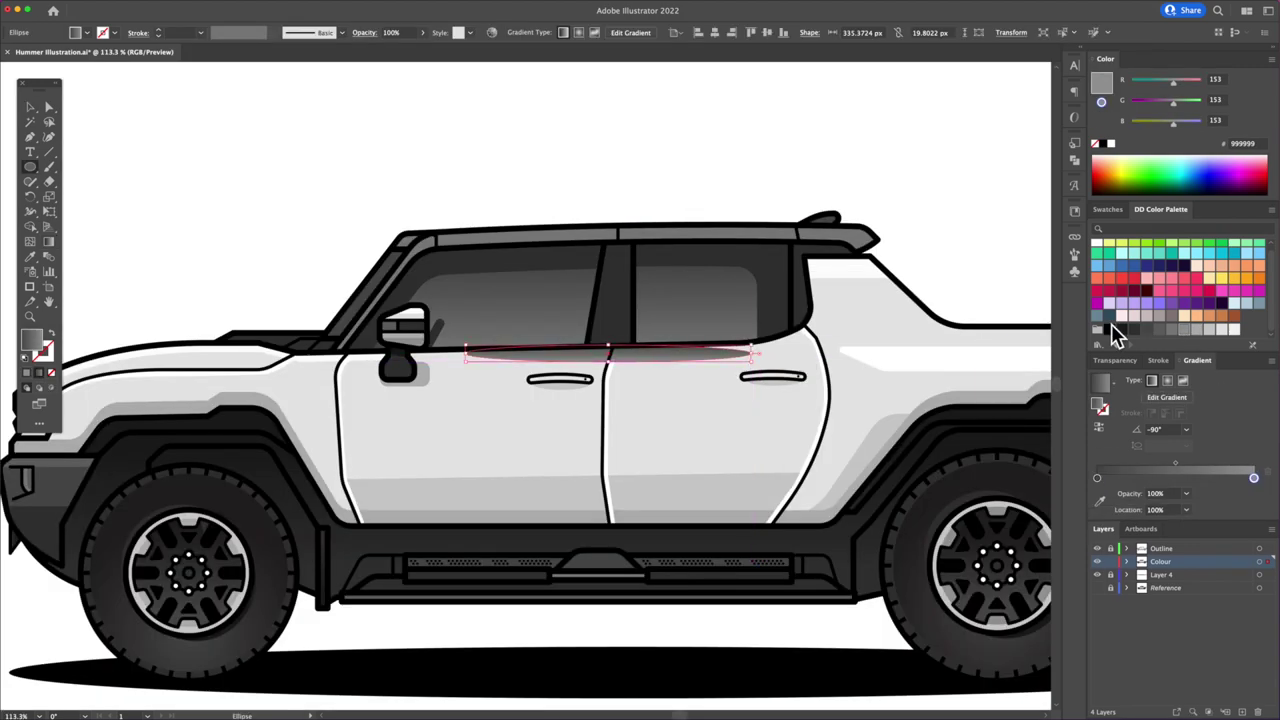
# Fill the thin ellipse white and move it to the window bottom
pyautogui.click(1124, 304)
pyautogui.click(1110, 143)
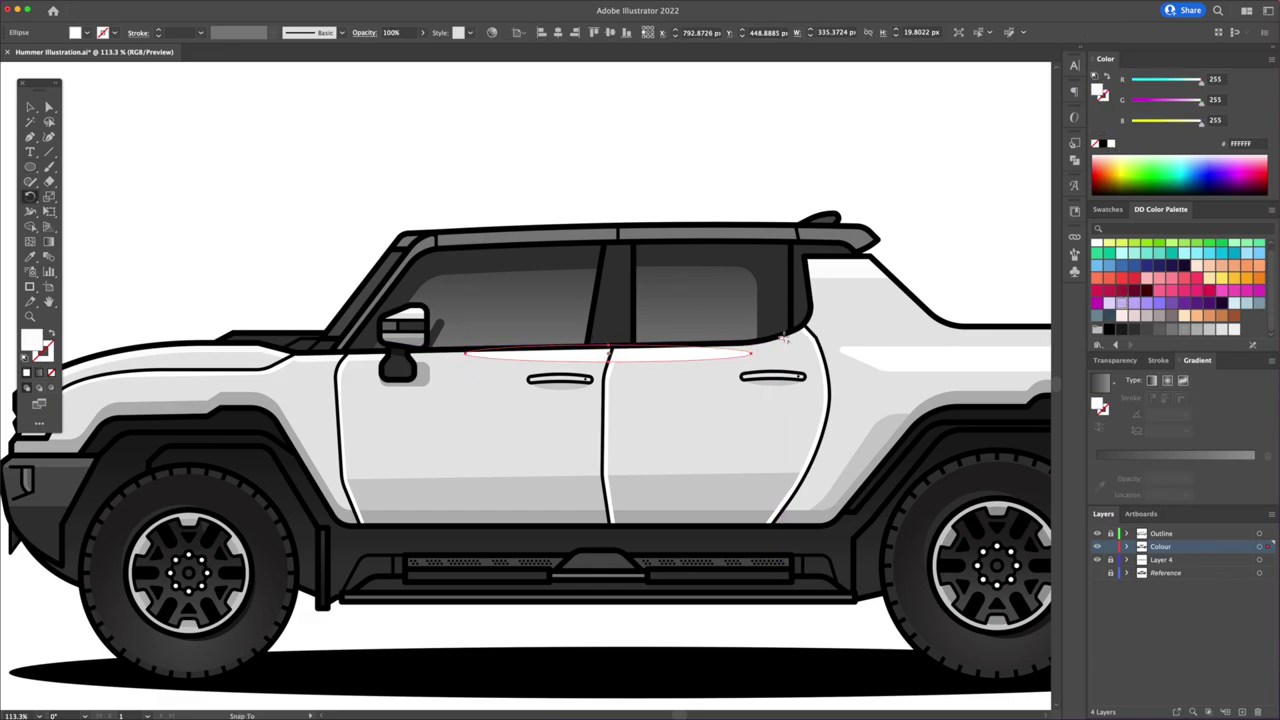
pyautogui.press('v')
pyautogui.moveTo(787, 338); pyautogui.dragTo(714, 358)
# Shade the tail panel grey 808080 and trim a grey rectangle into the lower tail
pyautogui.moveTo(571, 213); pyautogui.dragTo(745, 465)
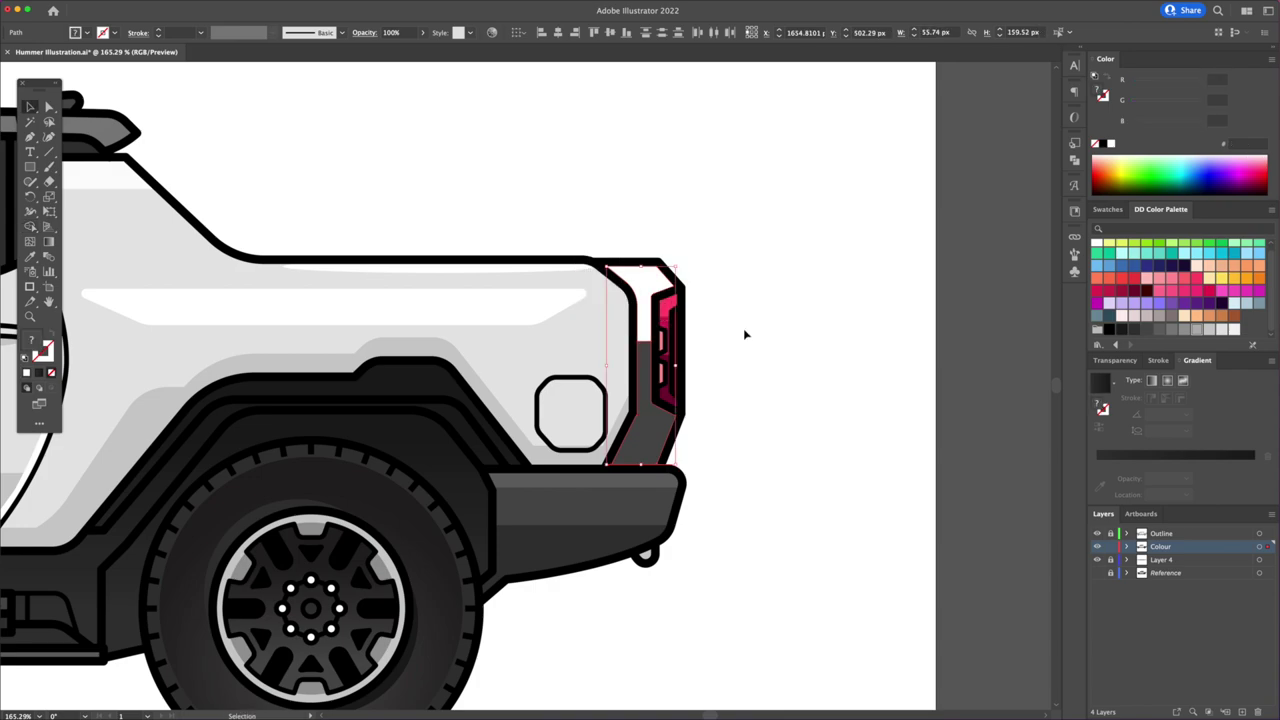
pyautogui.click(1106, 330)
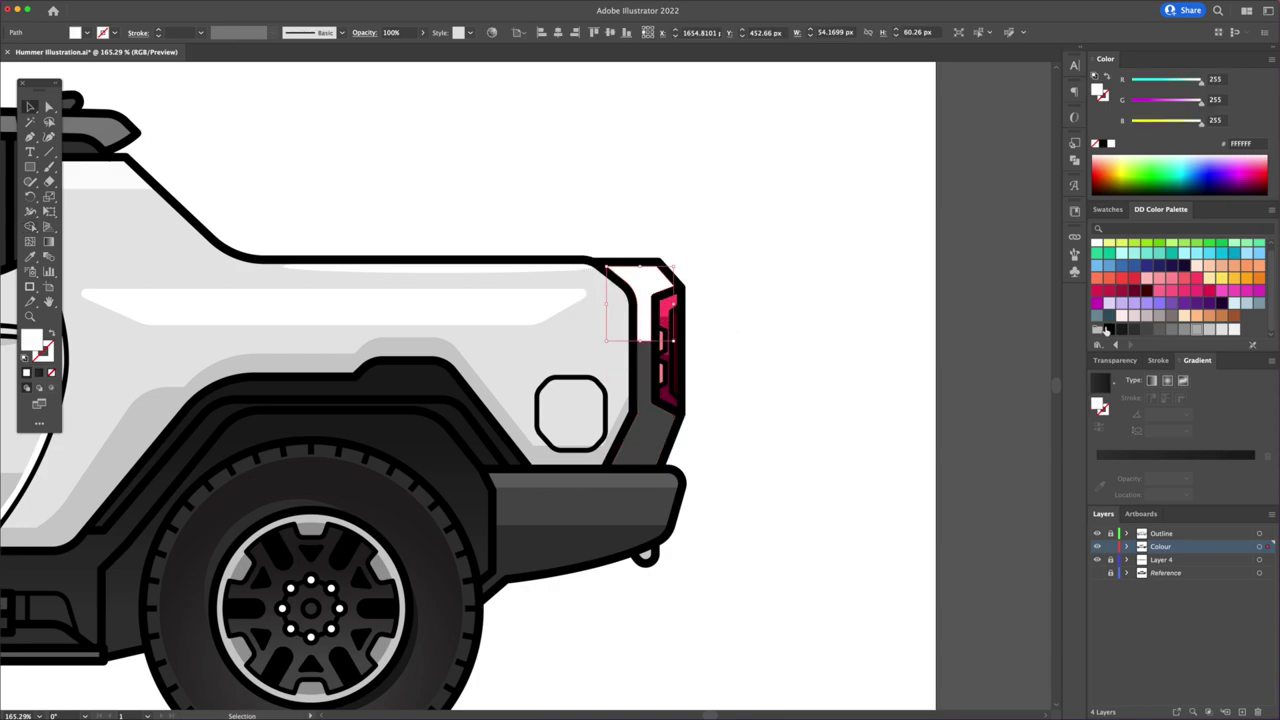
pyautogui.click(1170, 330)
pyautogui.click(726, 464)
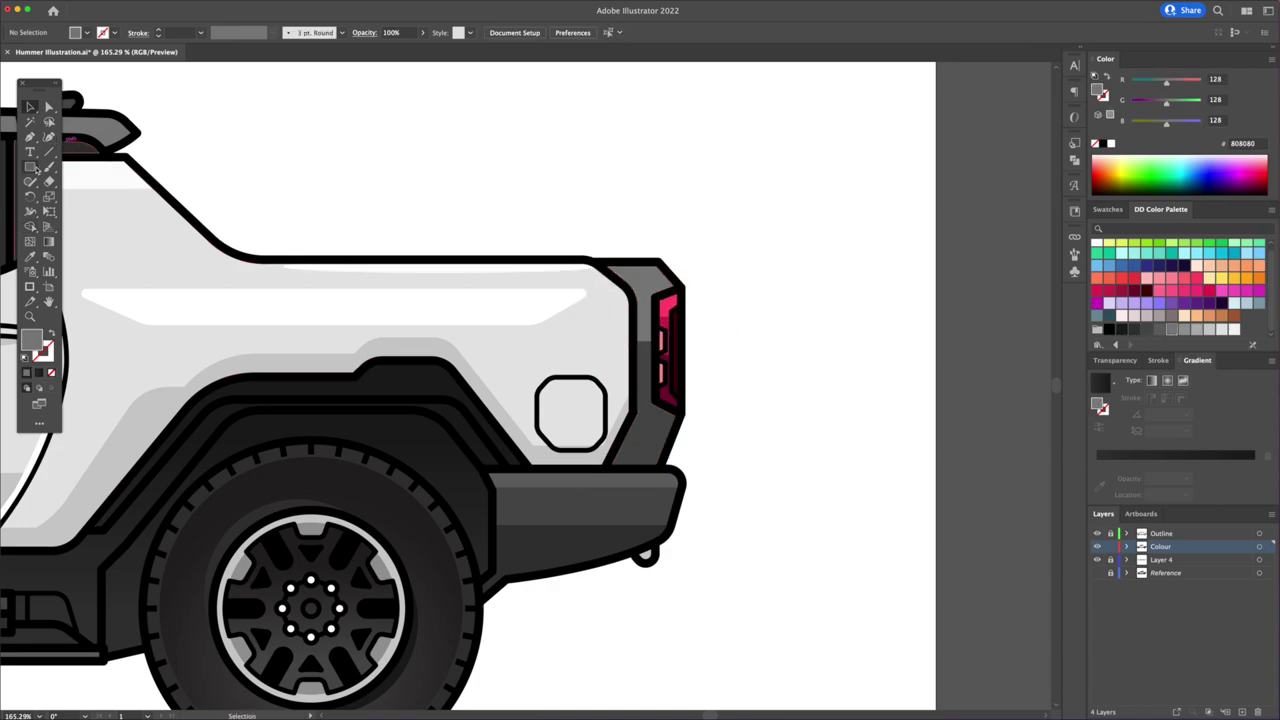
pyautogui.moveTo(583, 392); pyautogui.dragTo(705, 482)
pyautogui.press('v')
pyautogui.keyDown('shift'); pyautogui.click(647, 374); pyautogui.keyUp('shift')
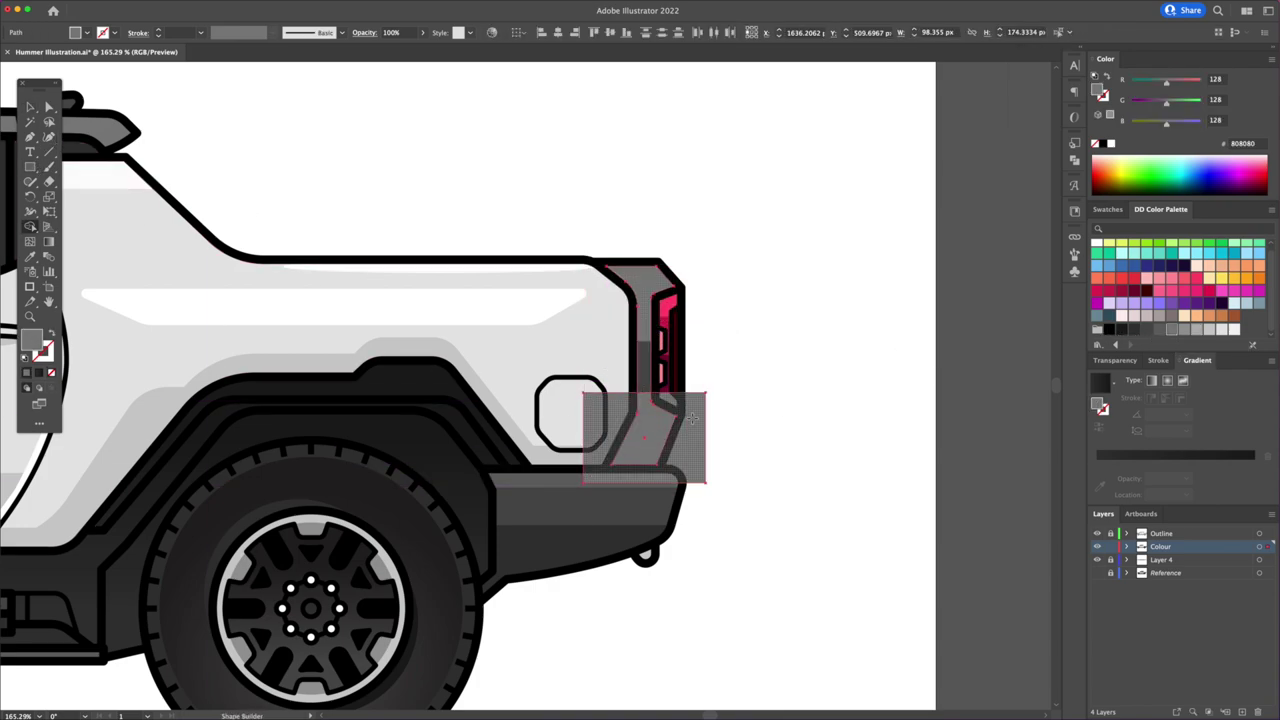
pyautogui.keyDown('alt'); pyautogui.click(692, 418); pyautogui.keyUp('alt')
pyautogui.press('v')
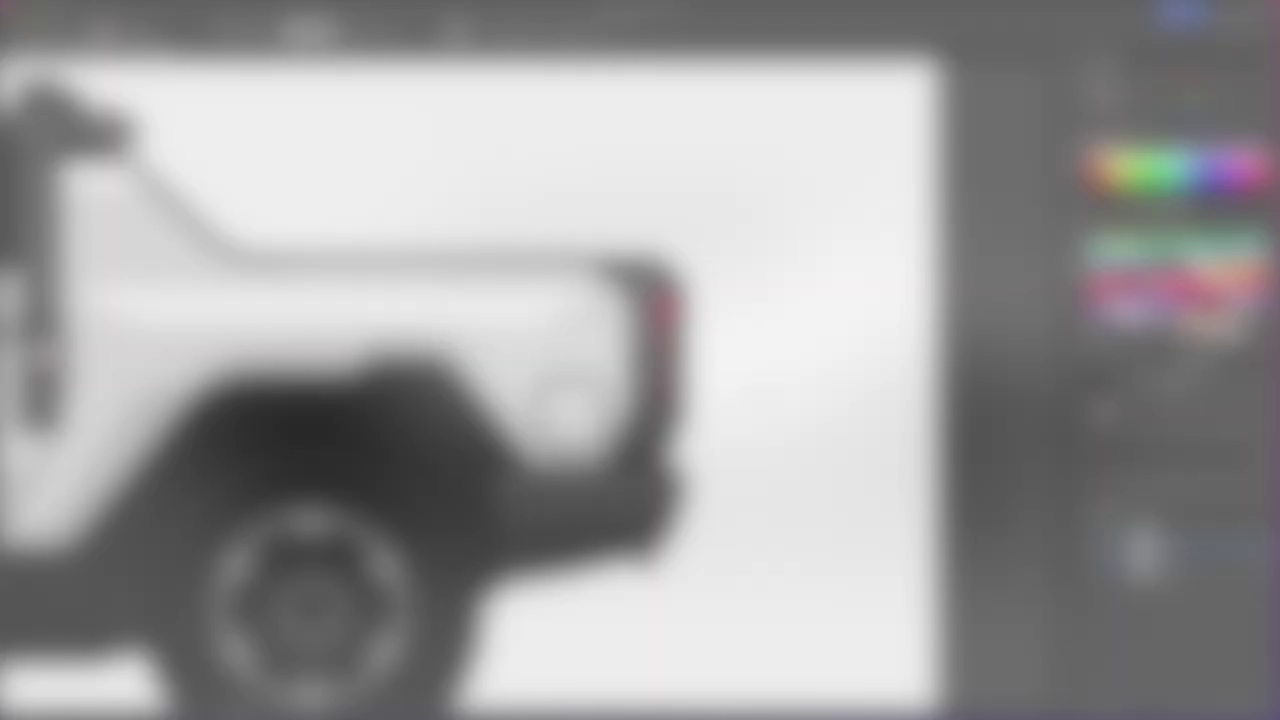